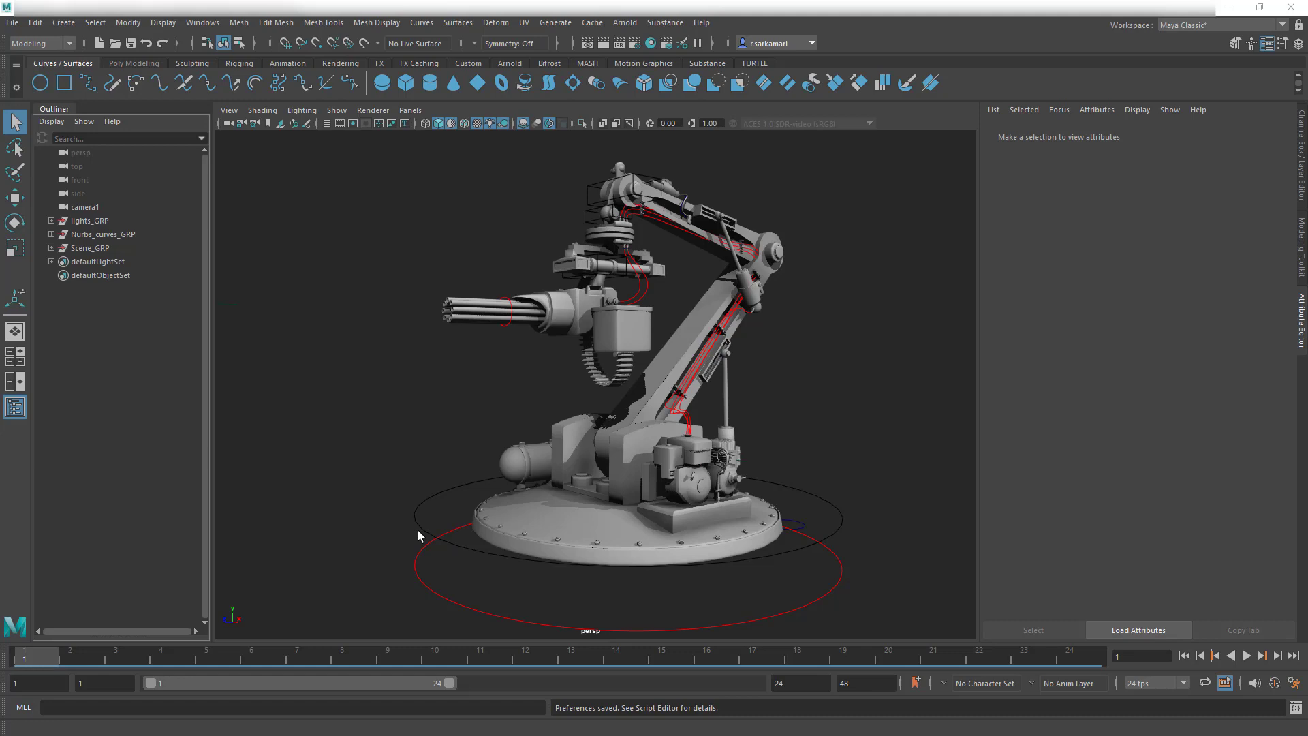
# Step: Select the red base ring curve and open the Create menu
pyautogui.click(417, 567)
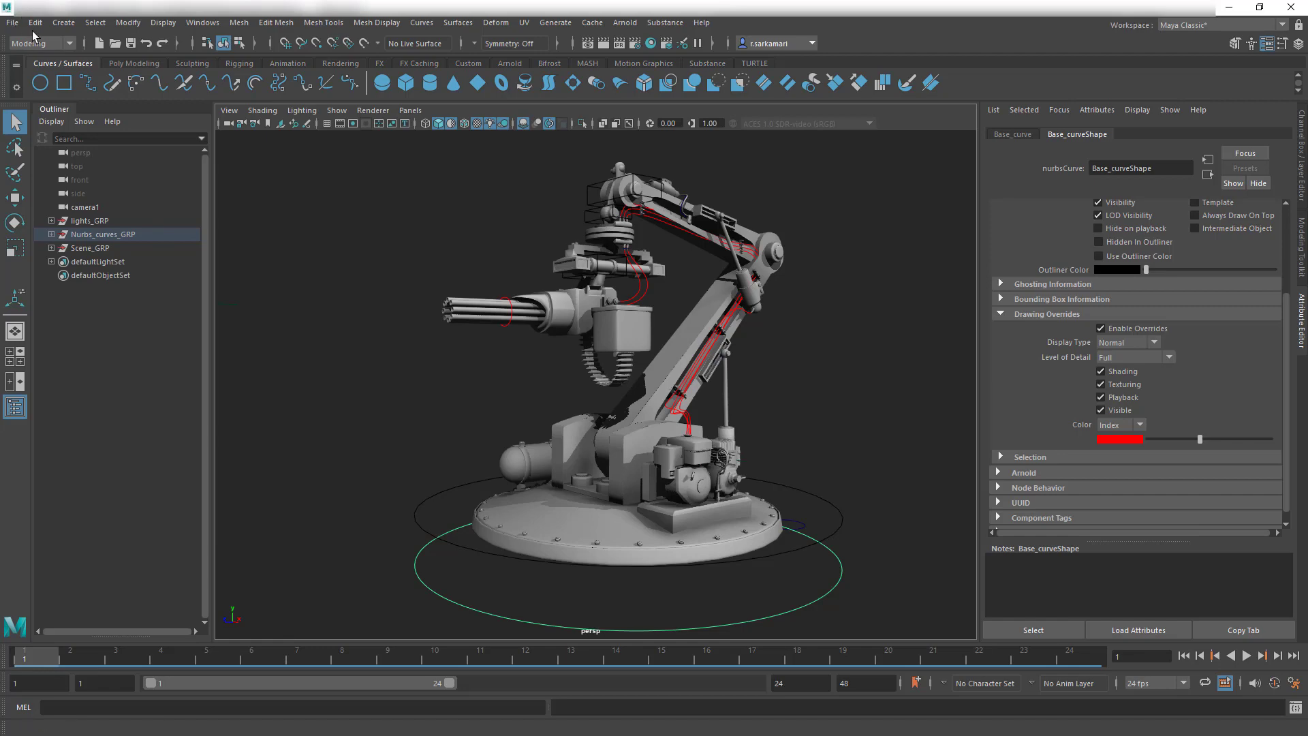
pyautogui.click(68, 25)
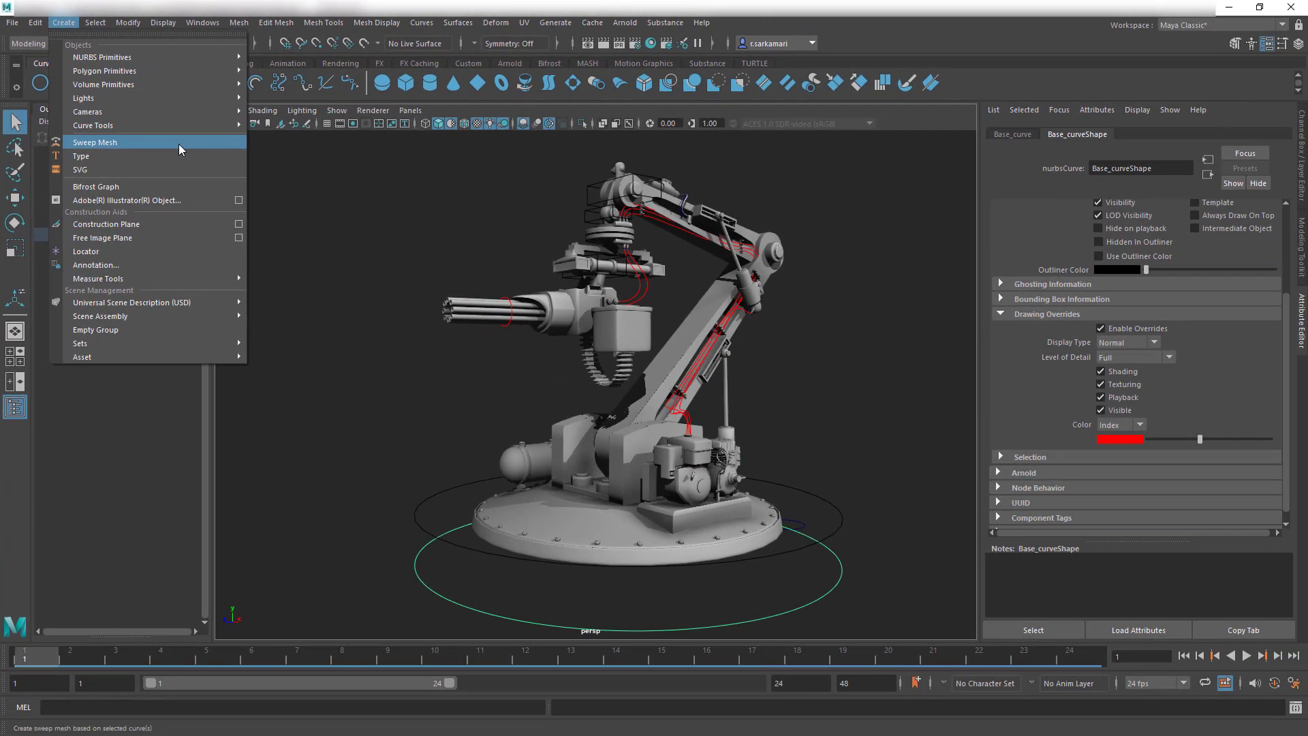
# Step: Set the Surfaces > Extrude options to output Polygons geometry, then close the options window
pyautogui.click(178, 144)
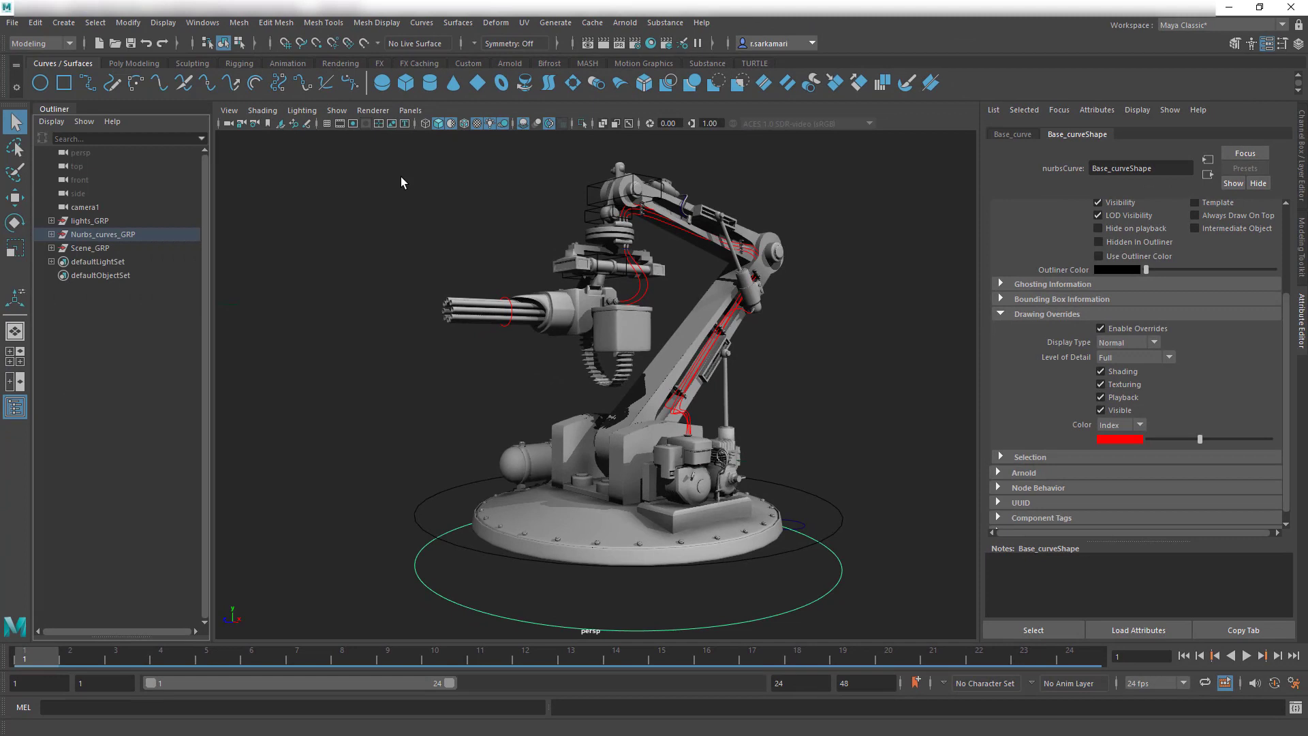
pyautogui.click(451, 25)
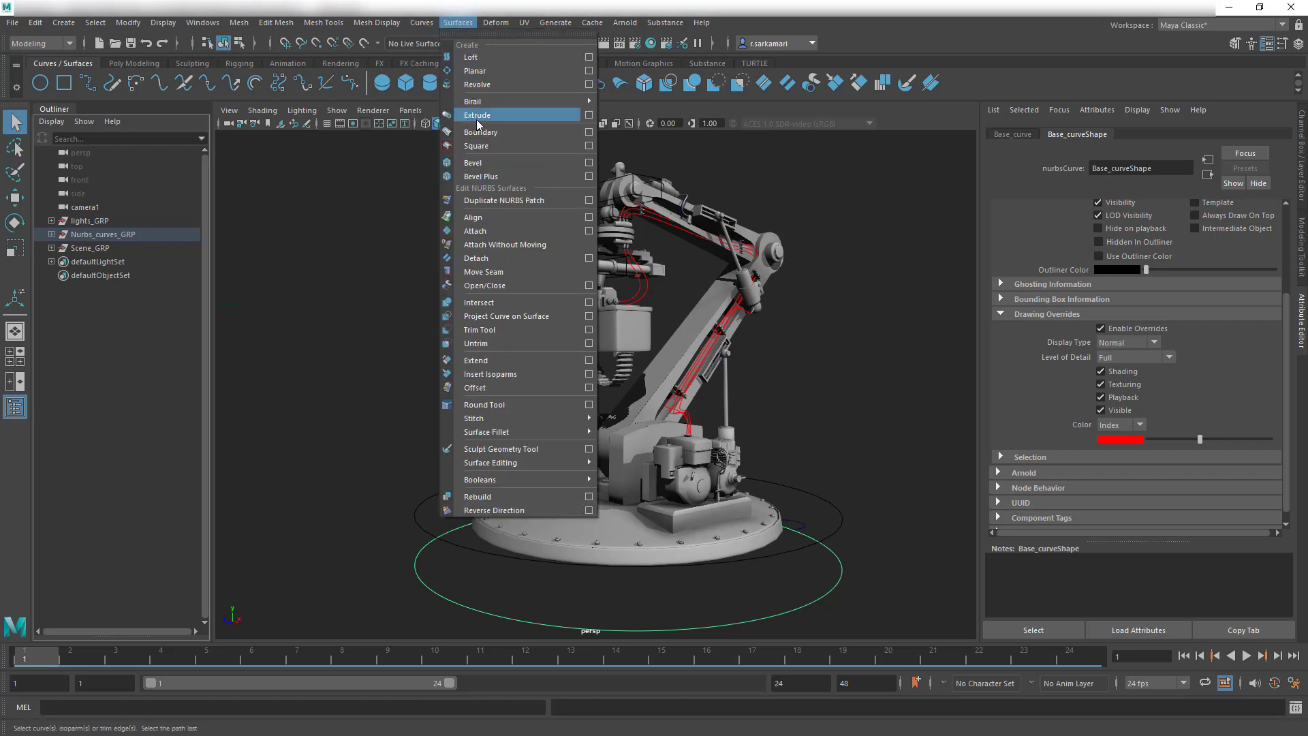
pyautogui.click(588, 115)
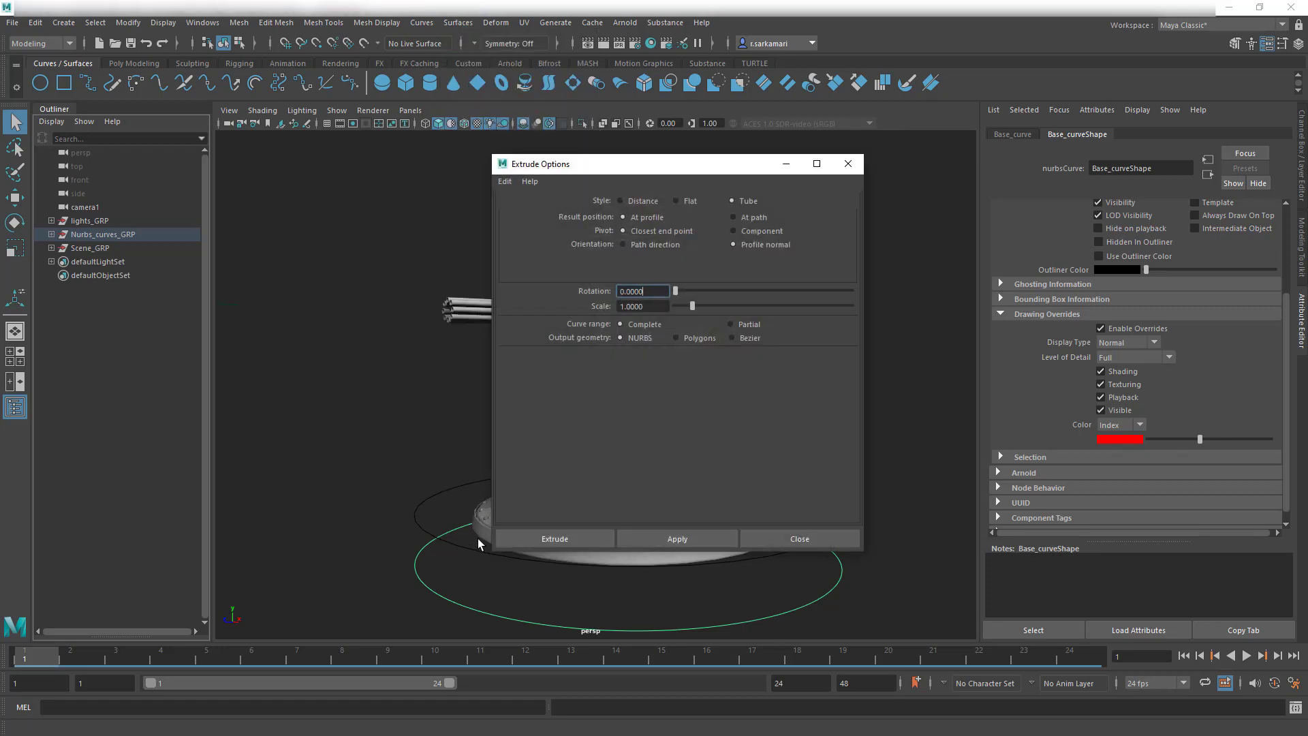
pyautogui.moveTo(596, 173); pyautogui.dragTo(385, 193)
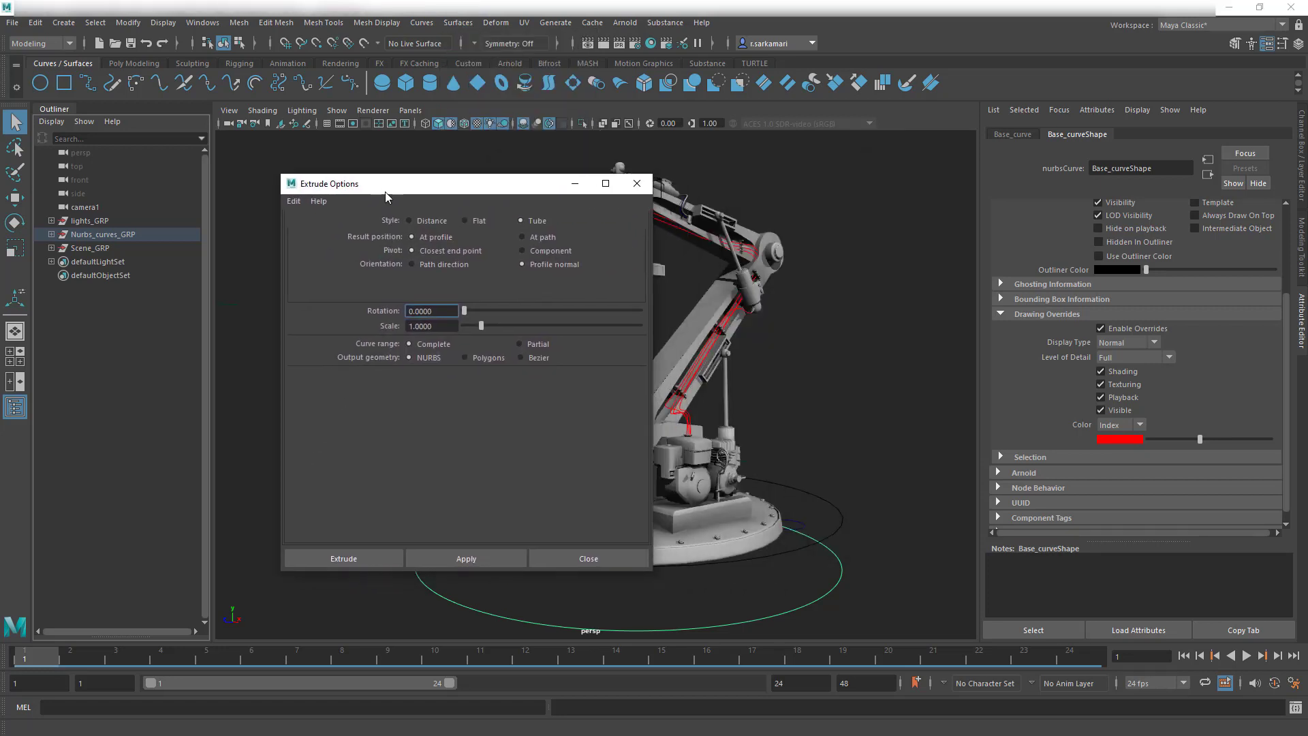
pyautogui.click(465, 357)
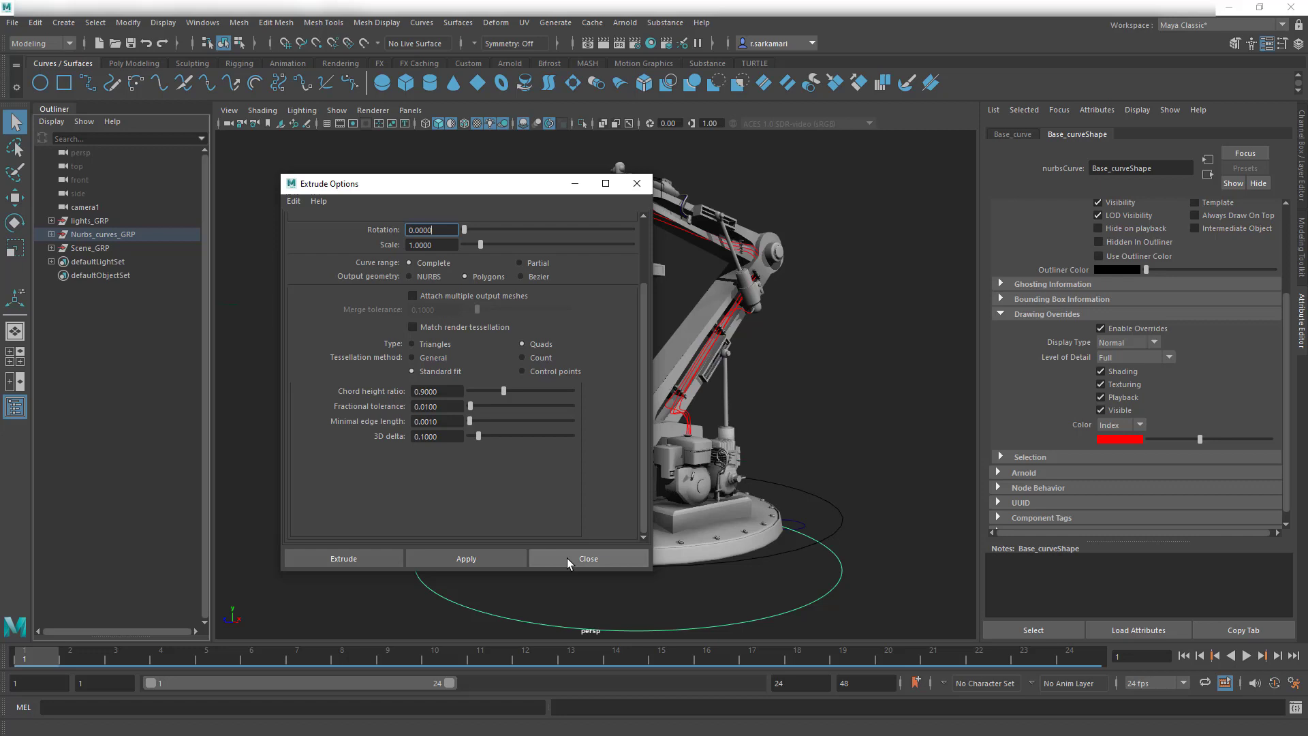
pyautogui.click(567, 558)
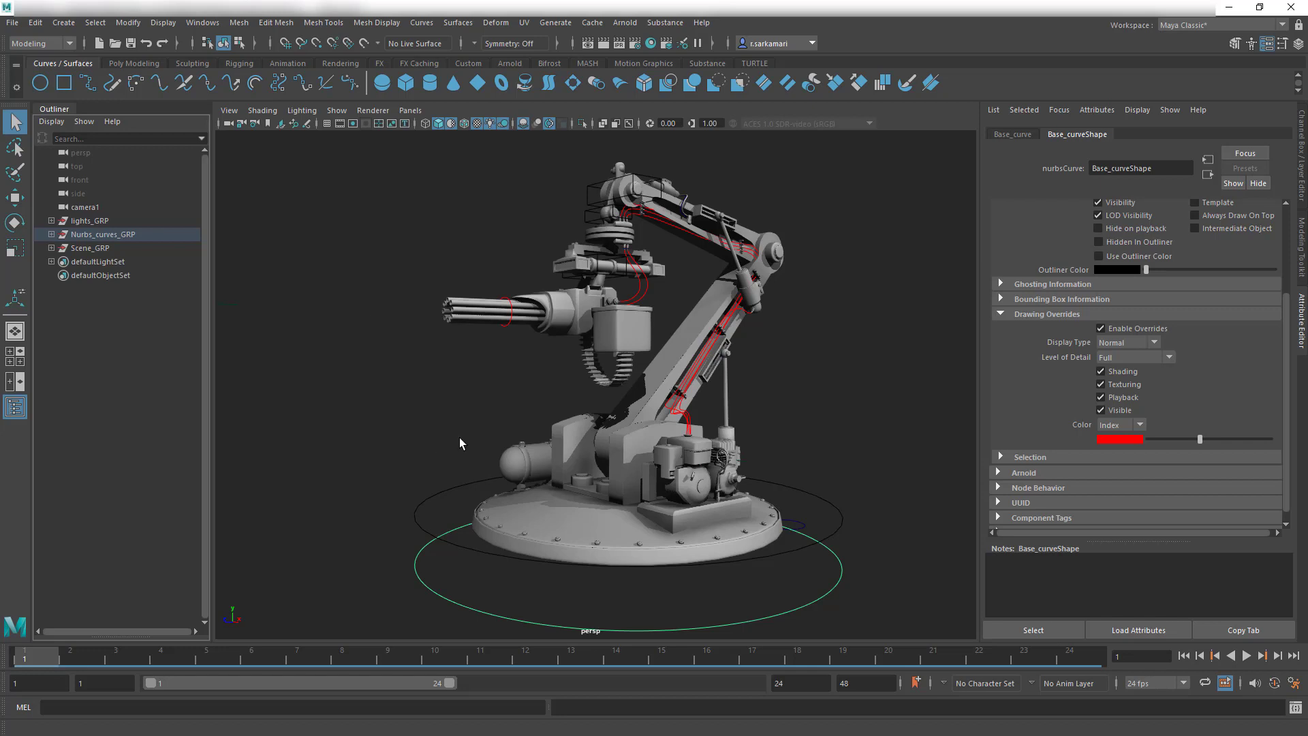
# Step: Select the Nurbs_curves_GRP group in the Outliner
pyautogui.click(90, 249)
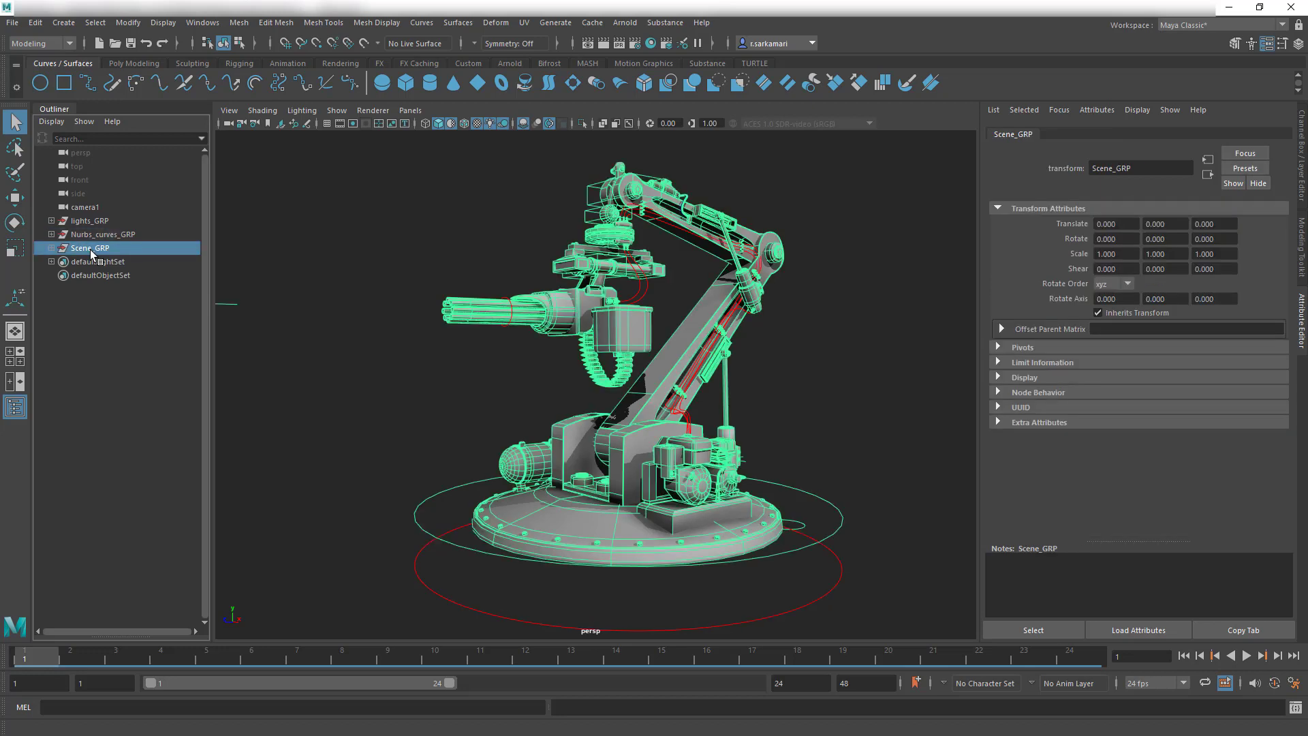
pyautogui.click(88, 239)
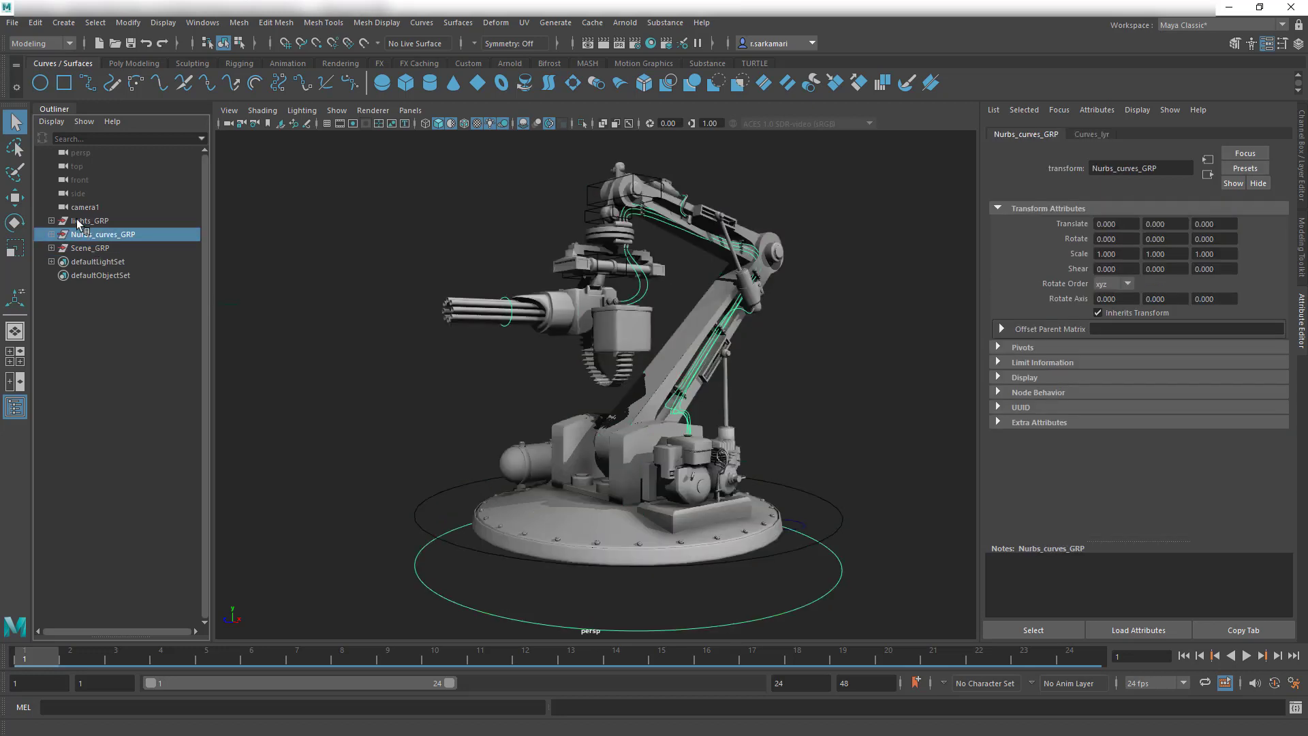
pyautogui.click(83, 222)
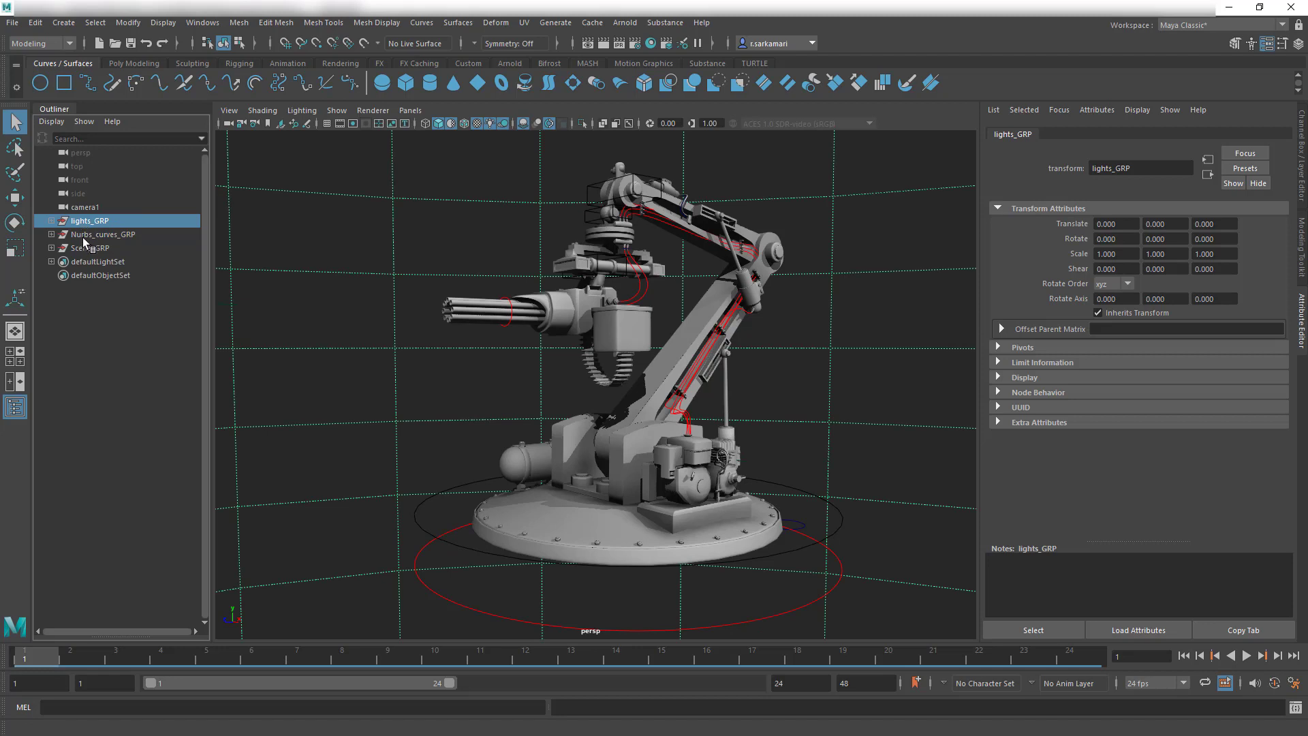
pyautogui.click(86, 235)
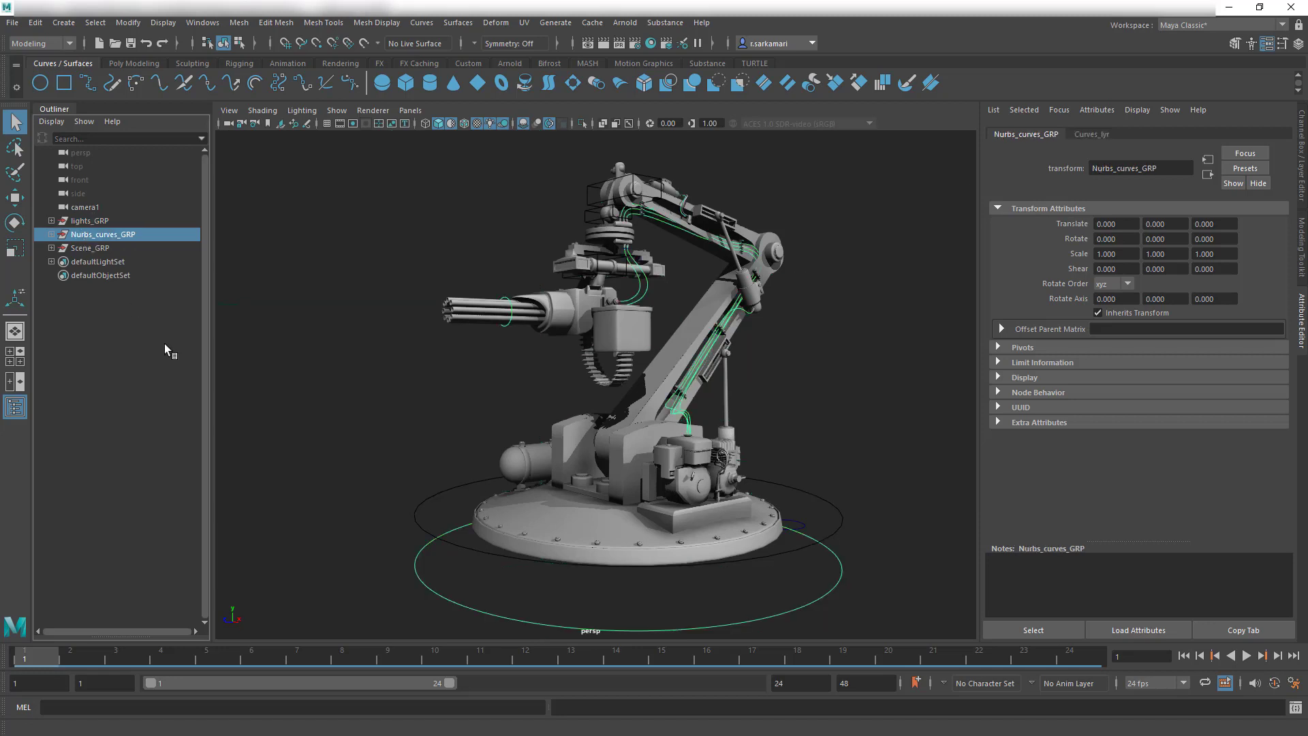
# Step: Show the Channel Box/Layer Editor and toggle geo_layer visibility off and back on
pyautogui.hotkey('ctrl', 'a')
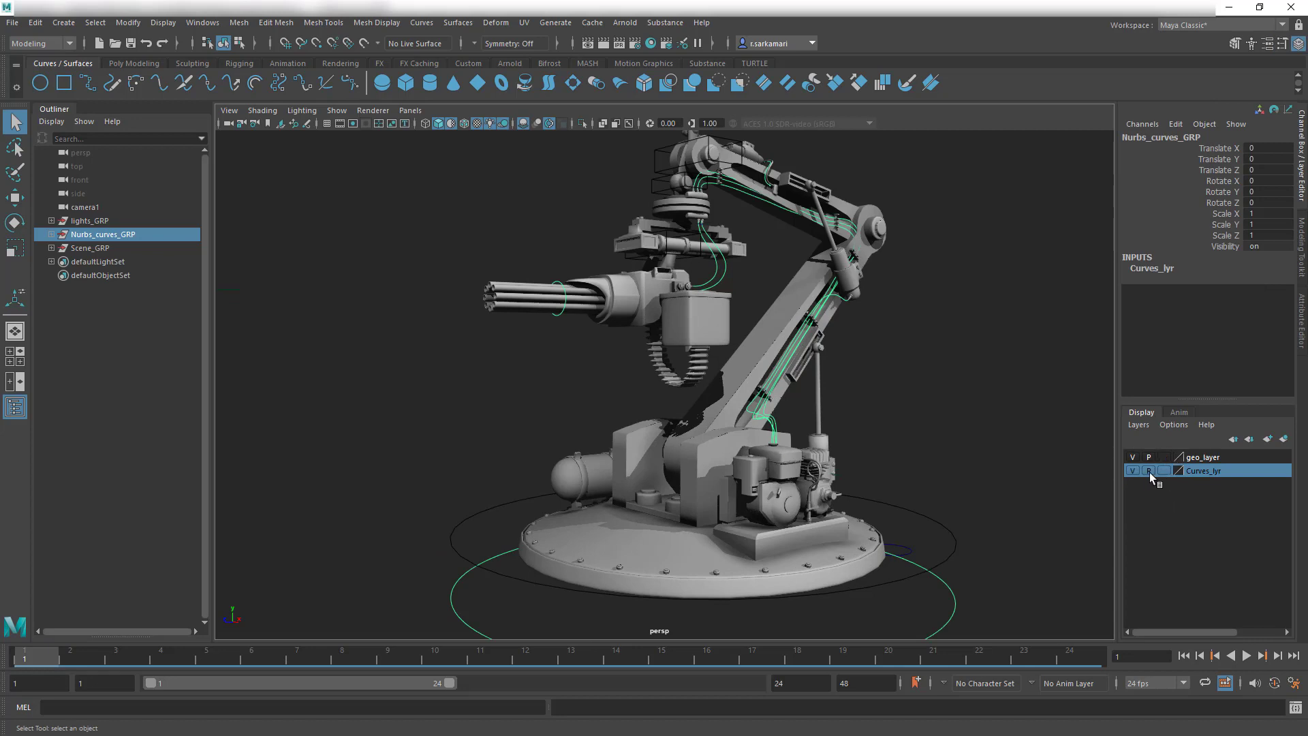
pyautogui.click(1132, 457)
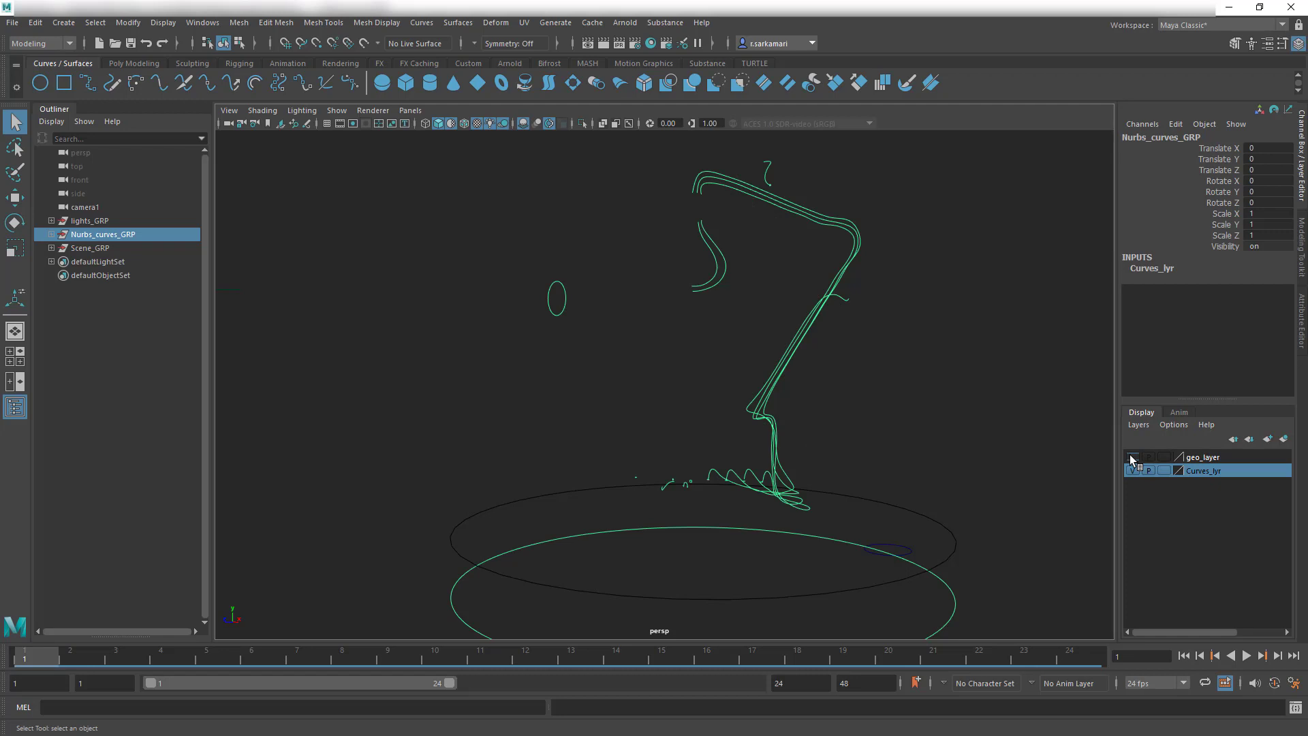
pyautogui.click(1133, 457)
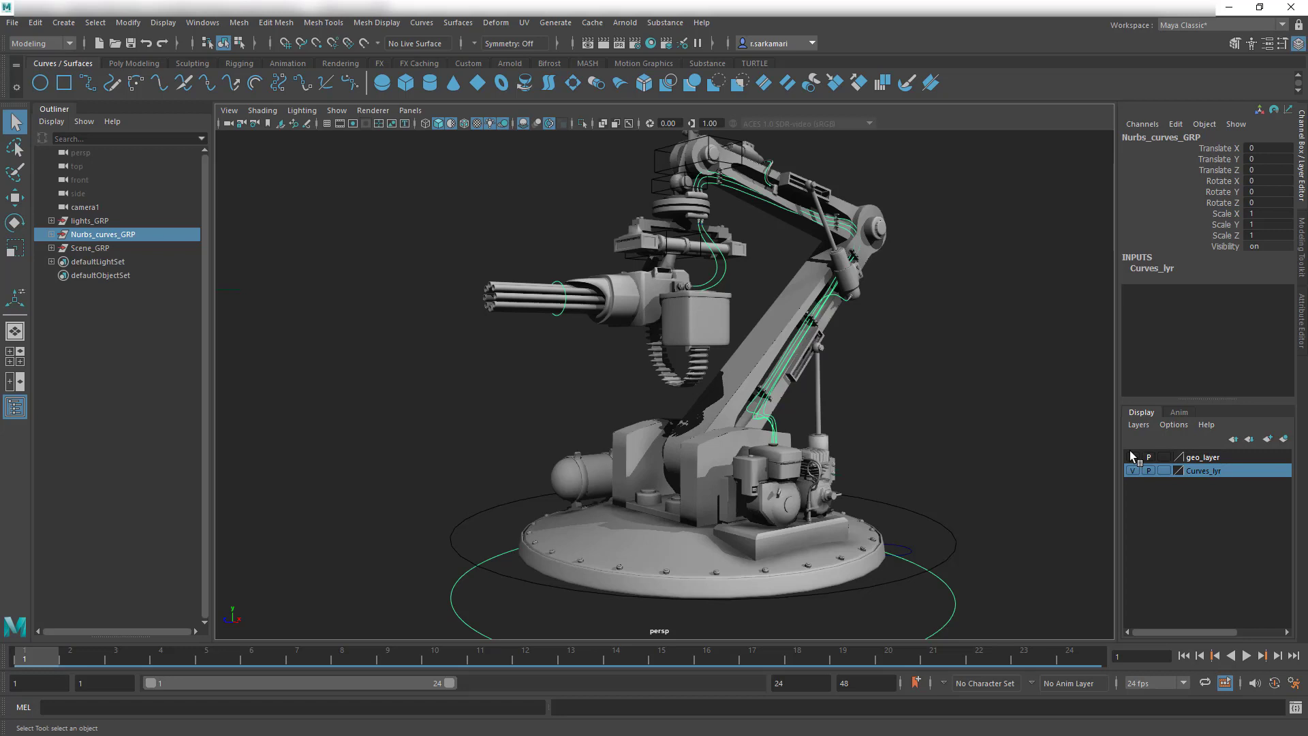
# Step: Select the cable curve along the turret arm and create a Sweep Mesh along it
pyautogui.keyDown('alt'); pyautogui.moveTo(698, 467); pyautogui.dragTo(959, 498, button='right'); pyautogui.keyUp('alt')
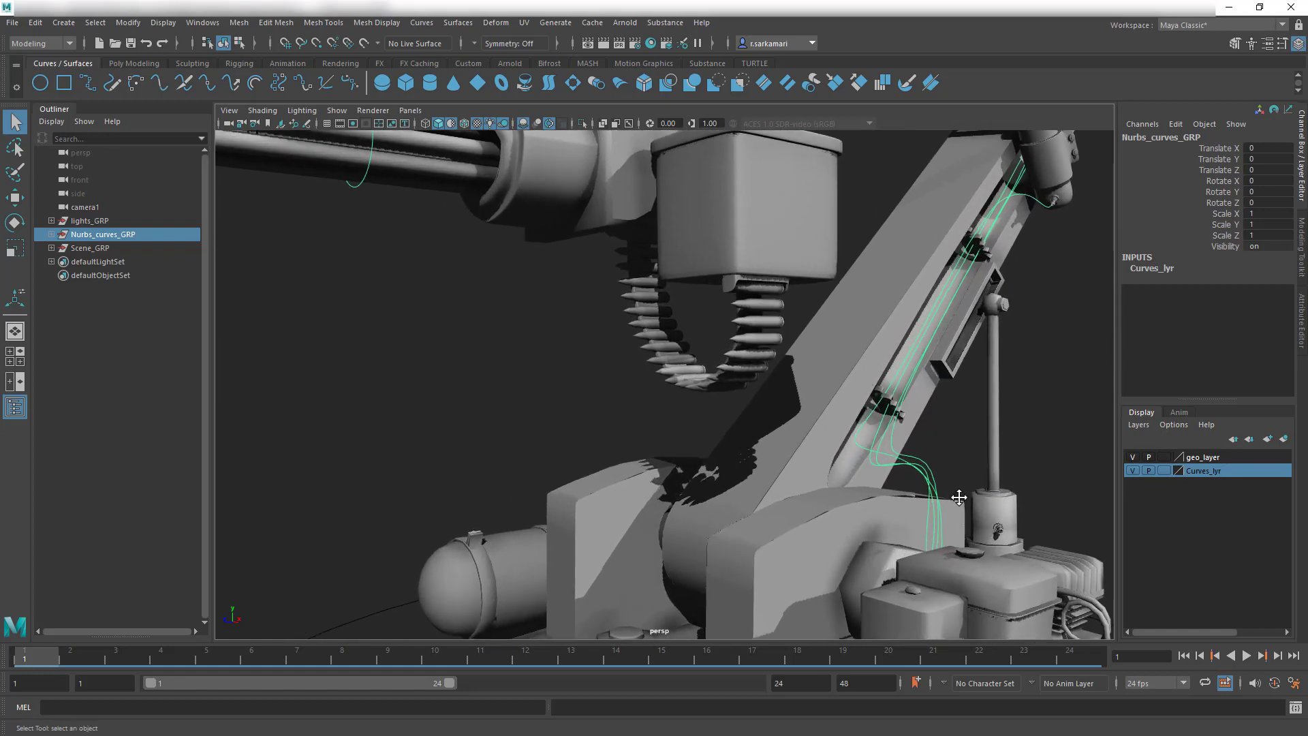
pyautogui.keyDown('alt'); pyautogui.moveTo(959, 497); pyautogui.dragTo(608, 492); pyautogui.keyUp('alt')
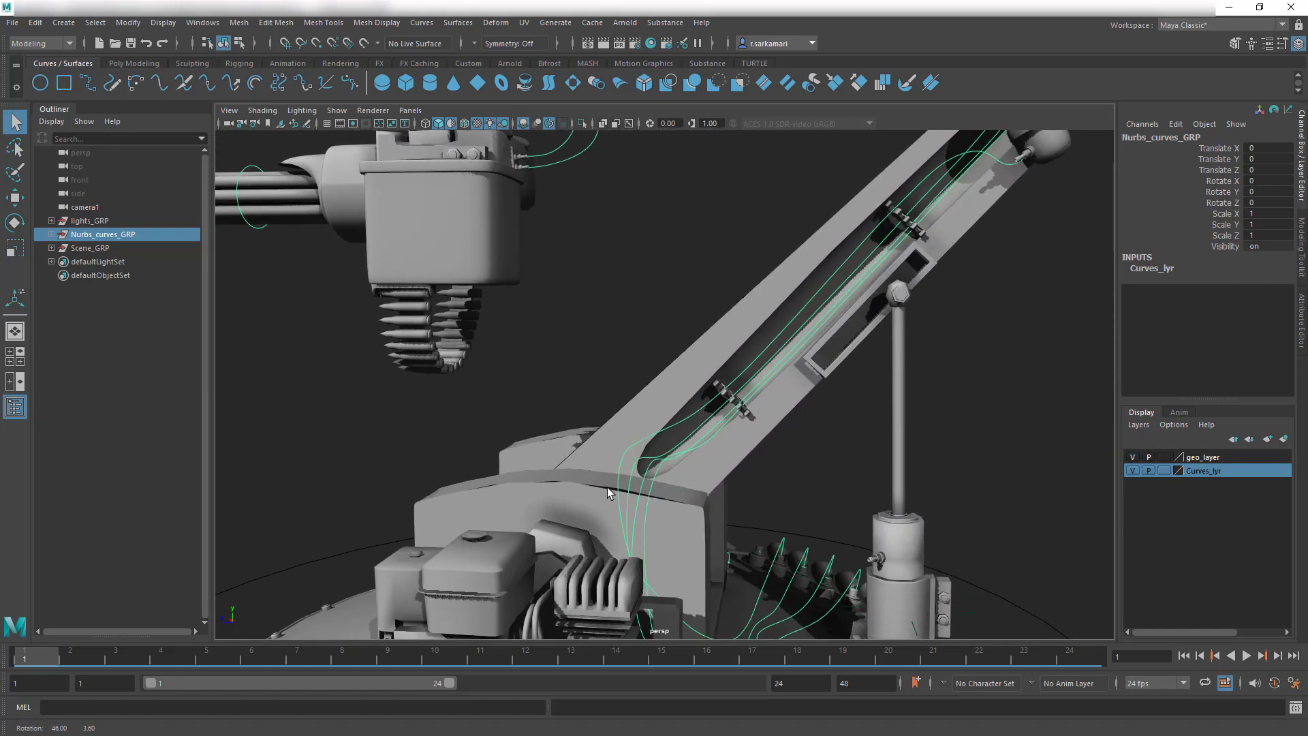
pyautogui.click(652, 493)
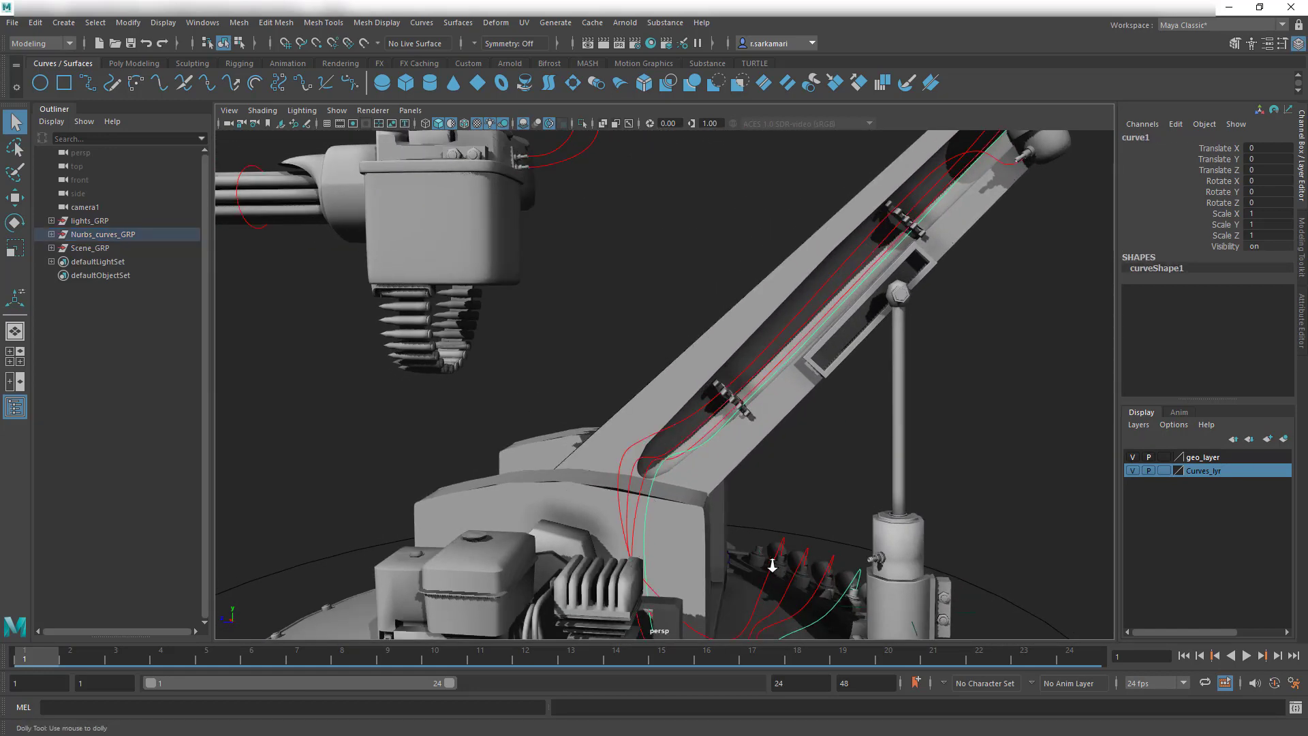
pyautogui.keyDown('alt'); pyautogui.moveTo(772, 565); pyautogui.dragTo(572, 558, button='right'); pyautogui.keyUp('alt')
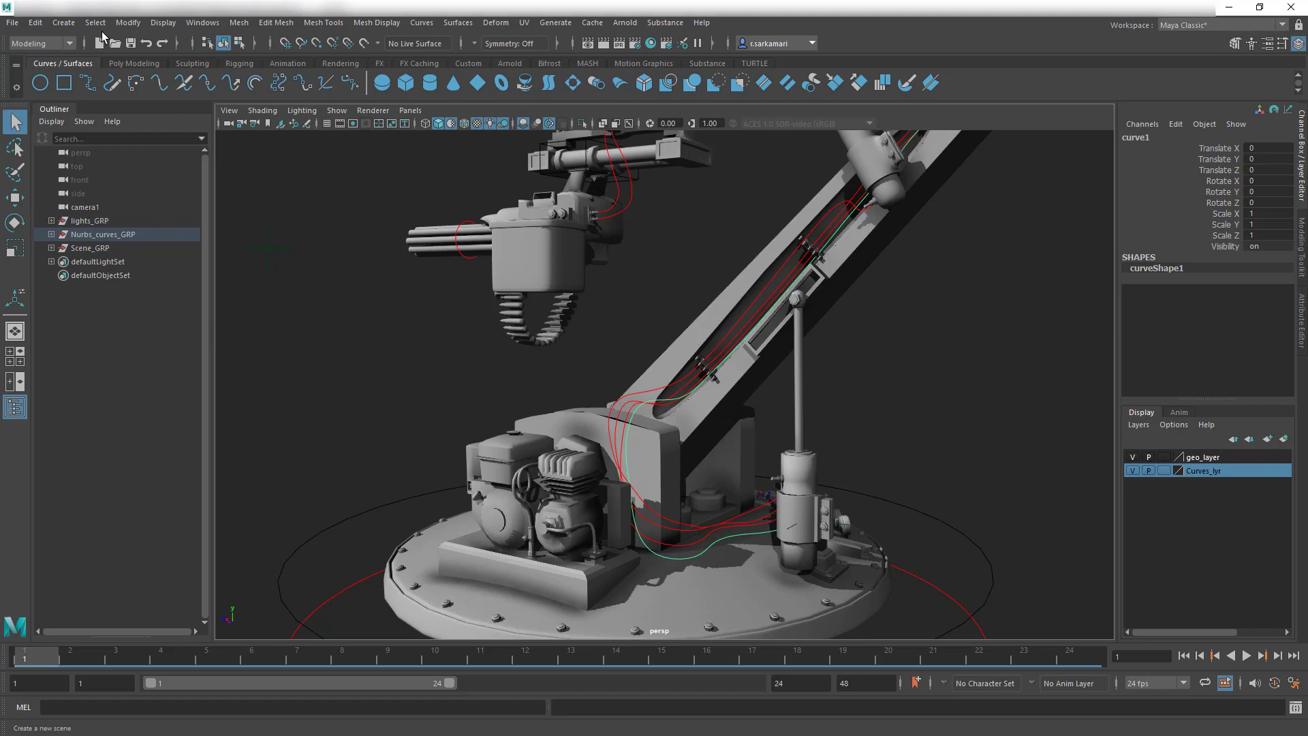
pyautogui.click(64, 22)
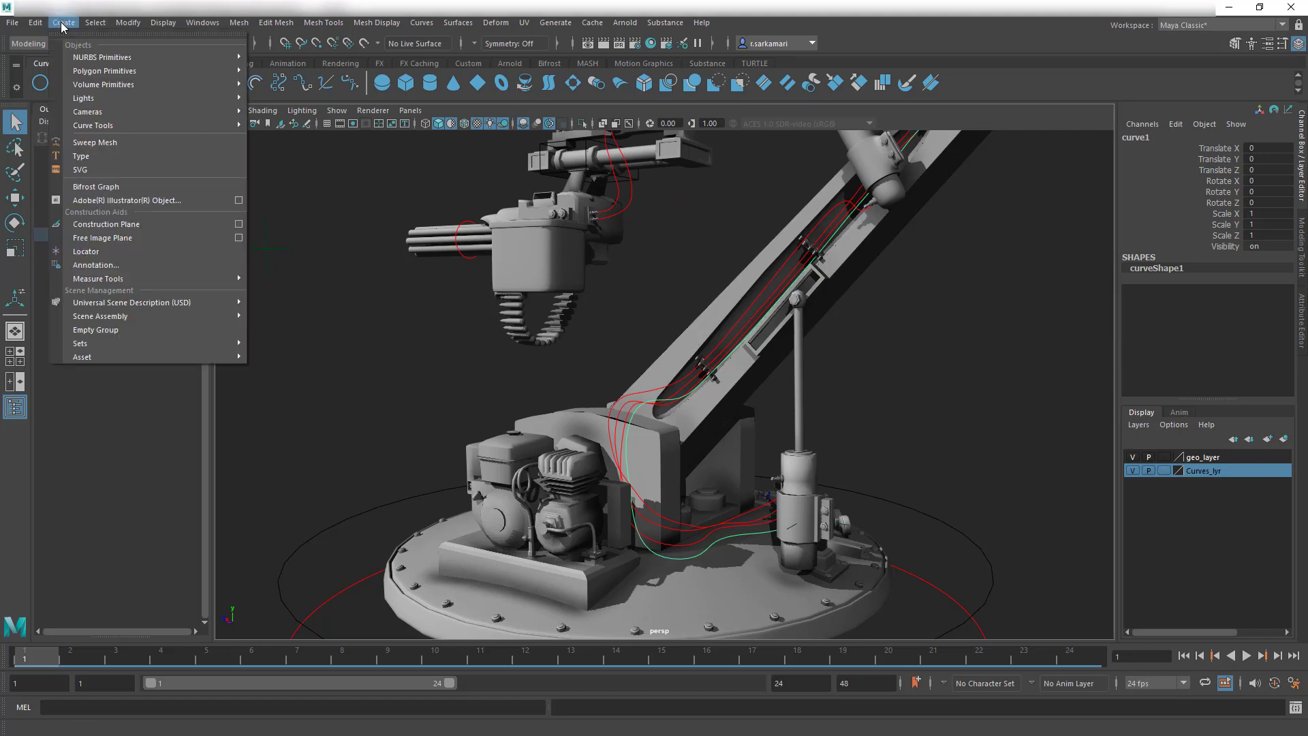
pyautogui.click(89, 143)
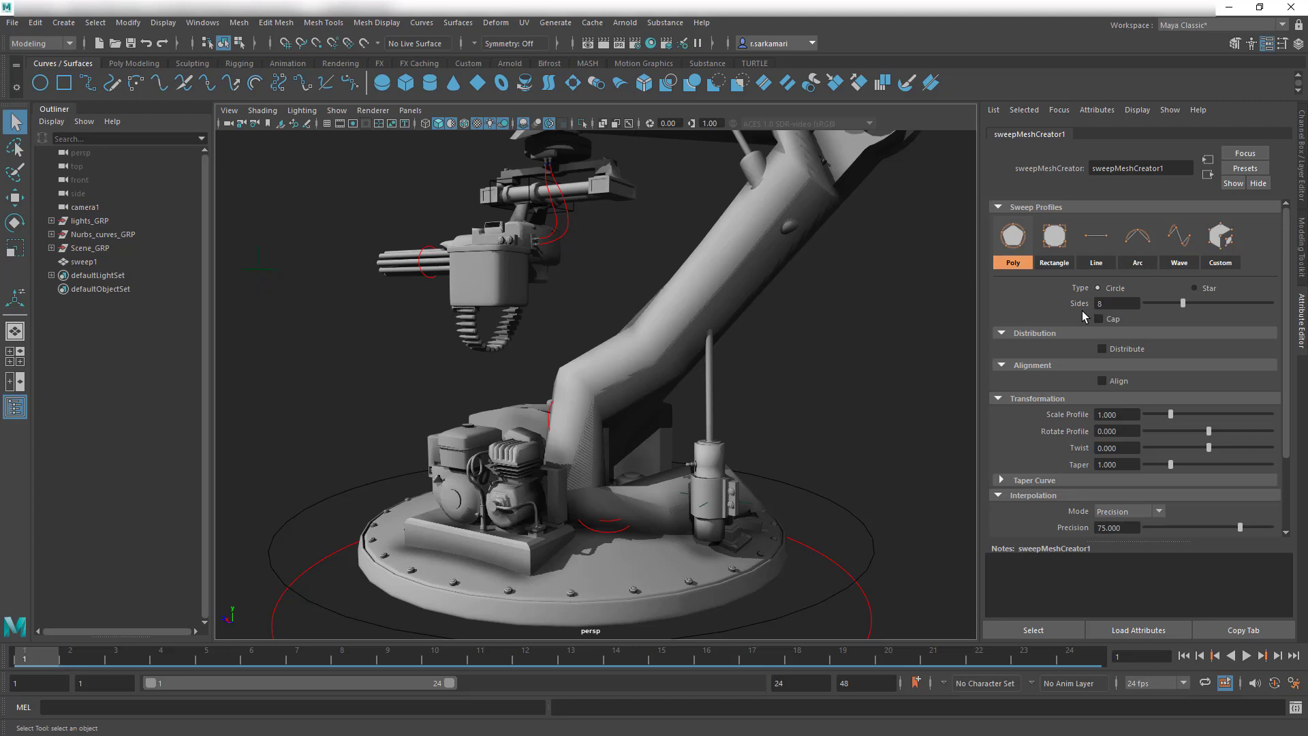
# Step: Give the cable sweep 6 profile sides and a 0.050 profile scale
pyautogui.click(1117, 303)
pyautogui.write('6')
pyautogui.press('Return')
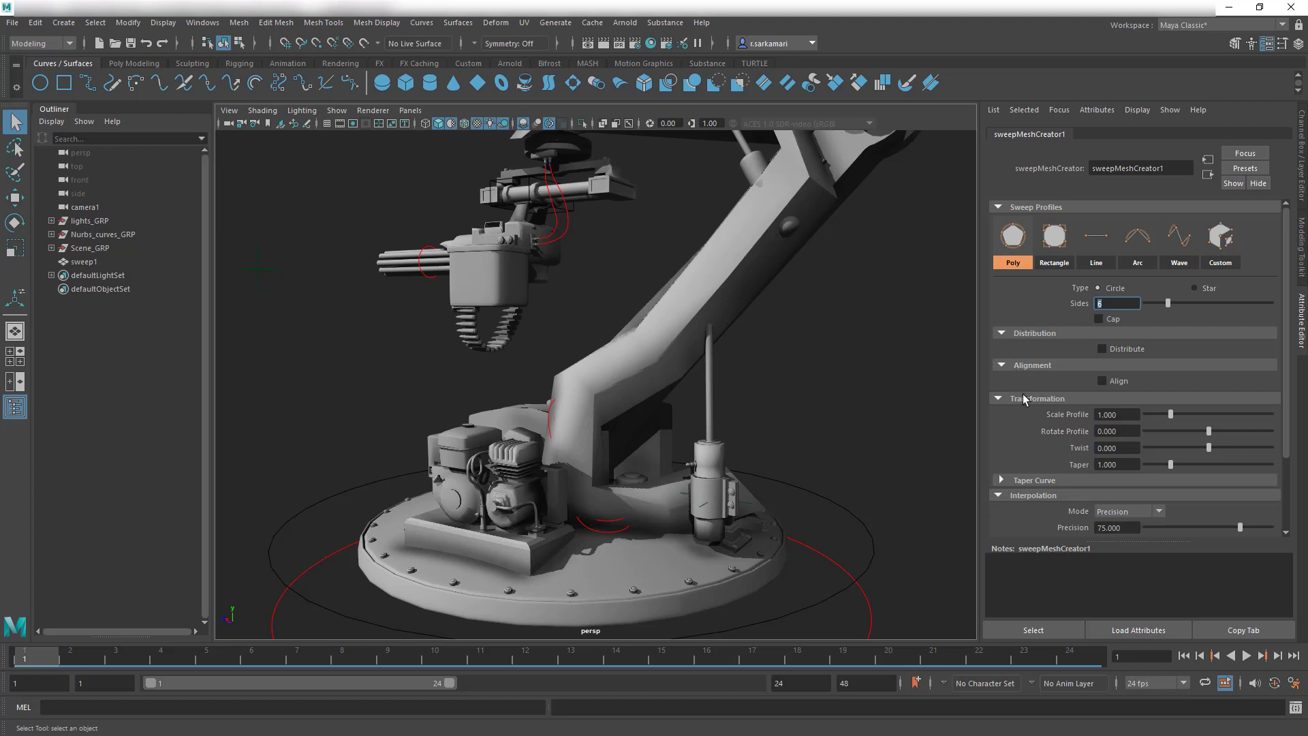
pyautogui.click(1005, 336)
pyautogui.click(1004, 347)
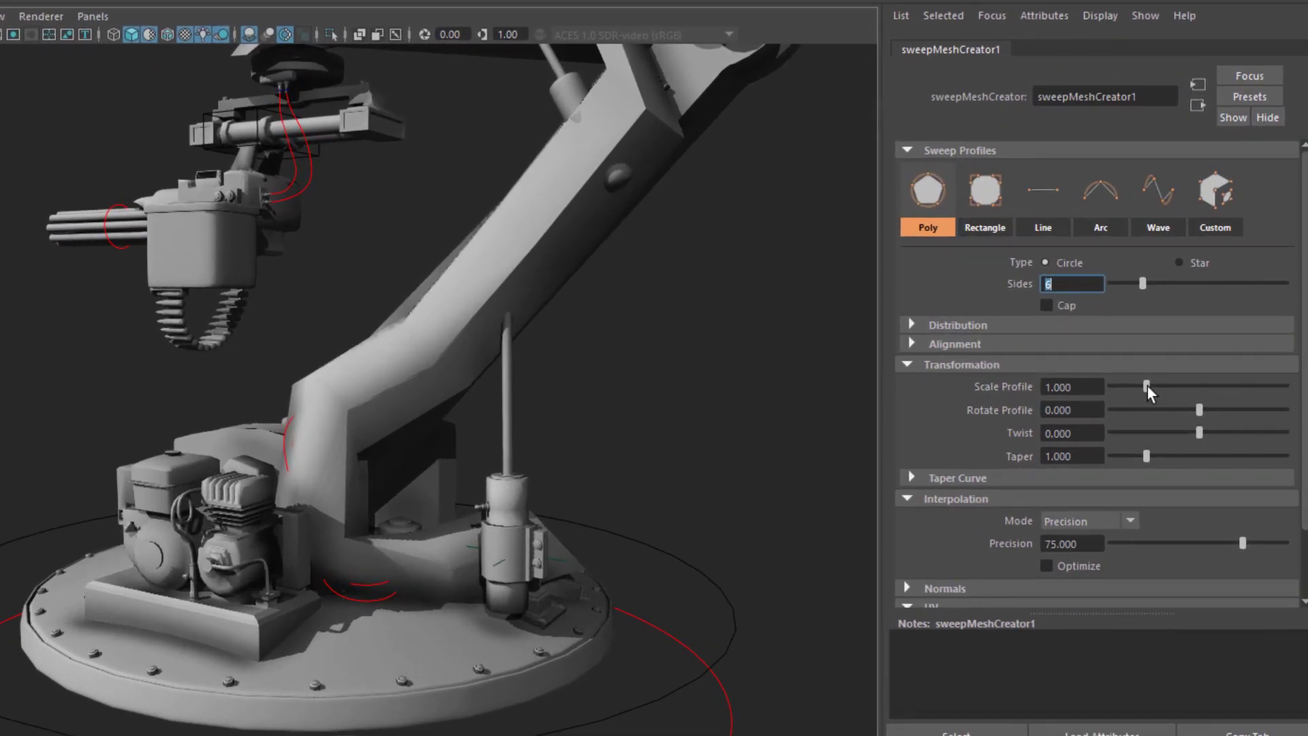
pyautogui.moveTo(1148, 387); pyautogui.dragTo(1095, 386)
pyautogui.press('BackSpace')
pyautogui.press('BackSpace')
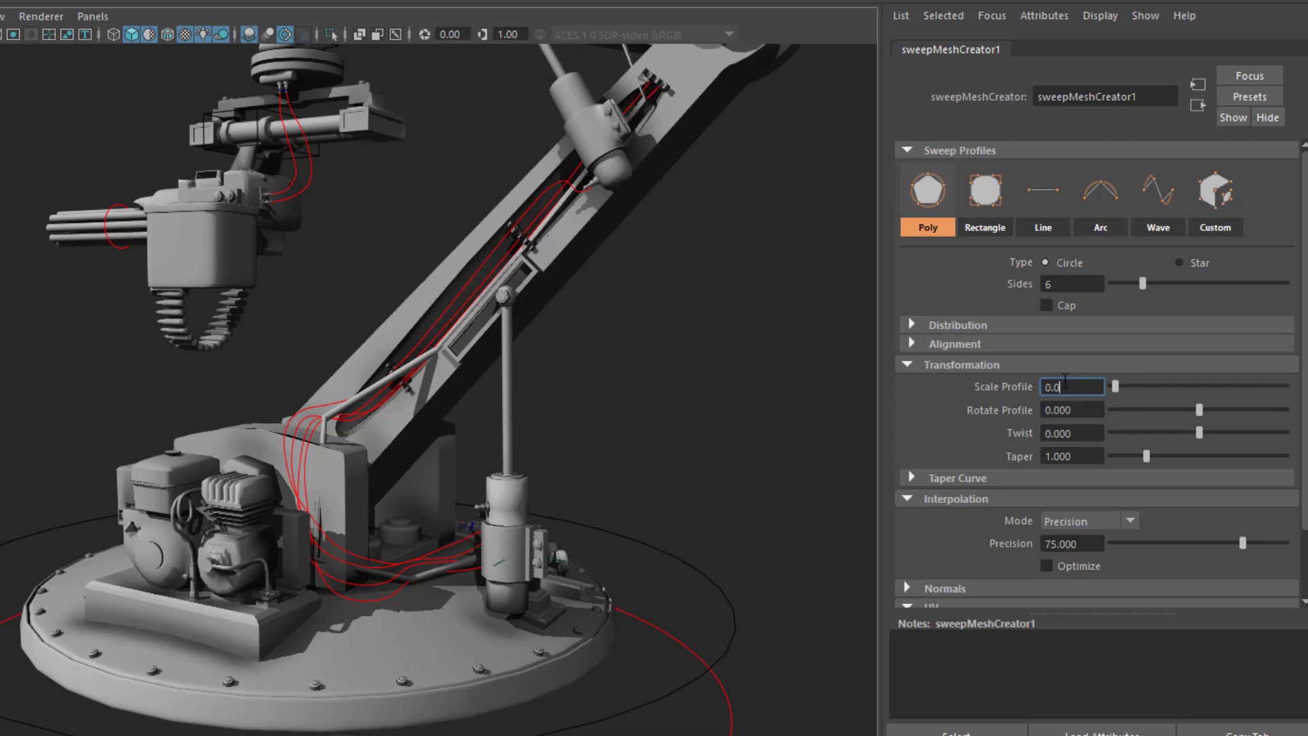
pyautogui.write('5')
pyautogui.press('Return')
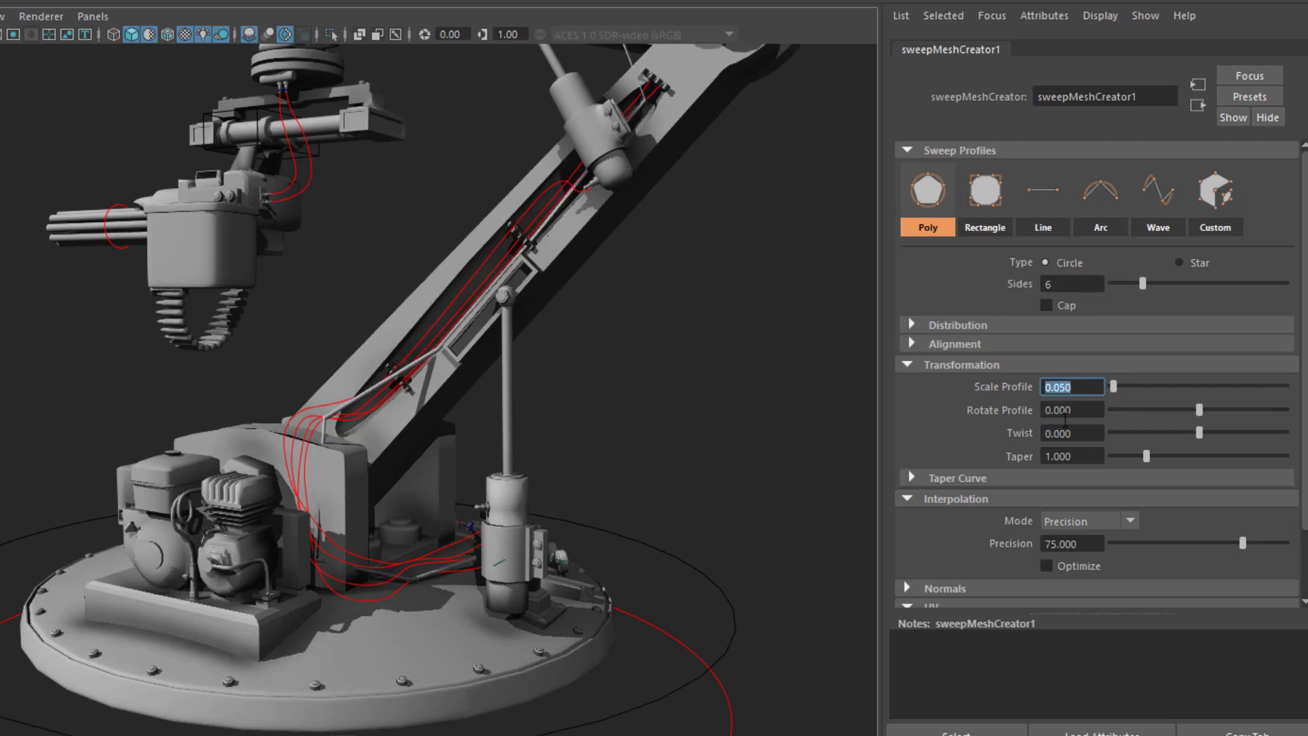
# Step: Reselect the sweep tube and set its interpolation precision to 98
pyautogui.keyDown('alt'); pyautogui.moveTo(344, 415); pyautogui.dragTo(595, 477, button='right'); pyautogui.keyUp('alt')
pyautogui.click(447, 345)
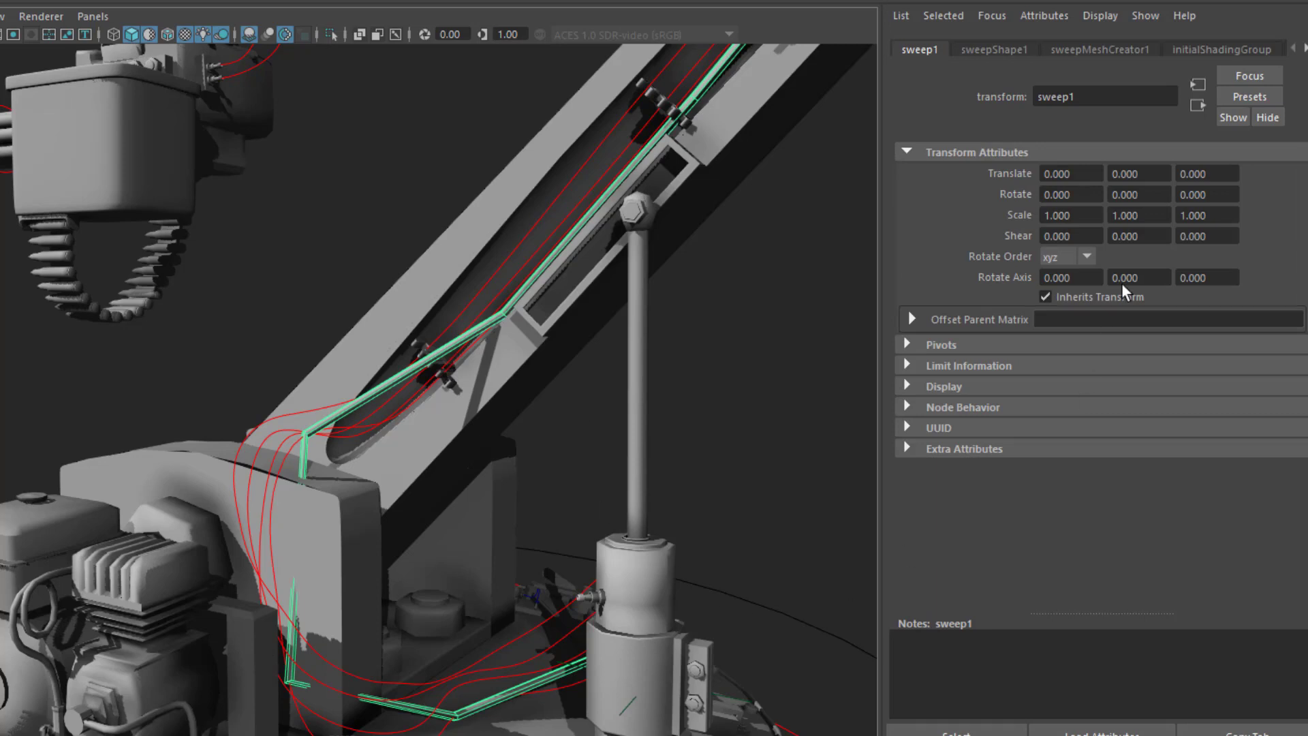
pyautogui.click(1093, 50)
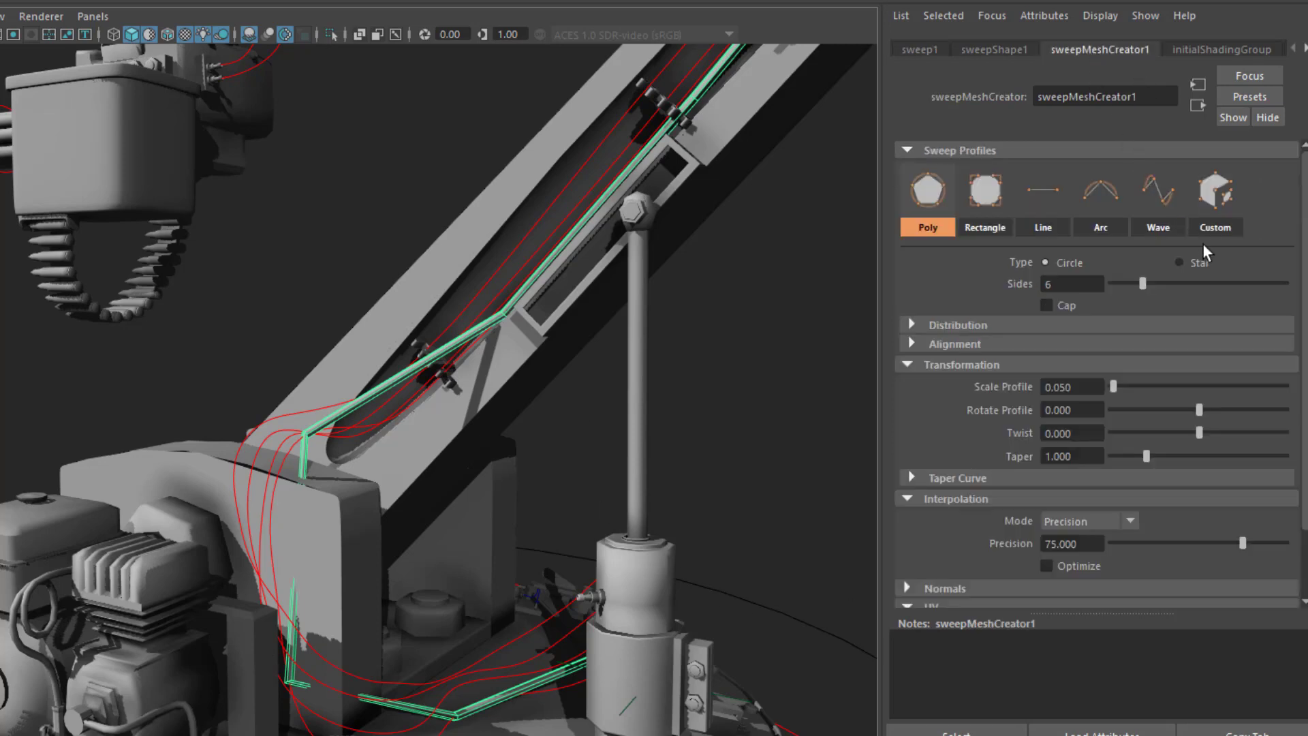
pyautogui.scroll(-3, 1131, 497)
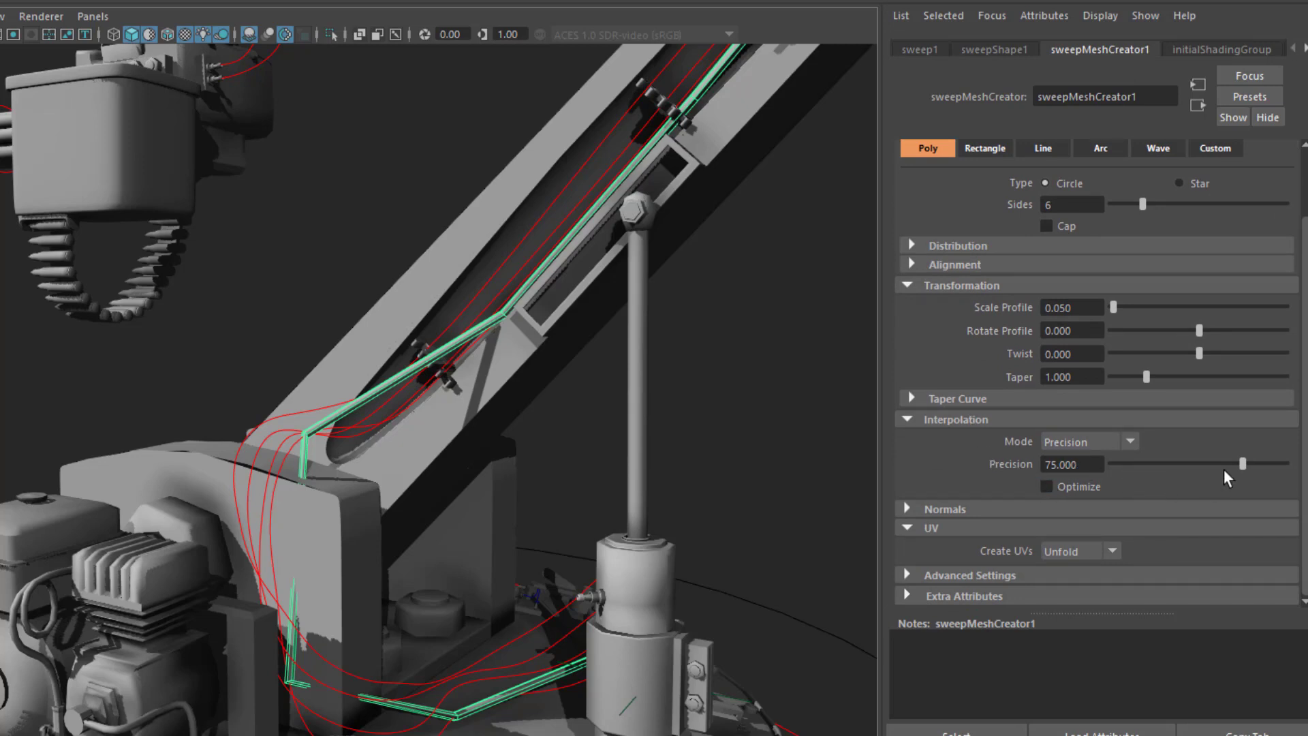
pyautogui.moveTo(1242, 461); pyautogui.dragTo(1282, 475)
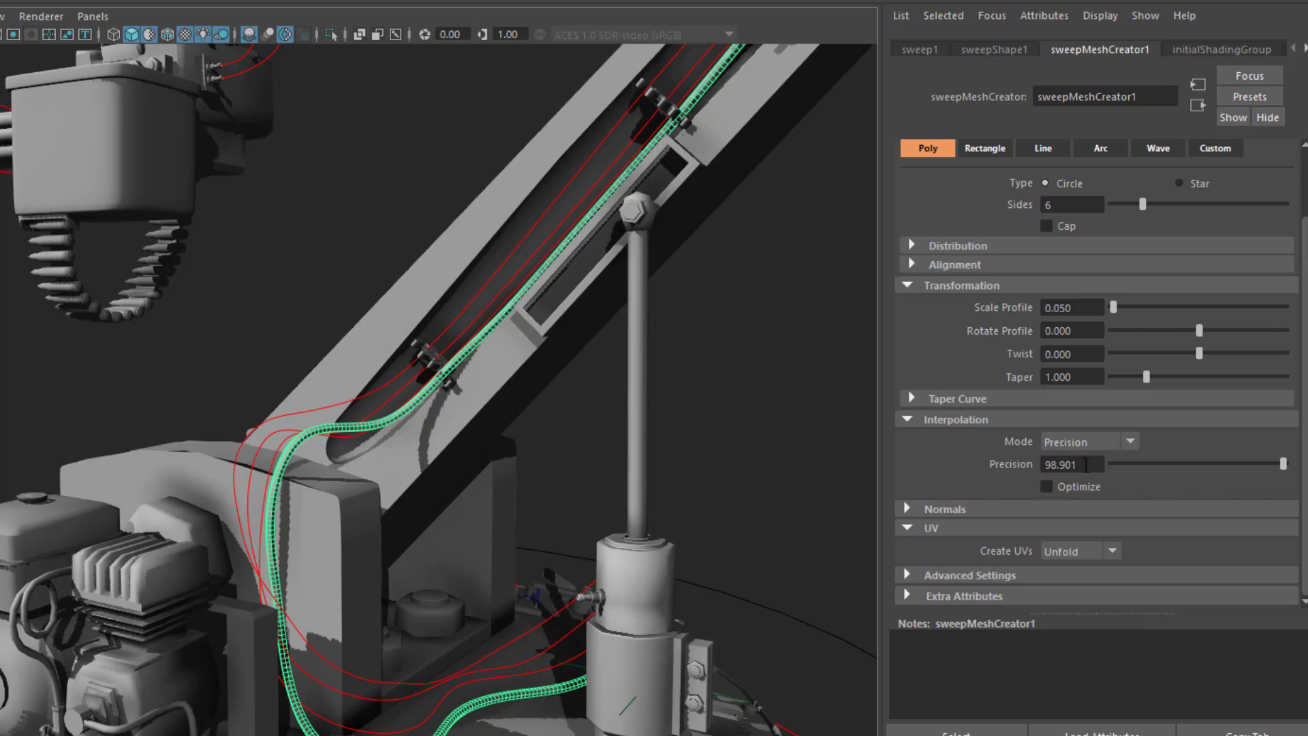
pyautogui.doubleClick(1053, 467)
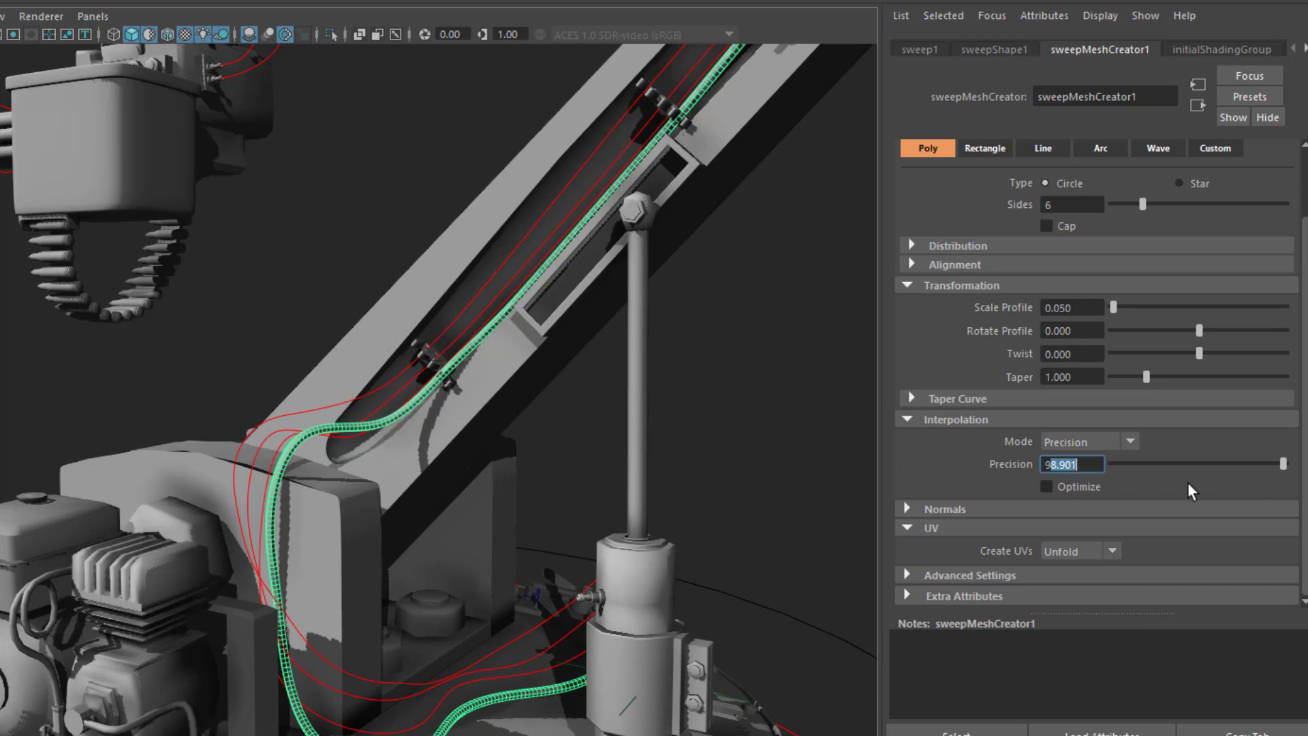
pyautogui.write('99')
pyautogui.press('Return')
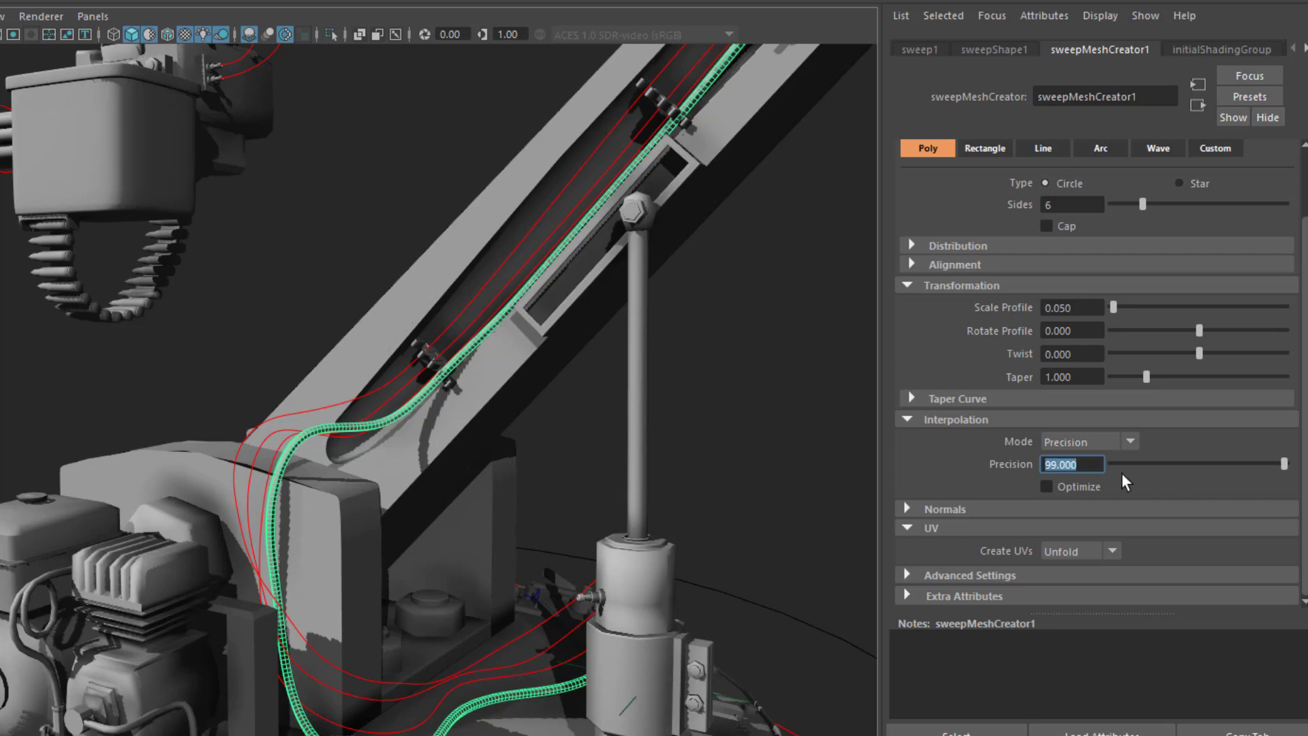
pyautogui.write('98')
pyautogui.press('Return')
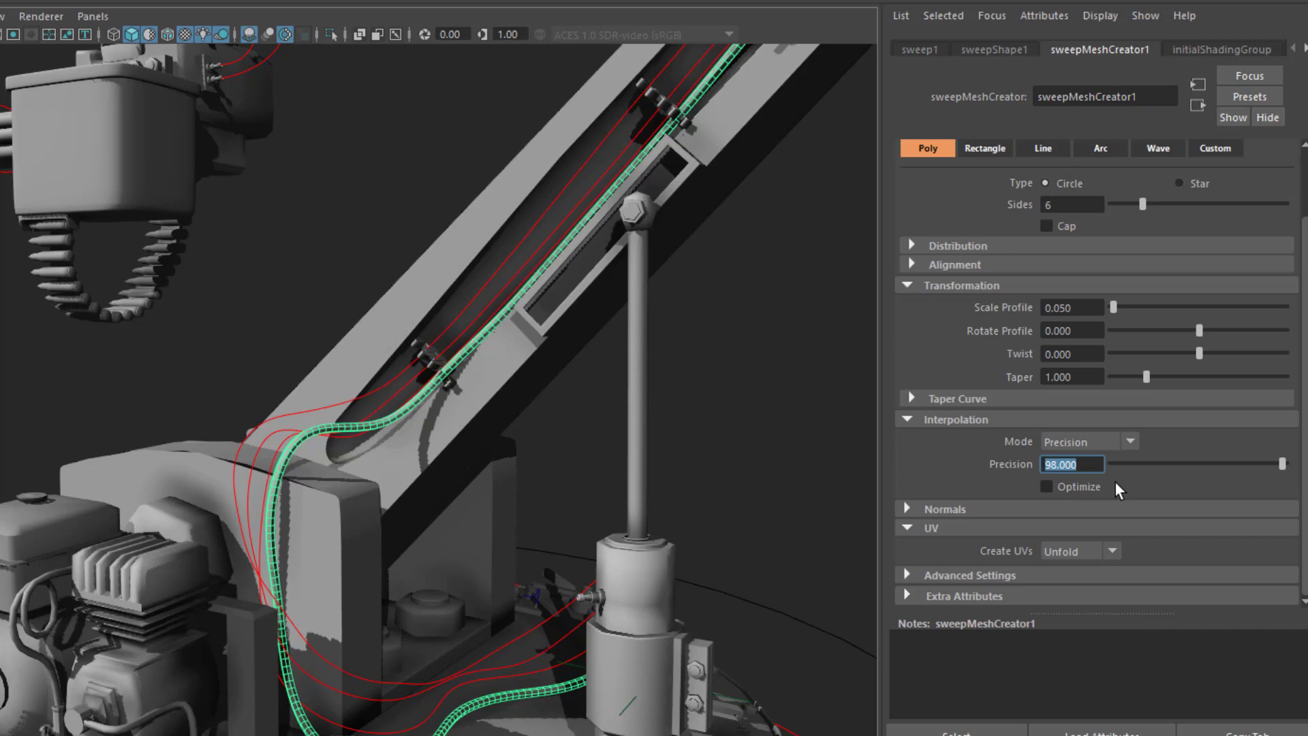
# Step: Enable Optimize on the cable sweep's interpolation
pyautogui.keyDown('alt'); pyautogui.moveTo(239, 409); pyautogui.dragTo(325, 401); pyautogui.keyUp('alt')
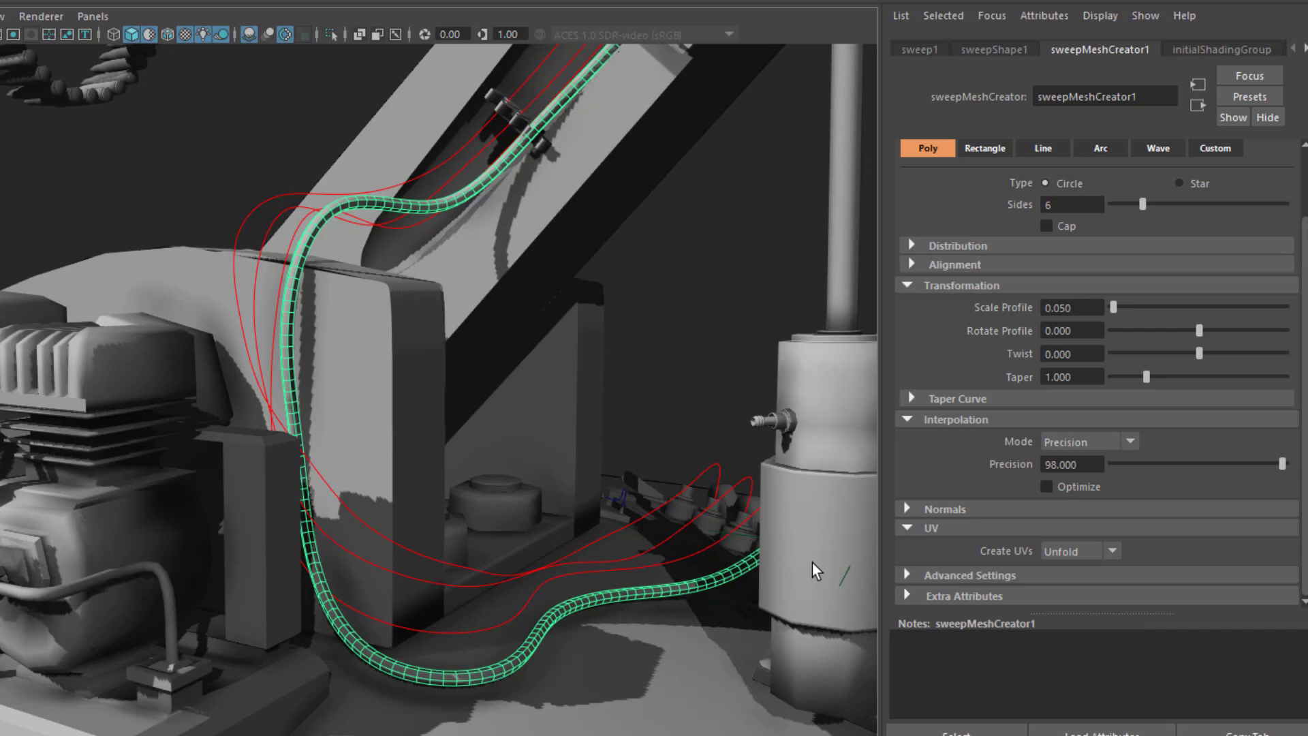
pyautogui.click(1050, 487)
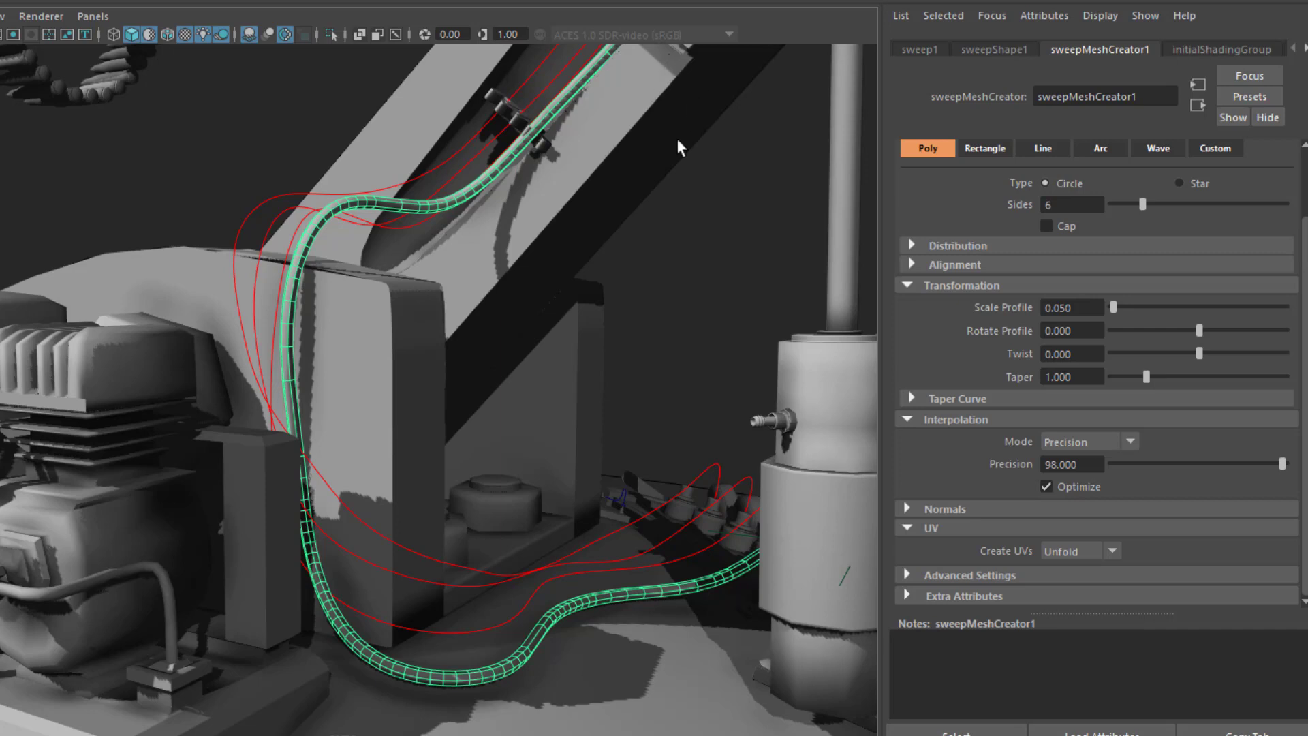
pyautogui.keyDown('alt'); pyautogui.moveTo(577, 203); pyautogui.dragTo(361, 199, button='right'); pyautogui.keyUp('alt')
pyautogui.scroll(3, 350, 333)
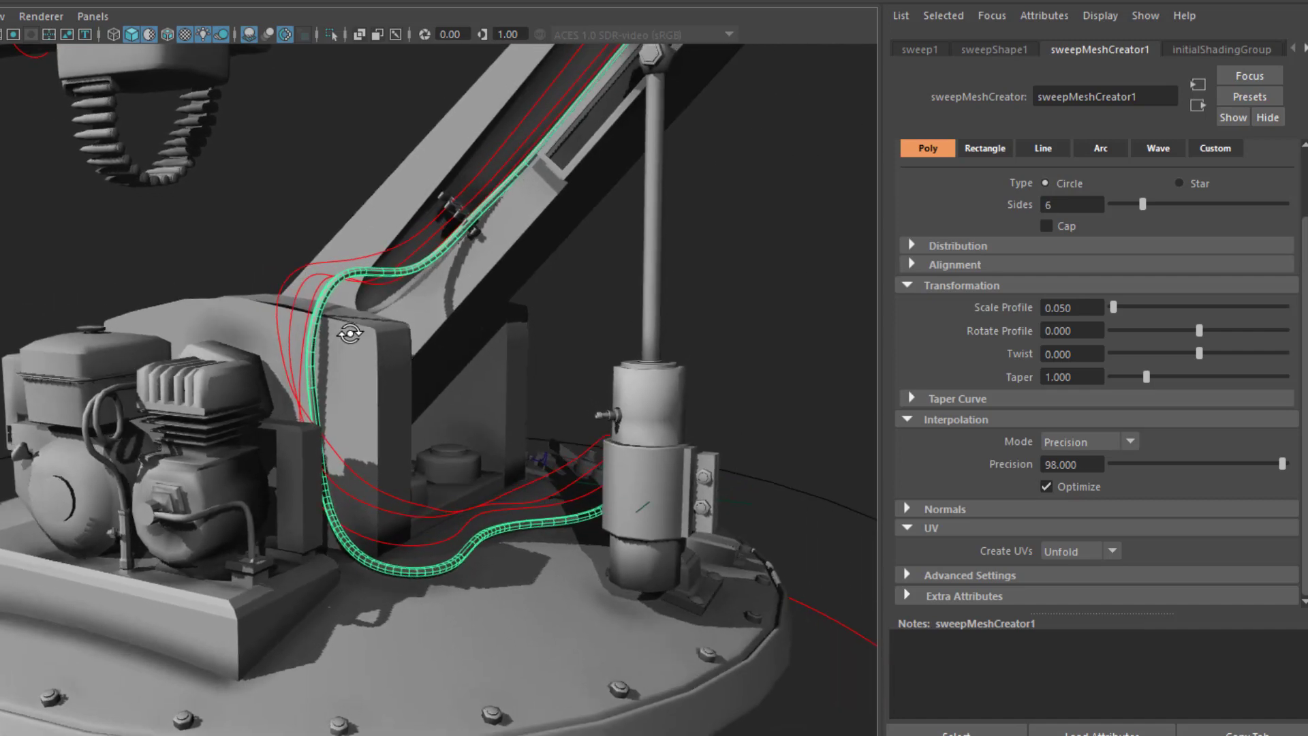
pyautogui.keyDown('alt'); pyautogui.moveTo(349, 334); pyautogui.dragTo(302, 339); pyautogui.keyUp('alt')
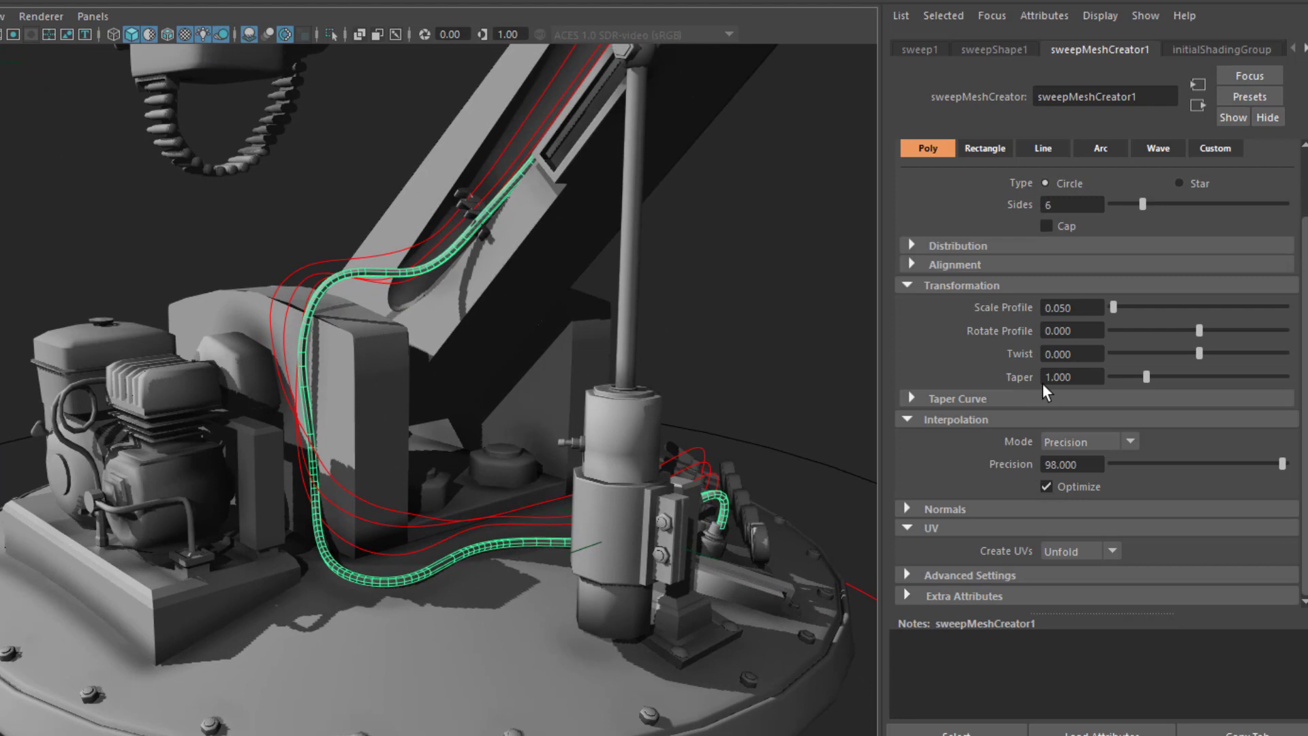
# Step: Reduce the sweep's profile scale to 0.035 and select the guide curve beside the hose
pyautogui.moveTo(1060, 306); pyautogui.dragTo(1086, 314)
pyautogui.write('35')
pyautogui.press('Return')
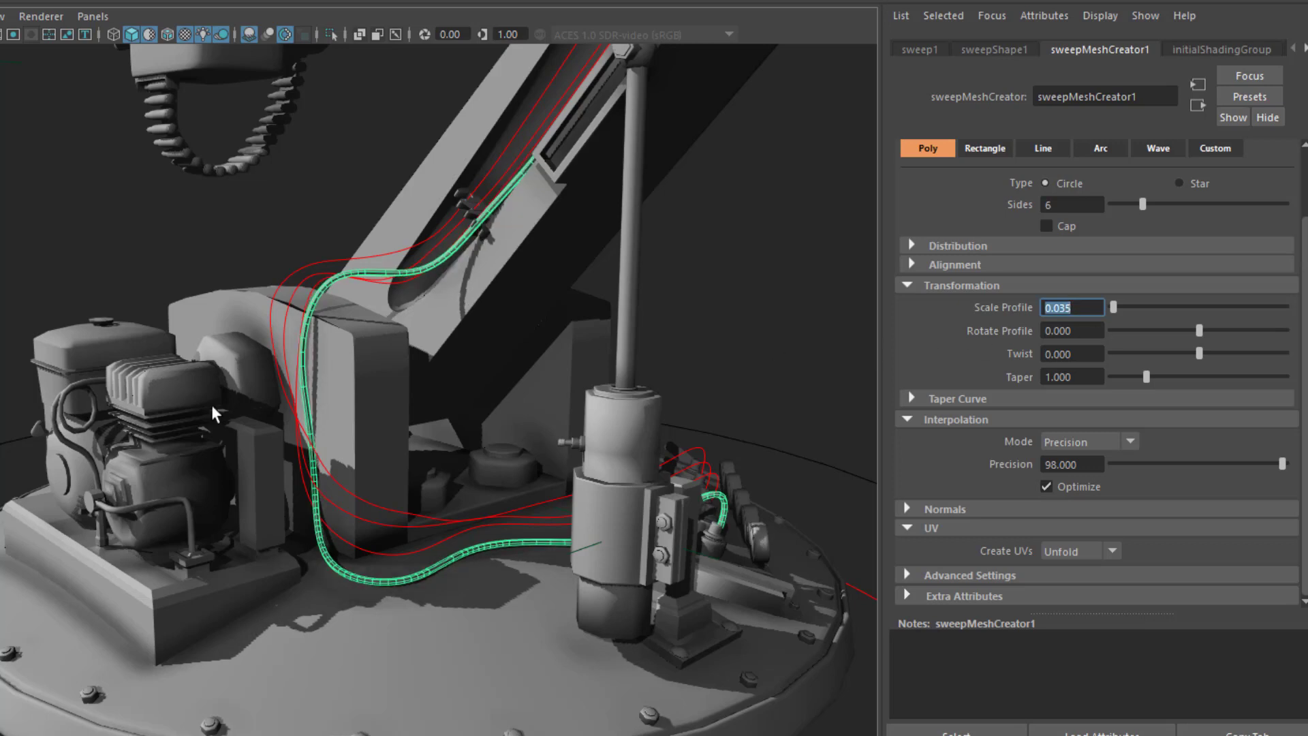
pyautogui.keyDown('alt'); pyautogui.moveTo(133, 355); pyautogui.dragTo(301, 297); pyautogui.keyUp('alt')
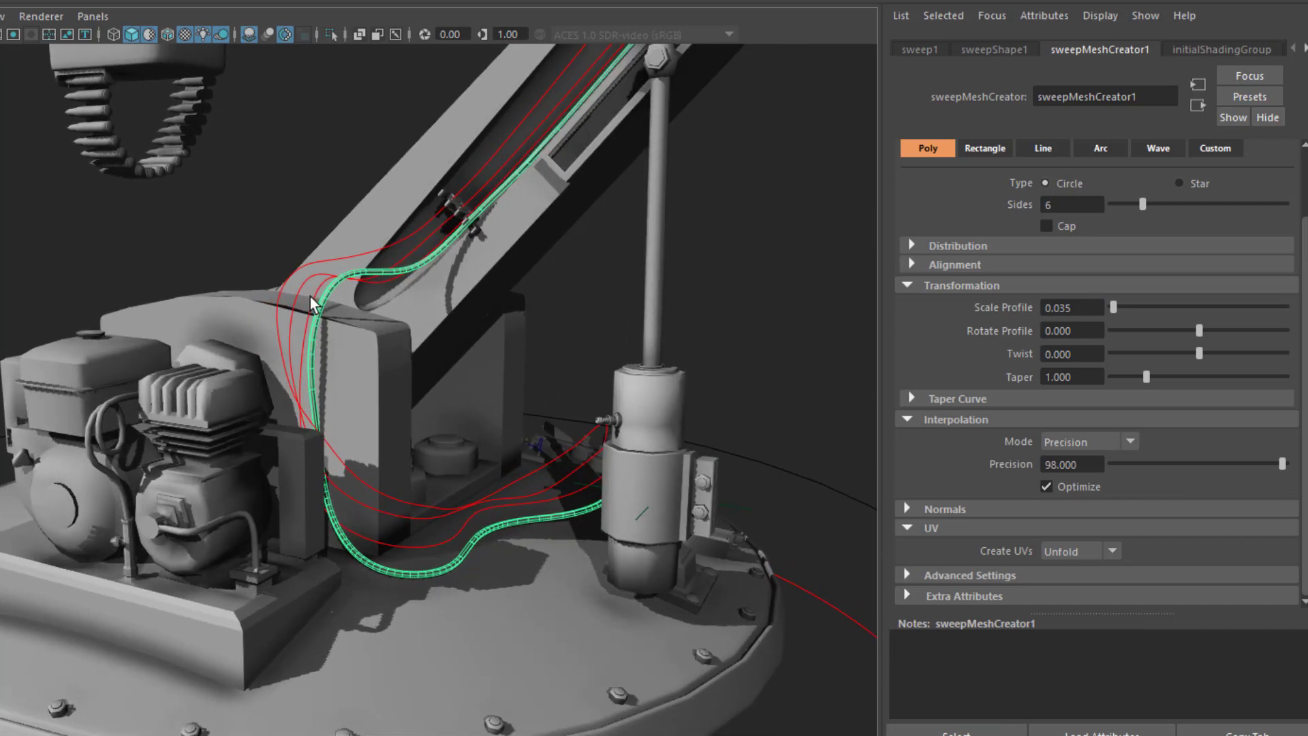
pyautogui.click(310, 295)
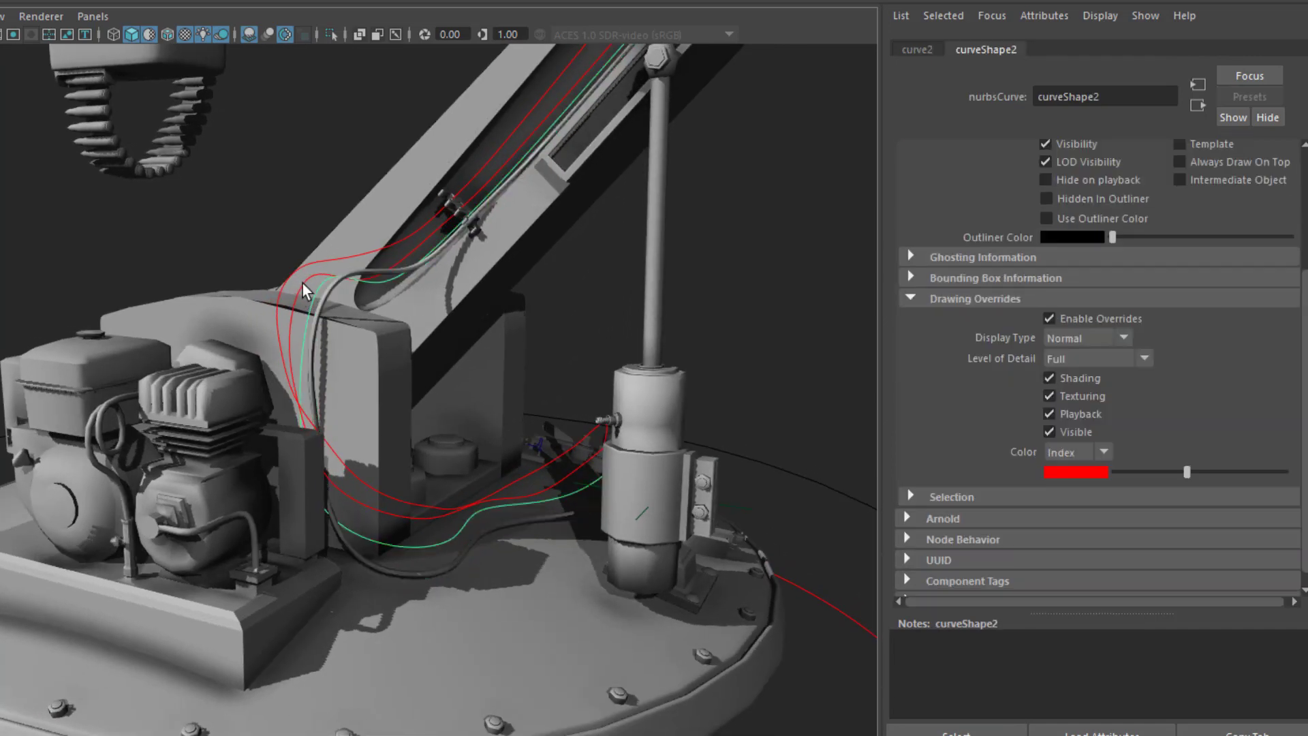
# Step: Sweep meshes along the remaining cable guide curves with 6 profile sides
pyautogui.keyDown('shift'); pyautogui.click(302, 283); pyautogui.keyUp('shift')
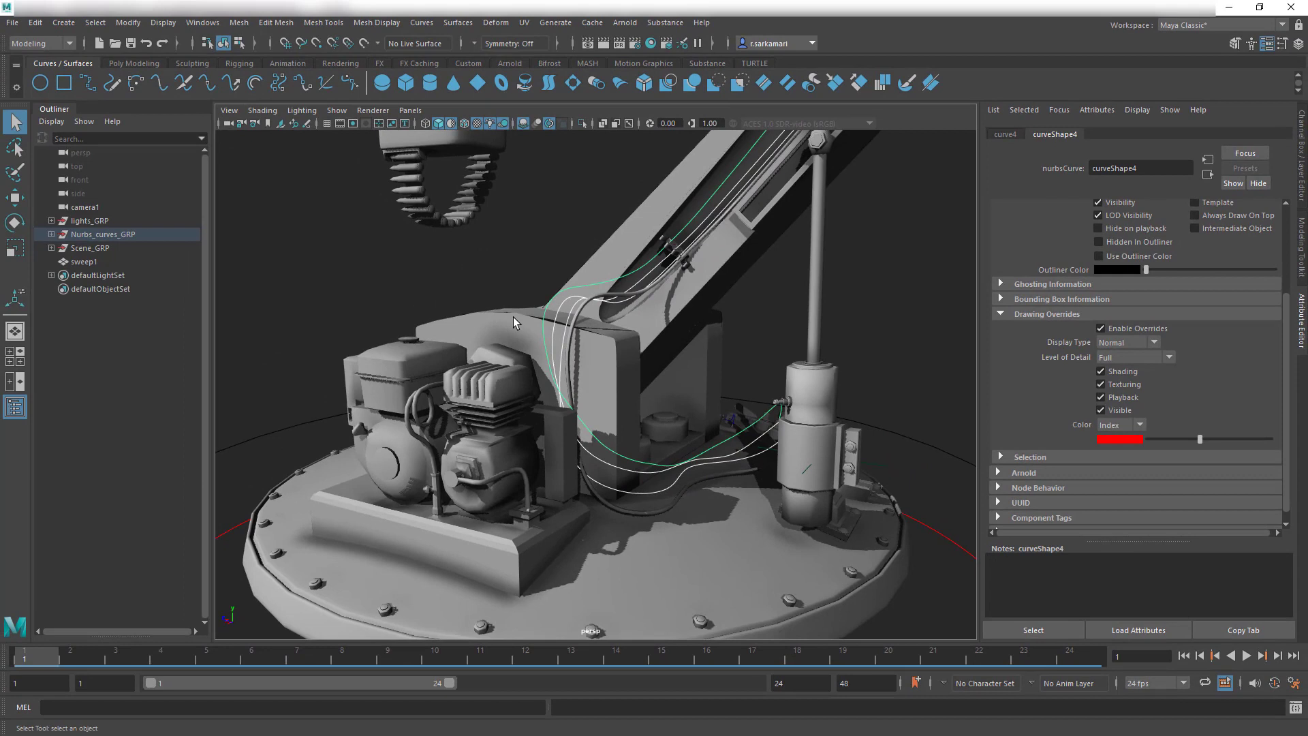
pyautogui.click(66, 24)
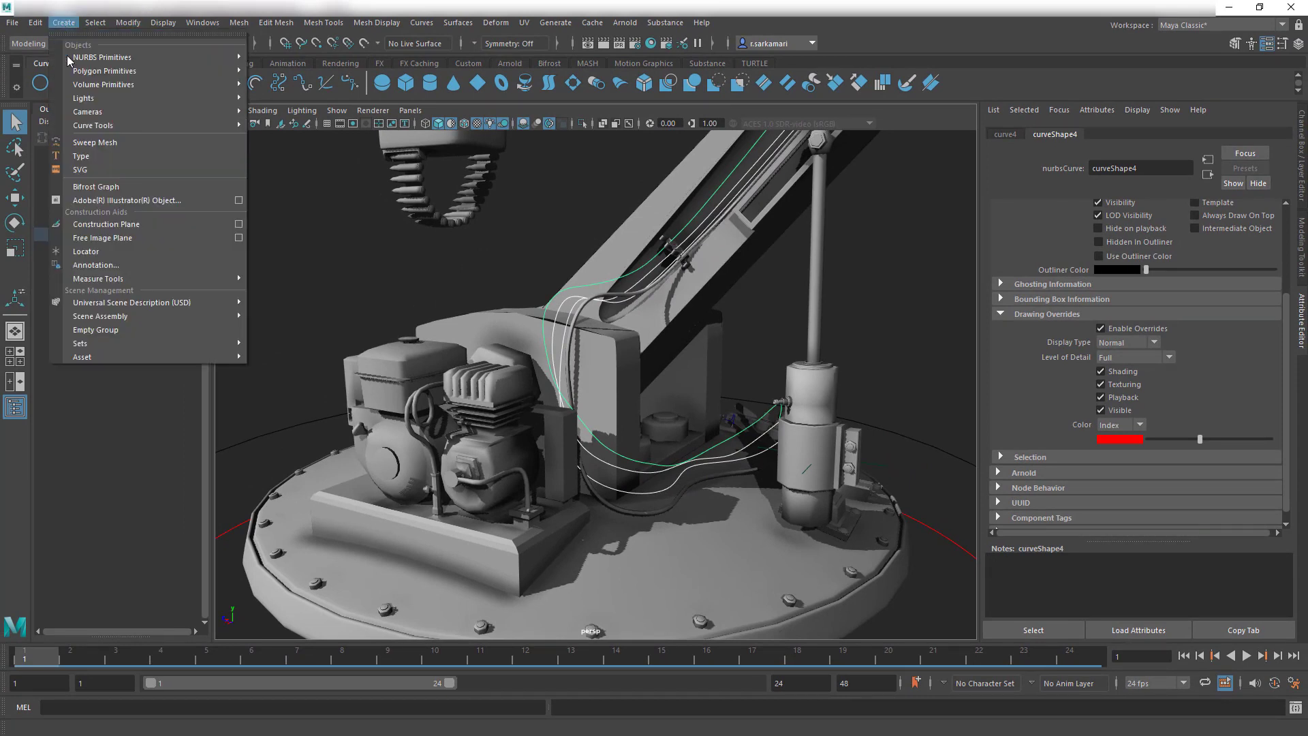
pyautogui.click(74, 142)
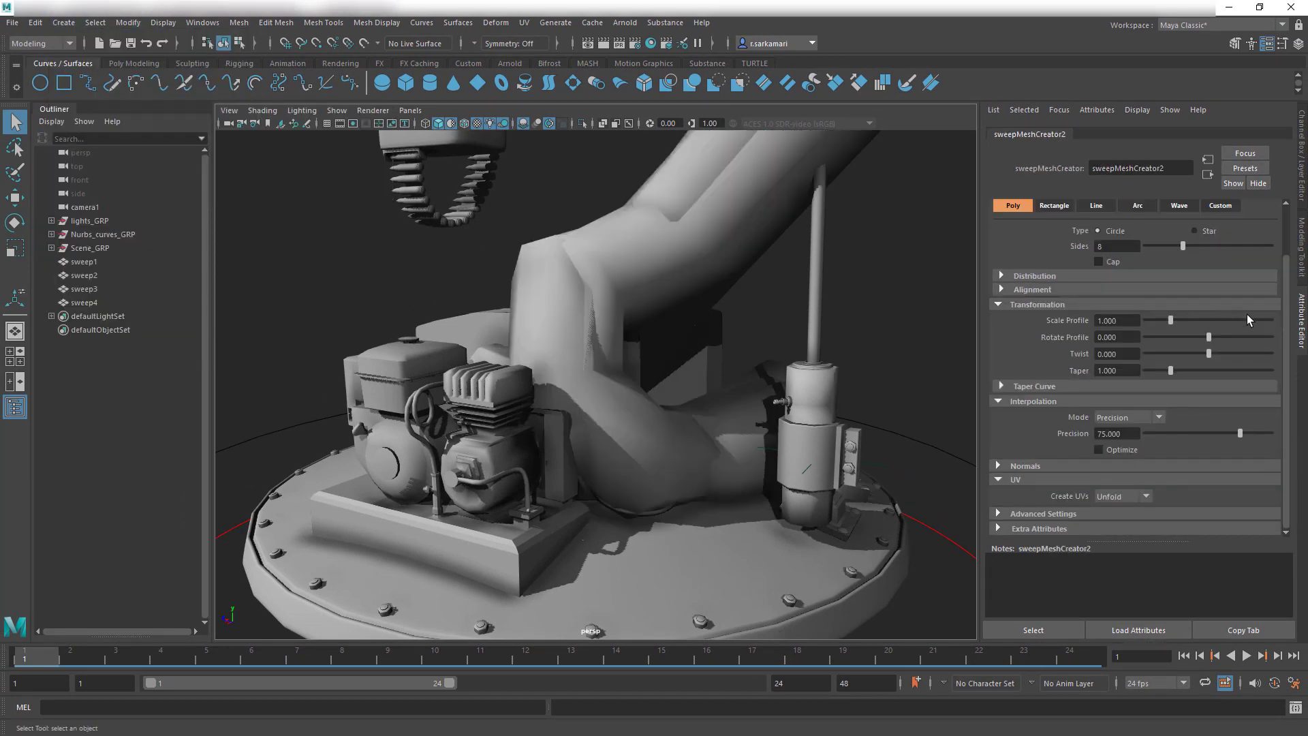
pyautogui.scroll(3, 1288, 341)
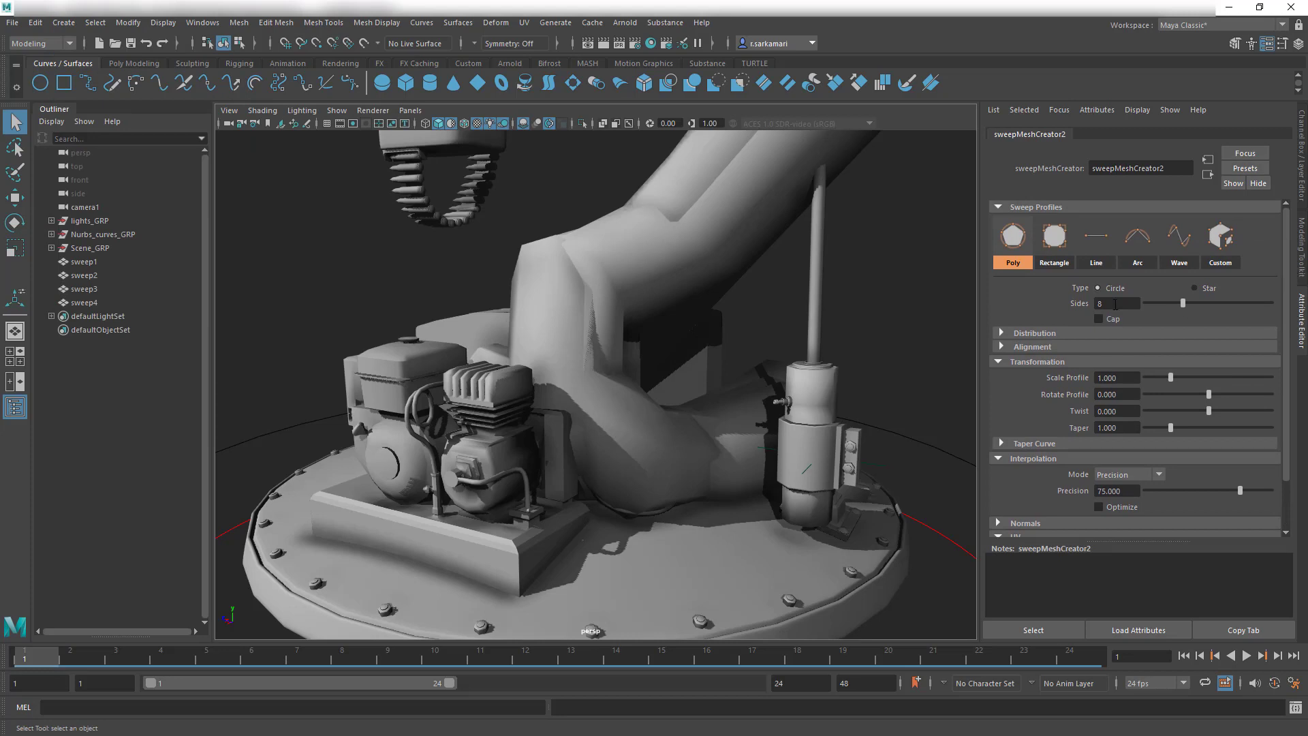
pyautogui.click(1094, 304)
pyautogui.write('6')
pyautogui.press('Return')
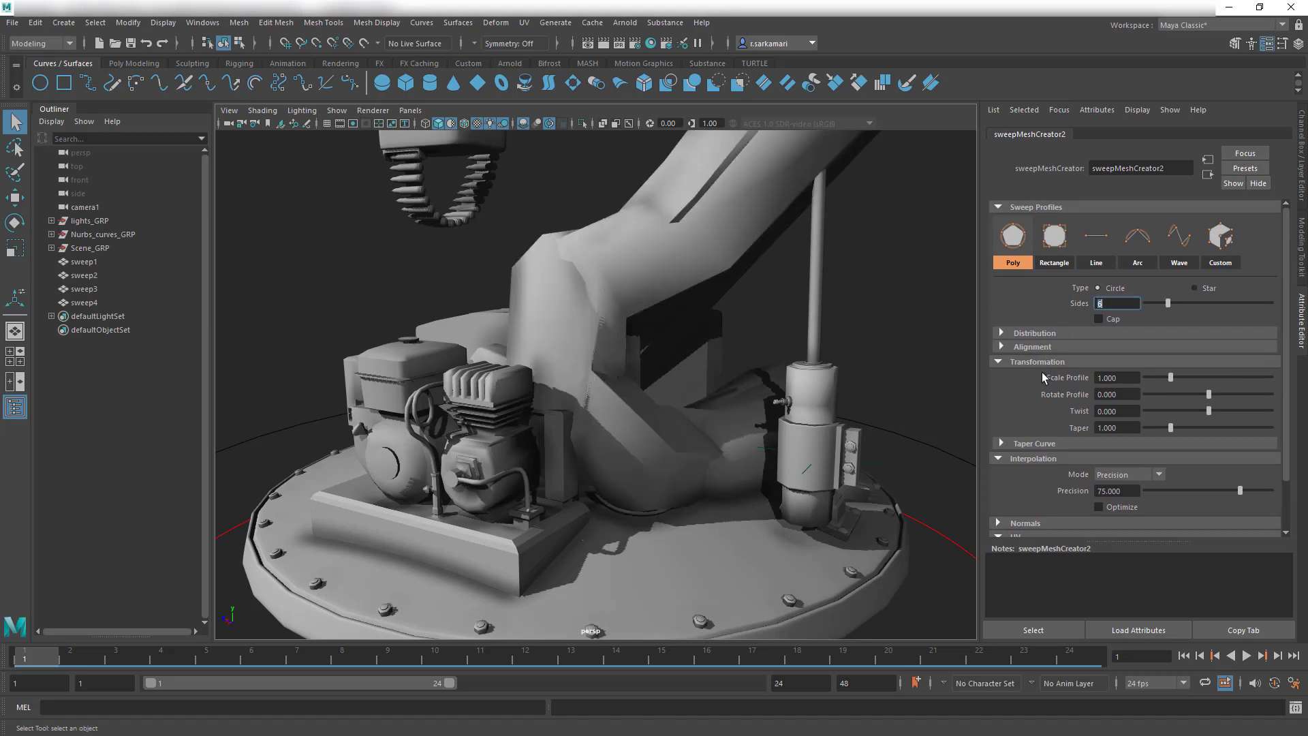
# Step: Set the new cables' profile scale to 0.035 and precision to 98
pyautogui.click(1129, 378)
pyautogui.write('0.035')
pyautogui.press('Return')
pyautogui.click(1137, 492)
pyautogui.moveTo(1138, 492); pyautogui.dragTo(1056, 492)
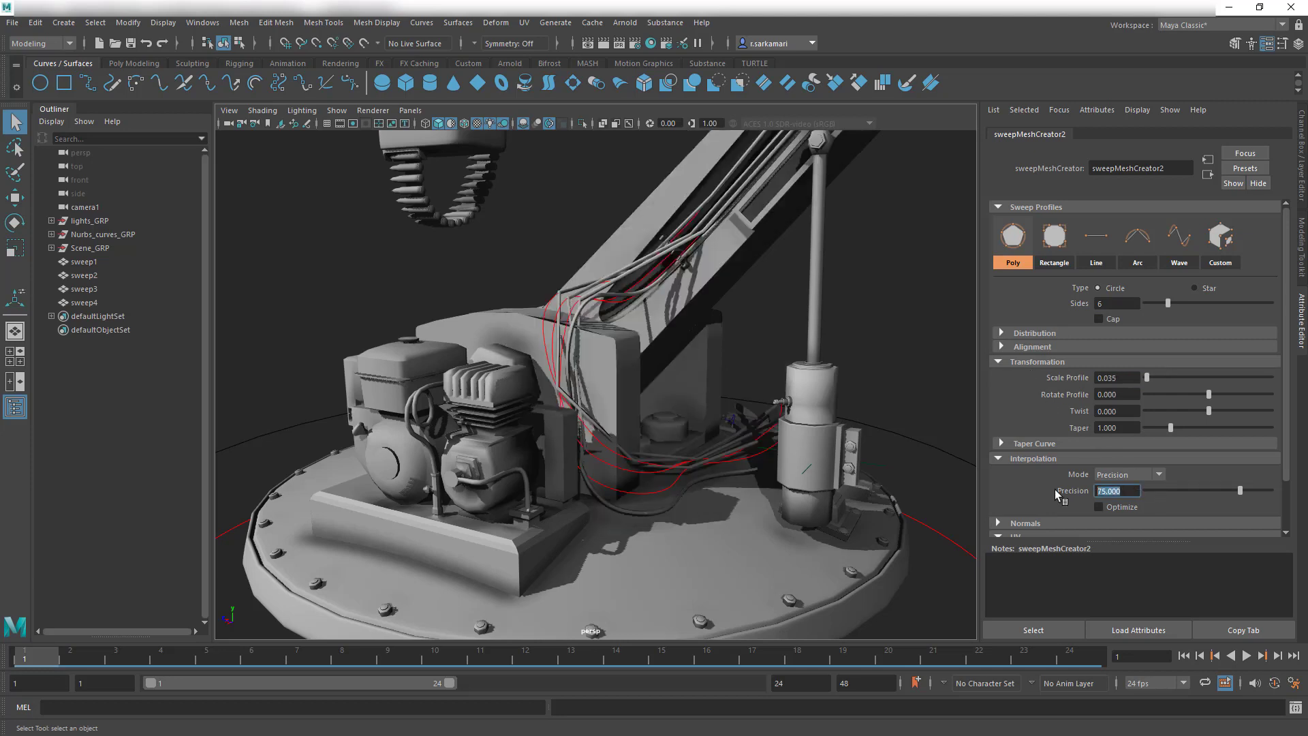
pyautogui.write('98')
pyautogui.press('Return')
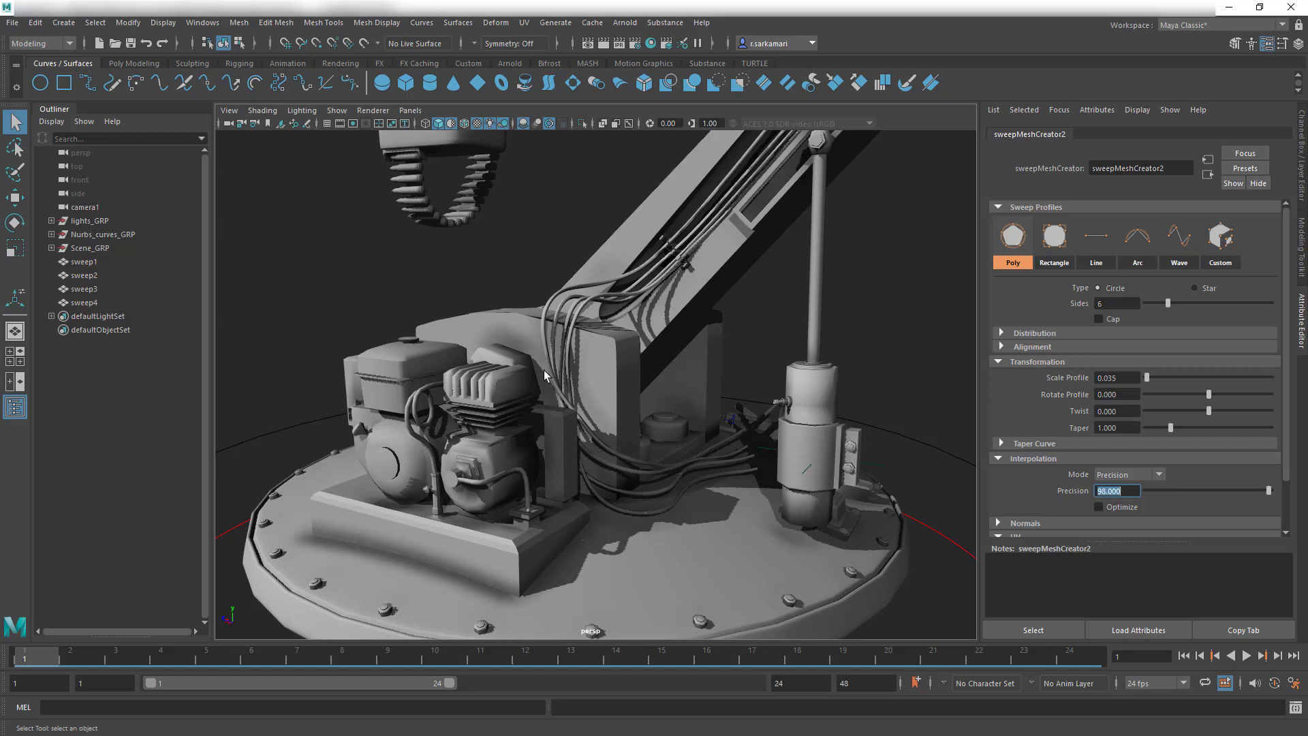
pyautogui.keyDown('alt'); pyautogui.moveTo(544, 370); pyautogui.dragTo(504, 377); pyautogui.keyUp('alt')
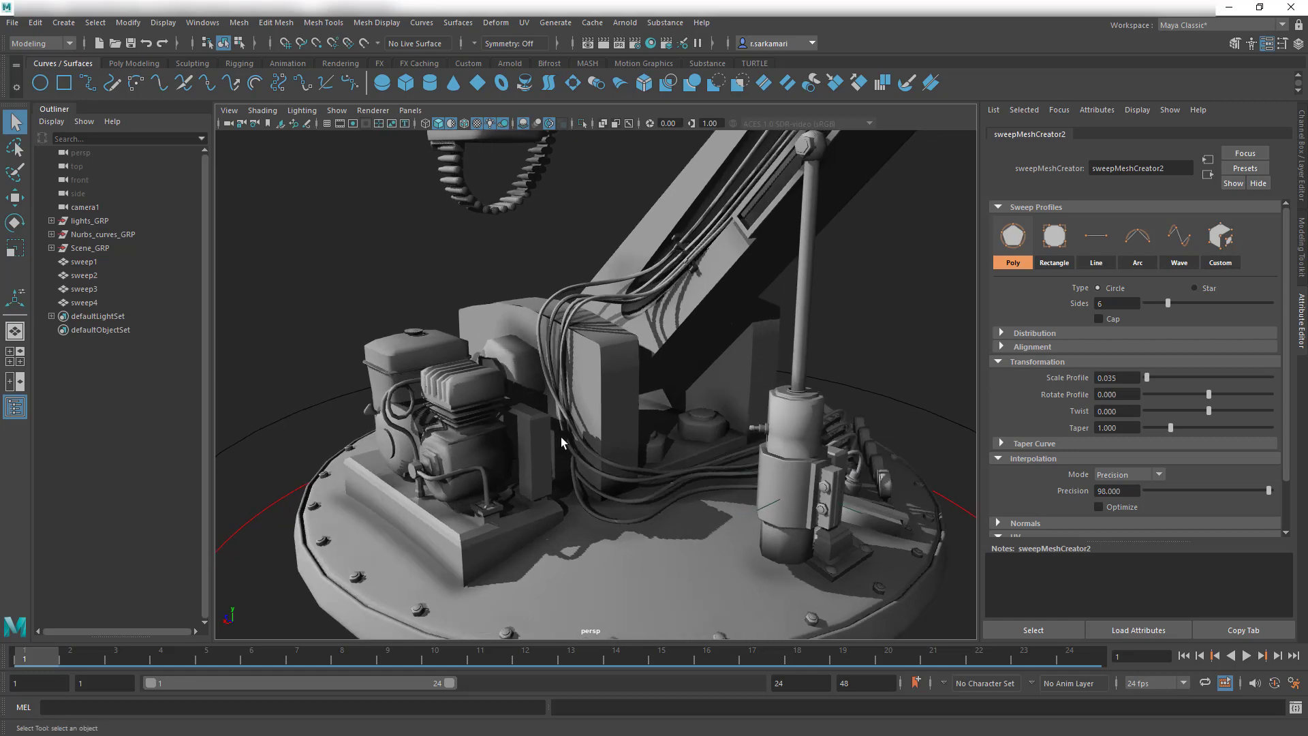
pyautogui.keyDown('alt'); pyautogui.moveTo(648, 455); pyautogui.dragTo(674, 496); pyautogui.keyUp('alt')
# Step: Sweep a mesh along the short base-fitting curve, scale its profile to 0.247, and disable shadows
pyautogui.click(785, 409)
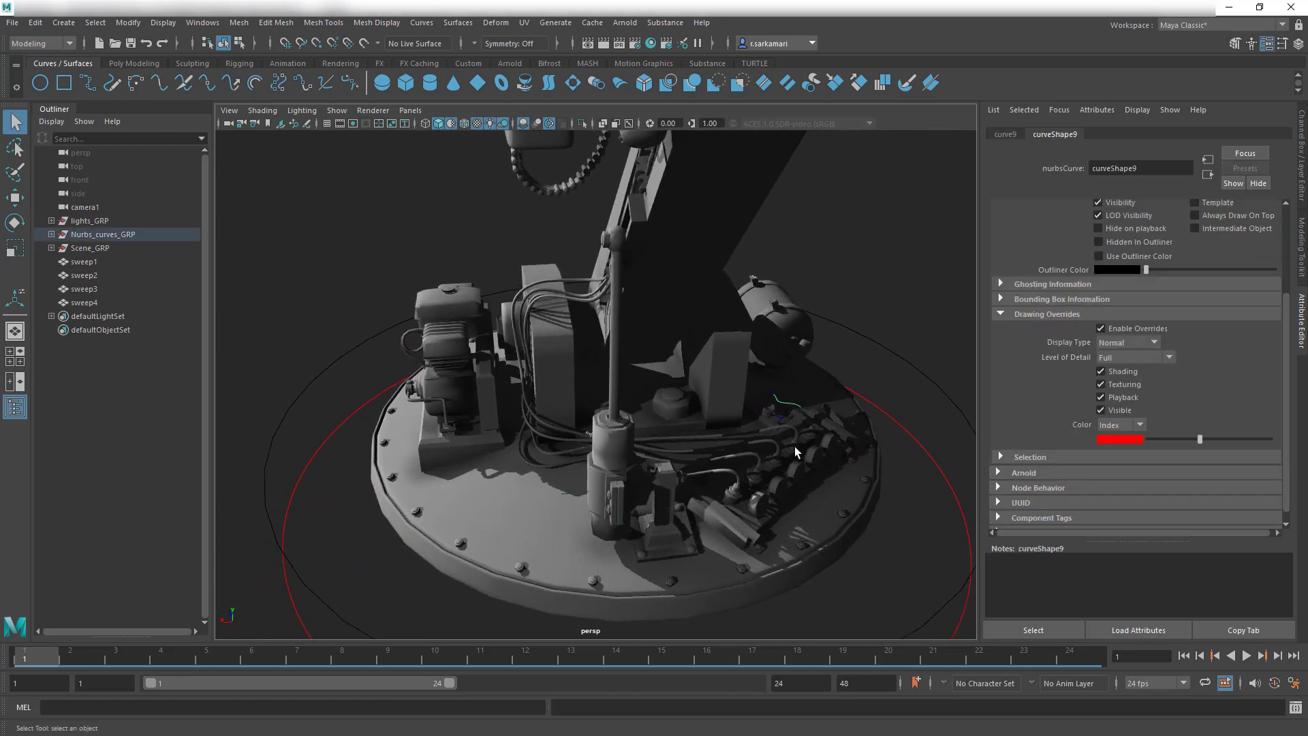
pyautogui.press('f')
pyautogui.keyDown('alt'); pyautogui.moveTo(795, 446); pyautogui.dragTo(318, 462); pyautogui.keyUp('alt')
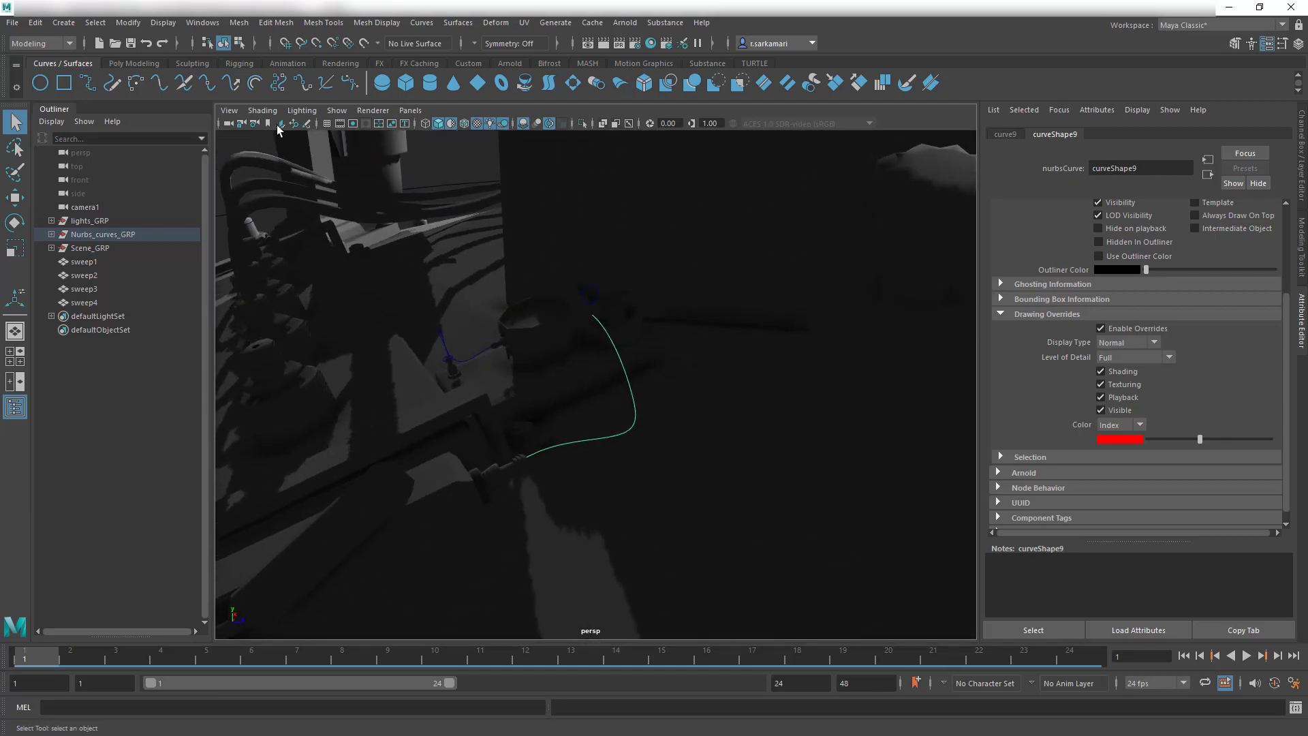
pyautogui.click(63, 23)
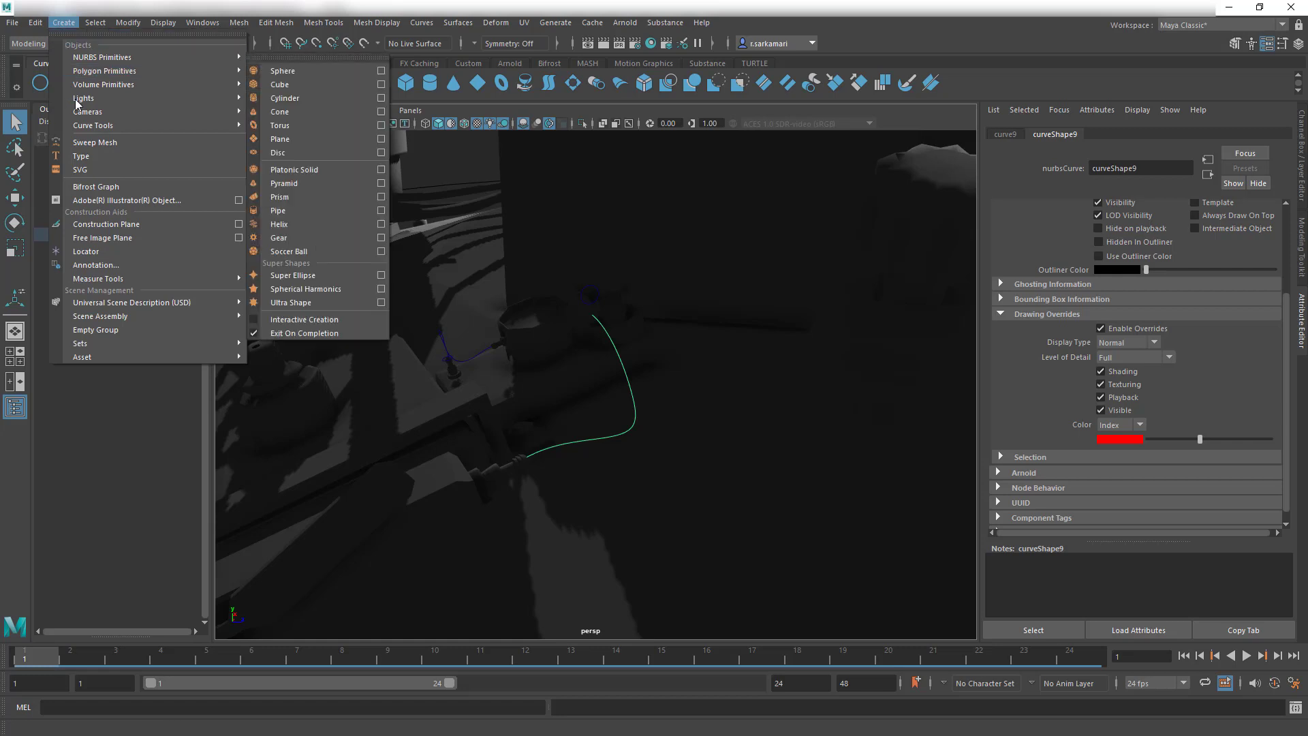
pyautogui.click(93, 144)
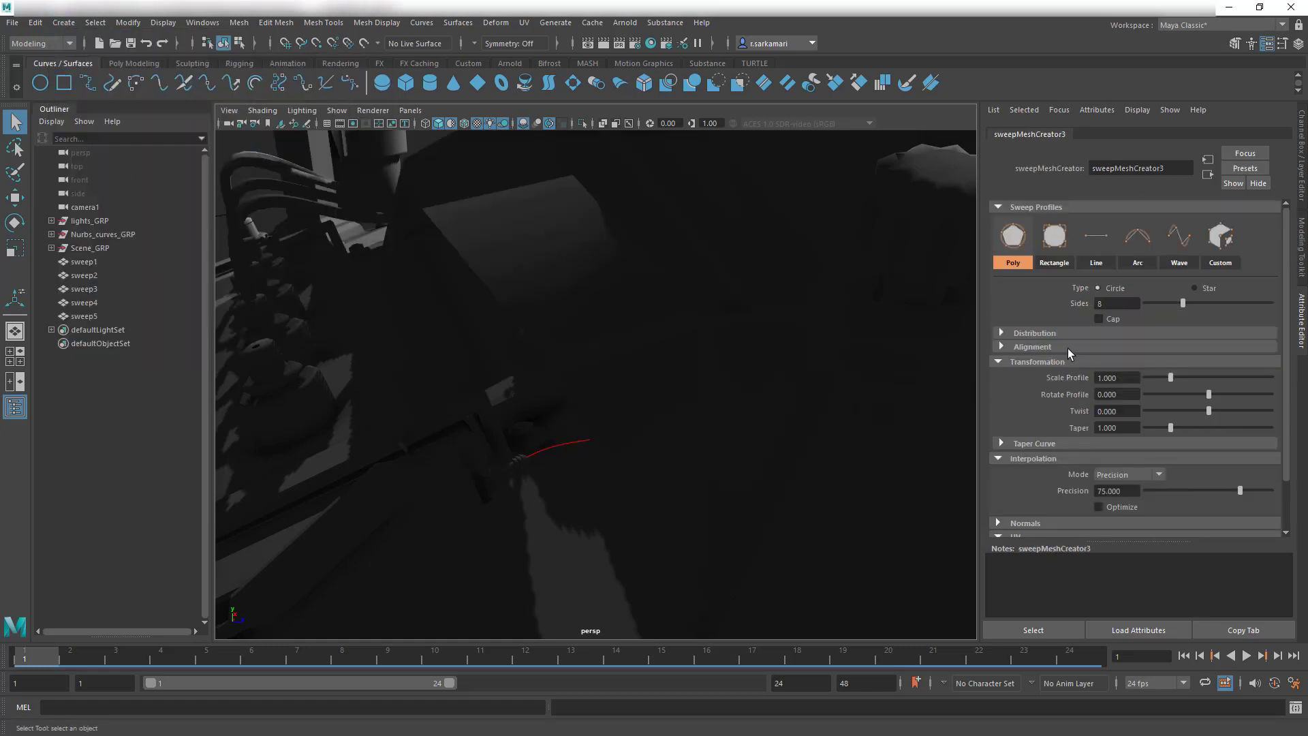
pyautogui.moveTo(1174, 373); pyautogui.dragTo(1155, 378)
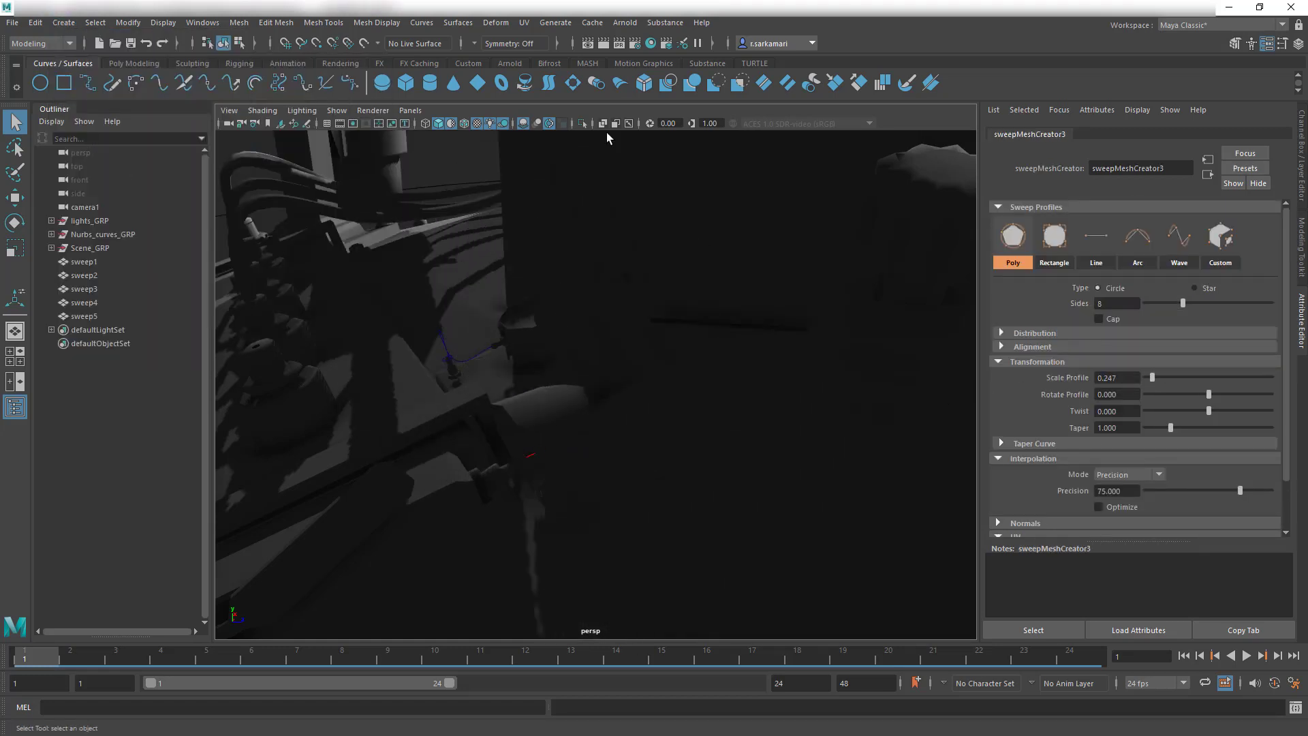
pyautogui.click(503, 124)
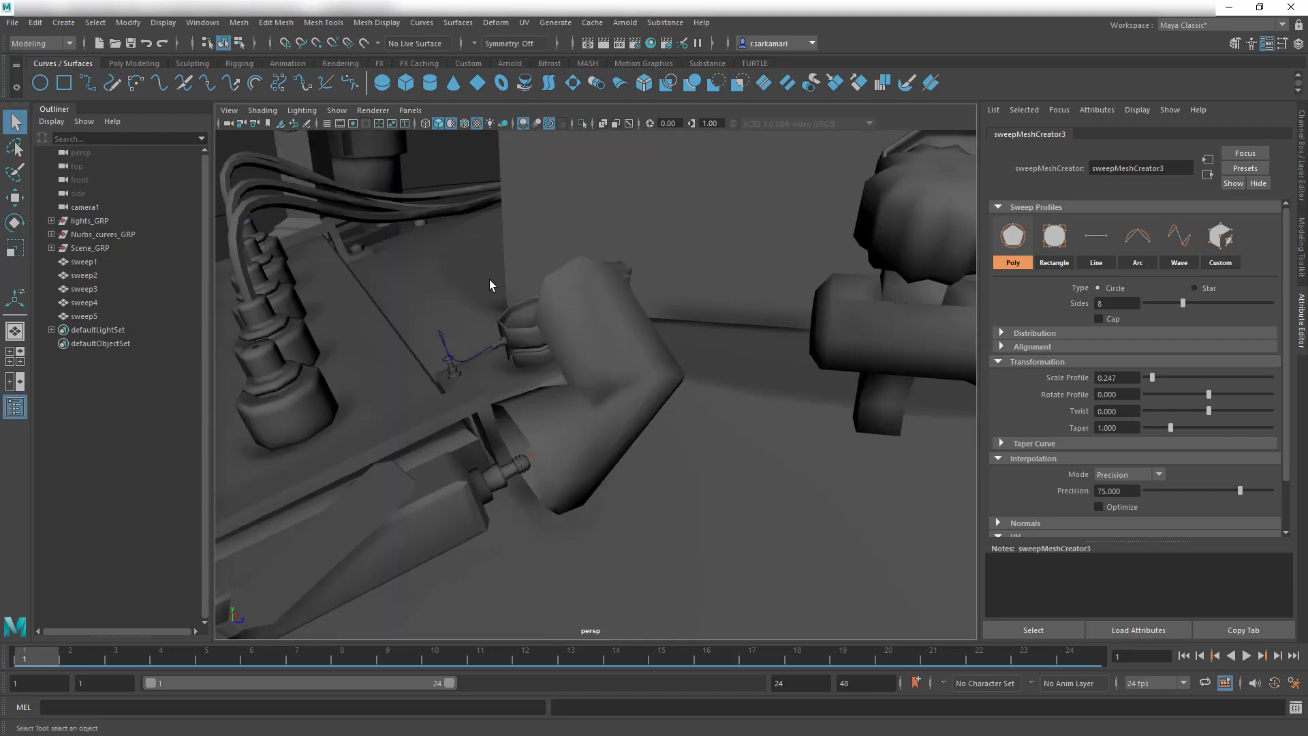
# Step: Thin the sweep5 profile, raise its precision to about 98.352, and enable Optimize
pyautogui.keyDown('alt'); pyautogui.moveTo(504, 320); pyautogui.dragTo(569, 394); pyautogui.keyUp('alt')
pyautogui.click(570, 394)
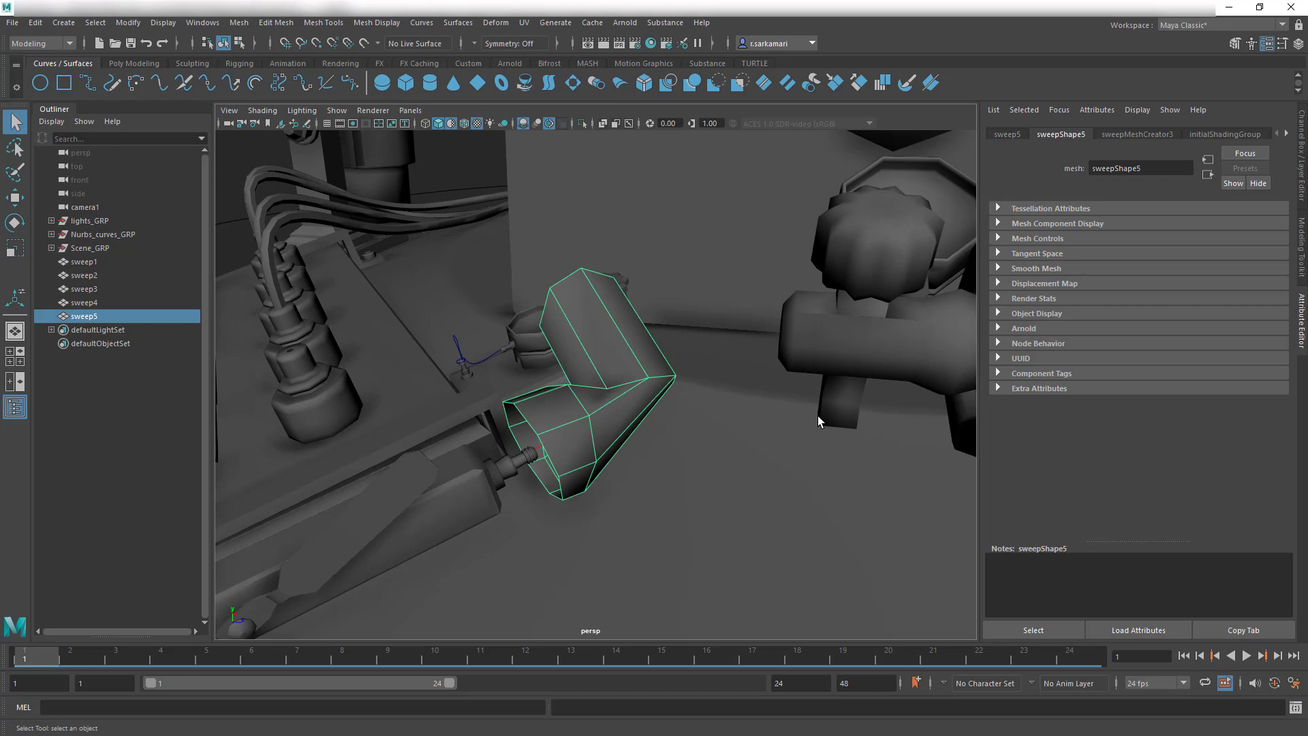
pyautogui.click(1164, 135)
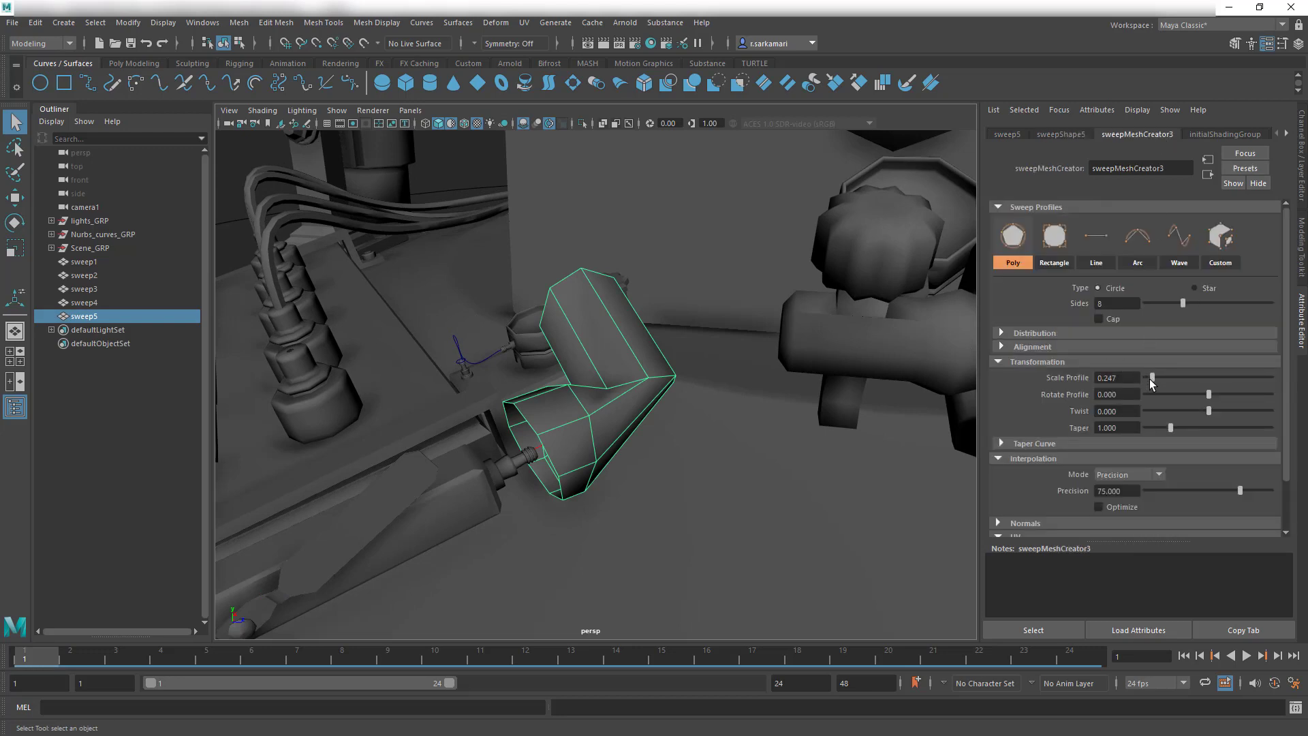
pyautogui.moveTo(1153, 378); pyautogui.dragTo(1149, 378)
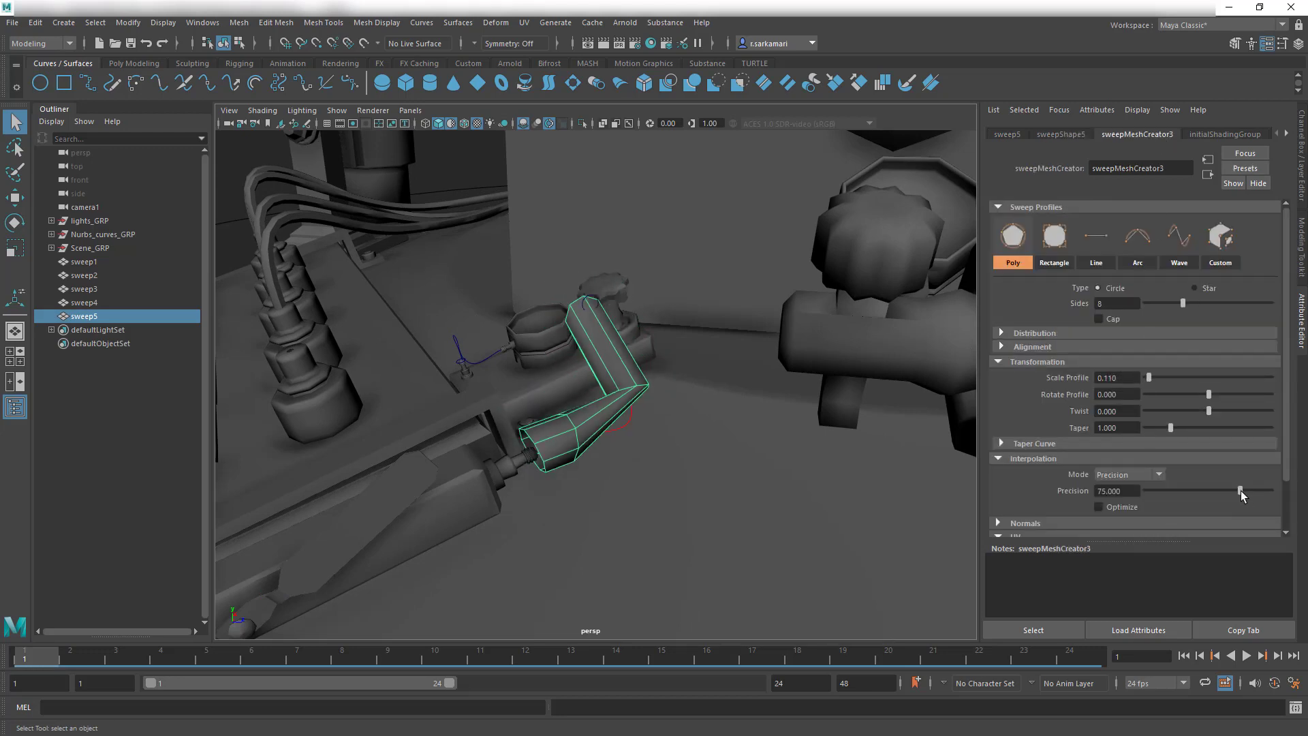
pyautogui.moveTo(1241, 491); pyautogui.dragTo(1269, 491)
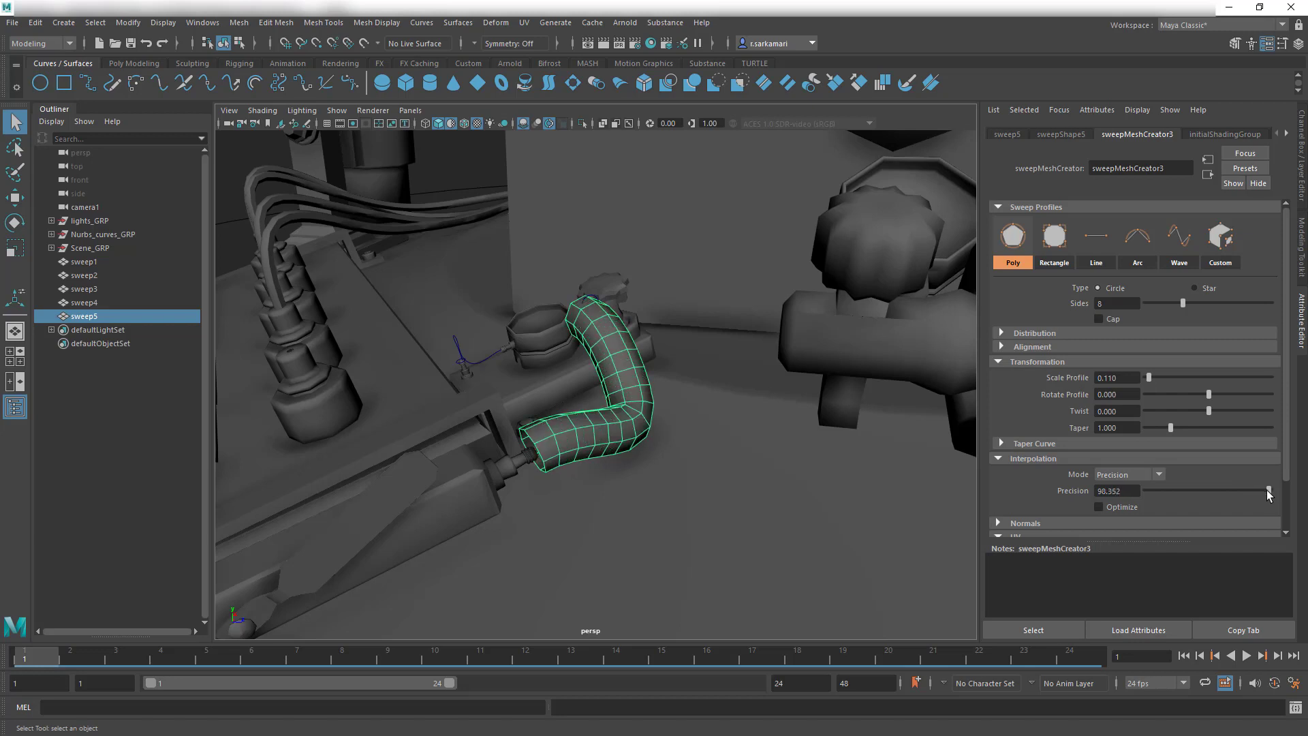
pyautogui.click(1135, 508)
# Step: Set the sweep5 profile scale to 0.030 and expand the Distribution section
pyautogui.doubleClick(1107, 378)
pyautogui.write('03')
pyautogui.press('Return')
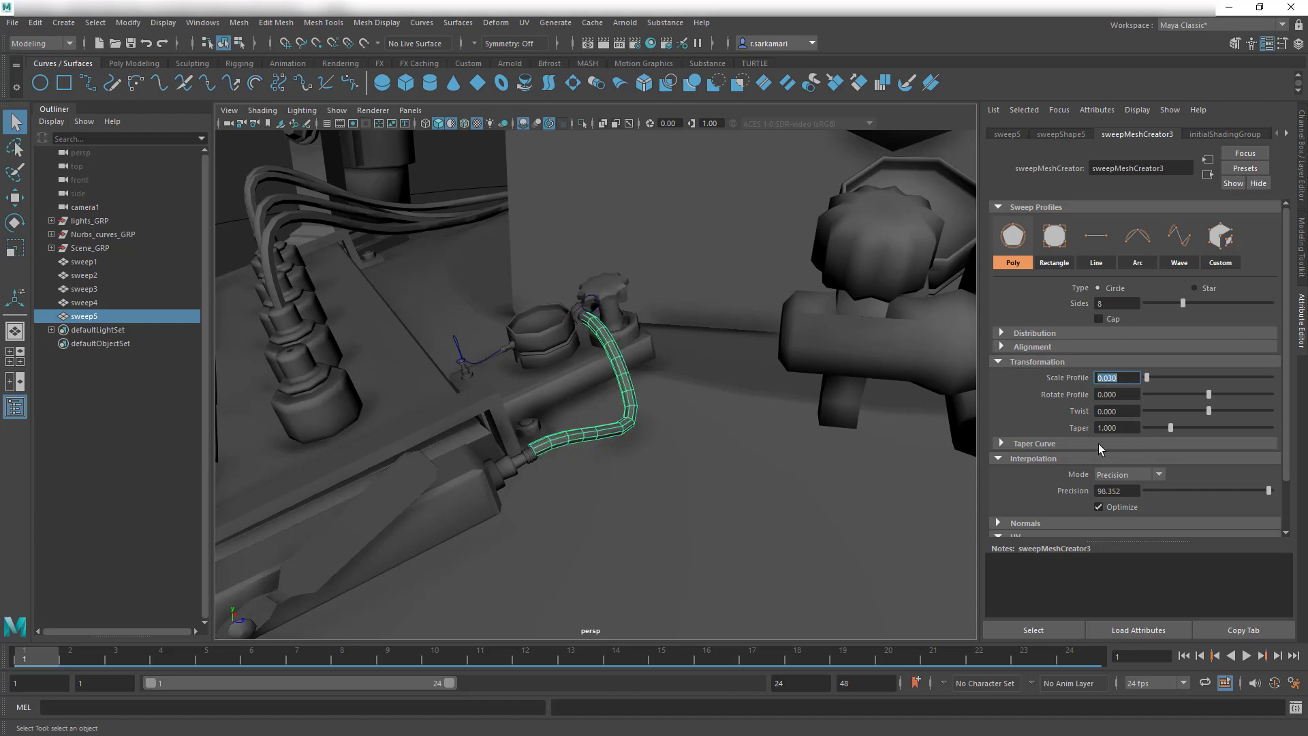
pyautogui.click(1032, 333)
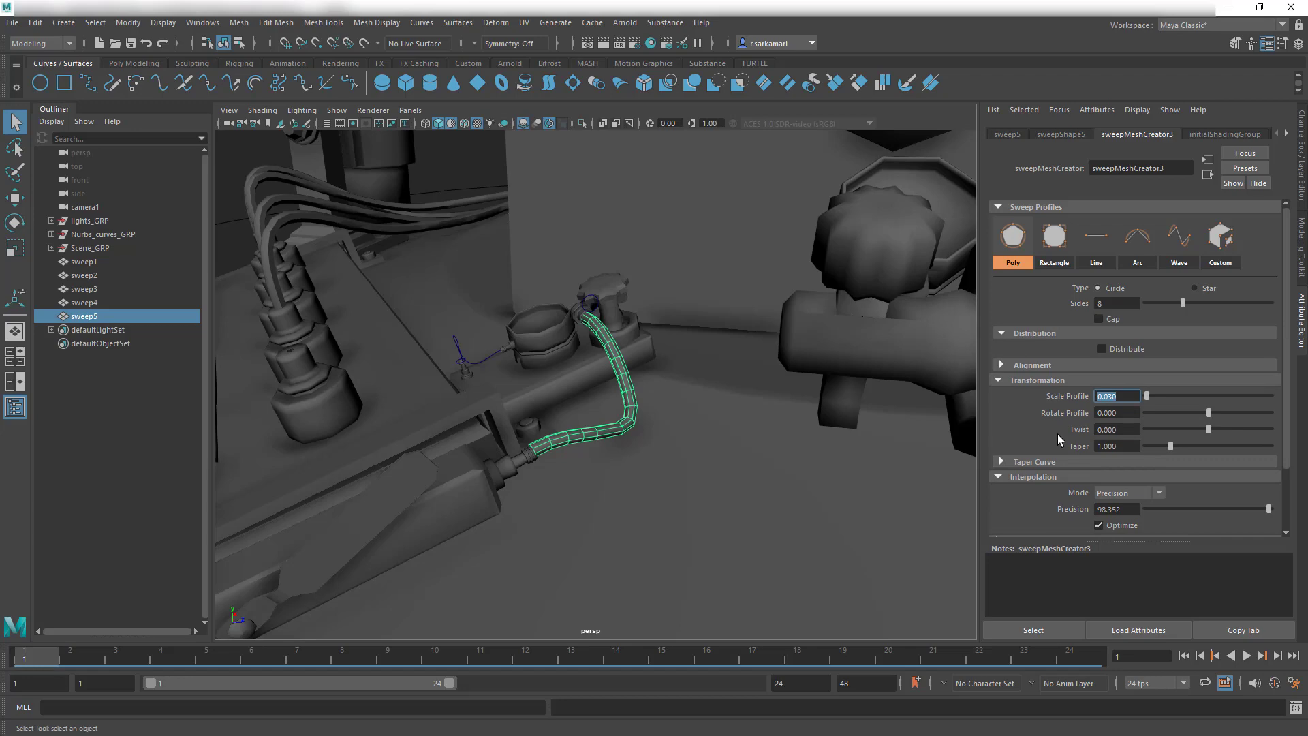
# Step: Enable Distribute on the hose sweep and set its profile scale to 0.010
pyautogui.click(1119, 347)
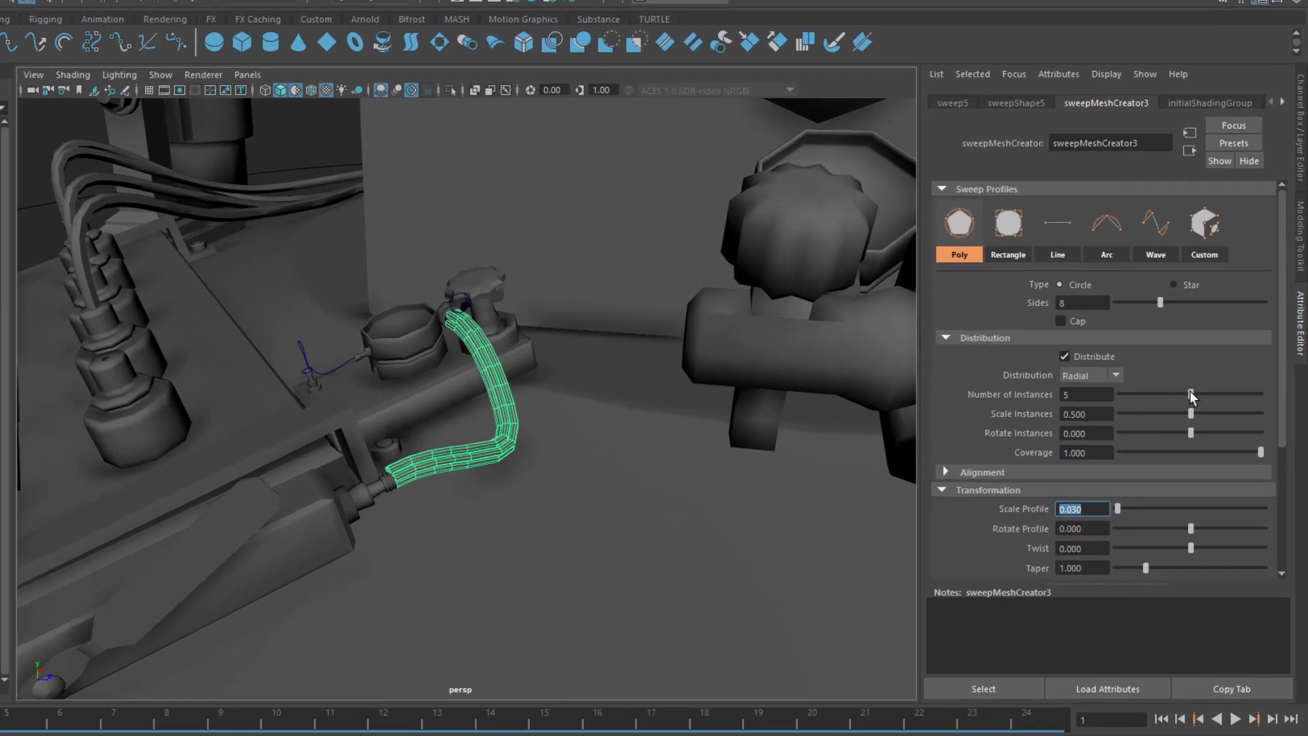
pyautogui.moveTo(1071, 509); pyautogui.dragTo(1121, 523)
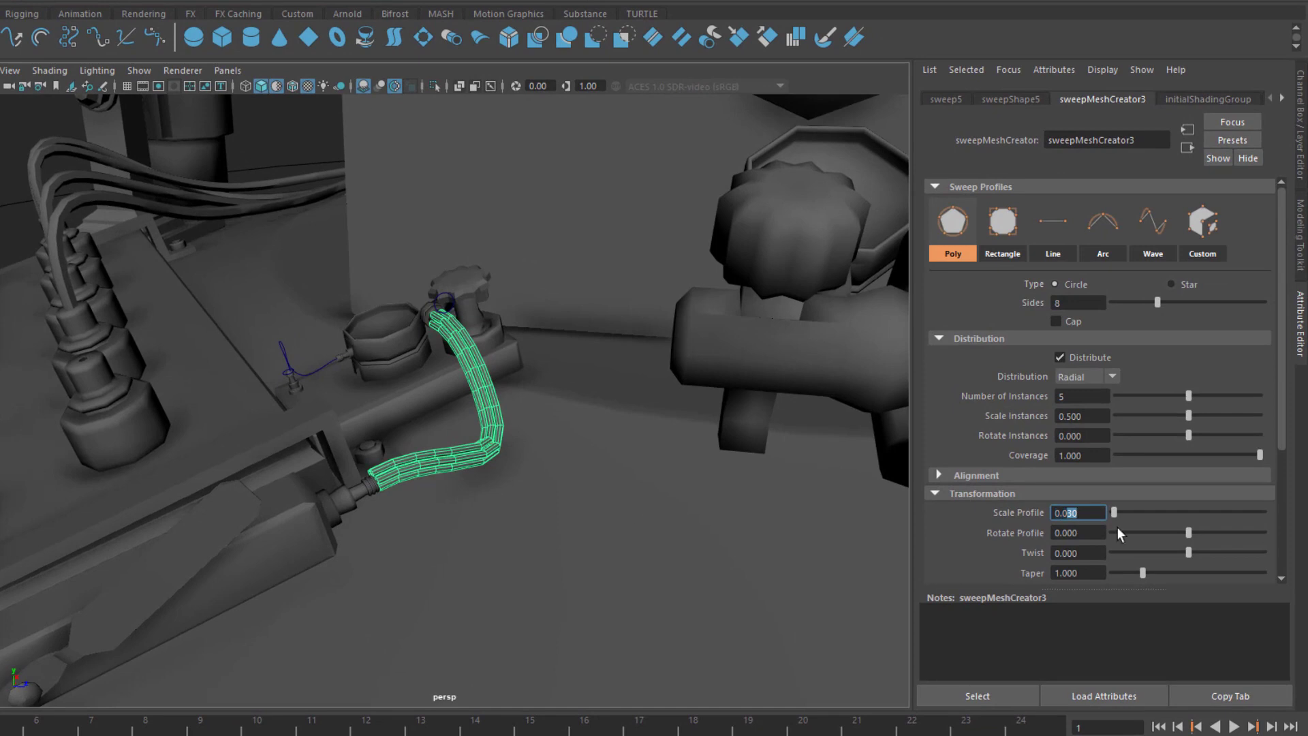
pyautogui.write('10')
pyautogui.press('Return')
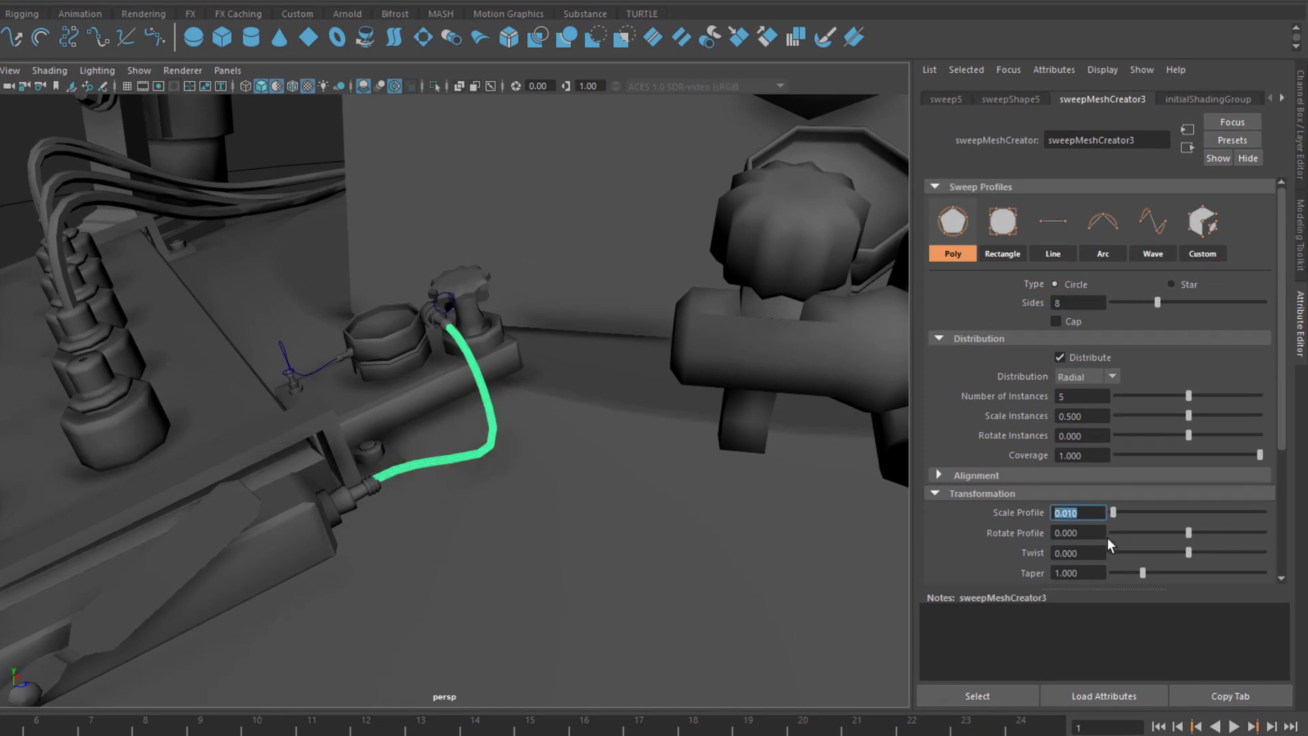
pyautogui.press('f')
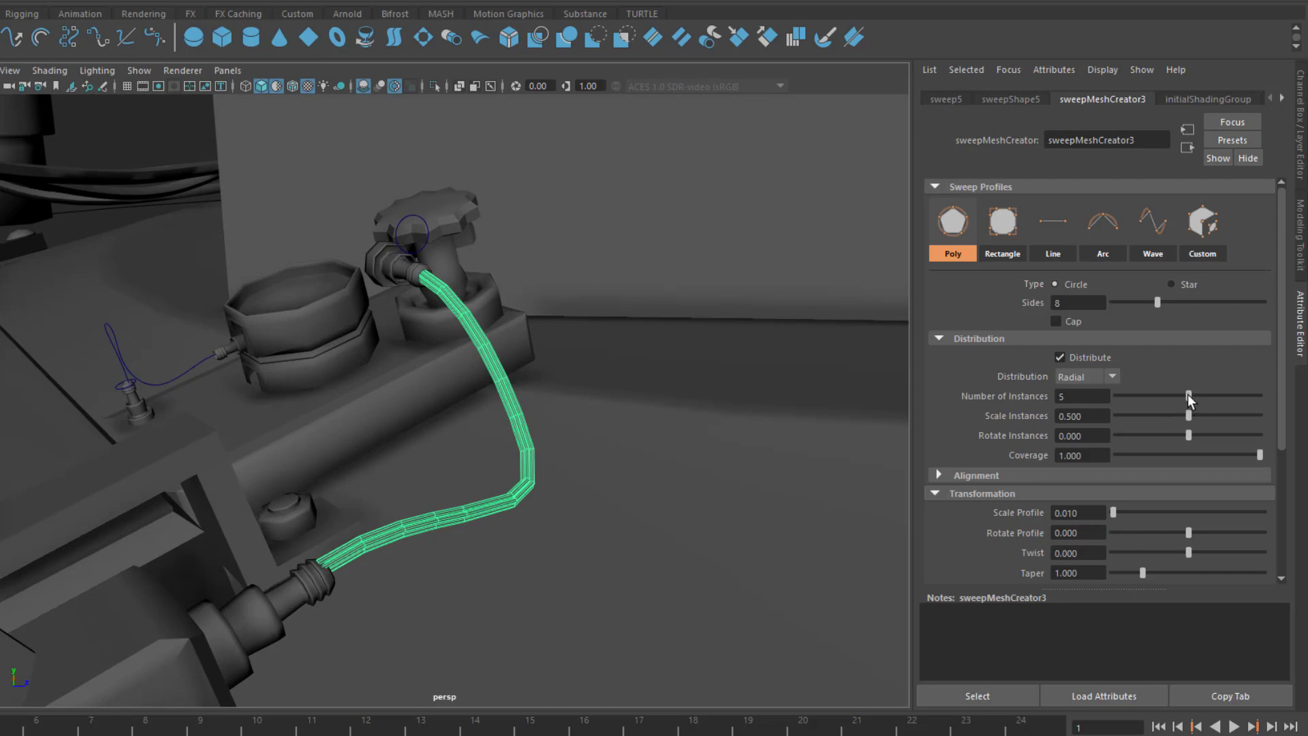
# Step: Set the distribution to 3 instances with Coverage at 1.000
pyautogui.moveTo(1195, 394); pyautogui.dragTo(1154, 401)
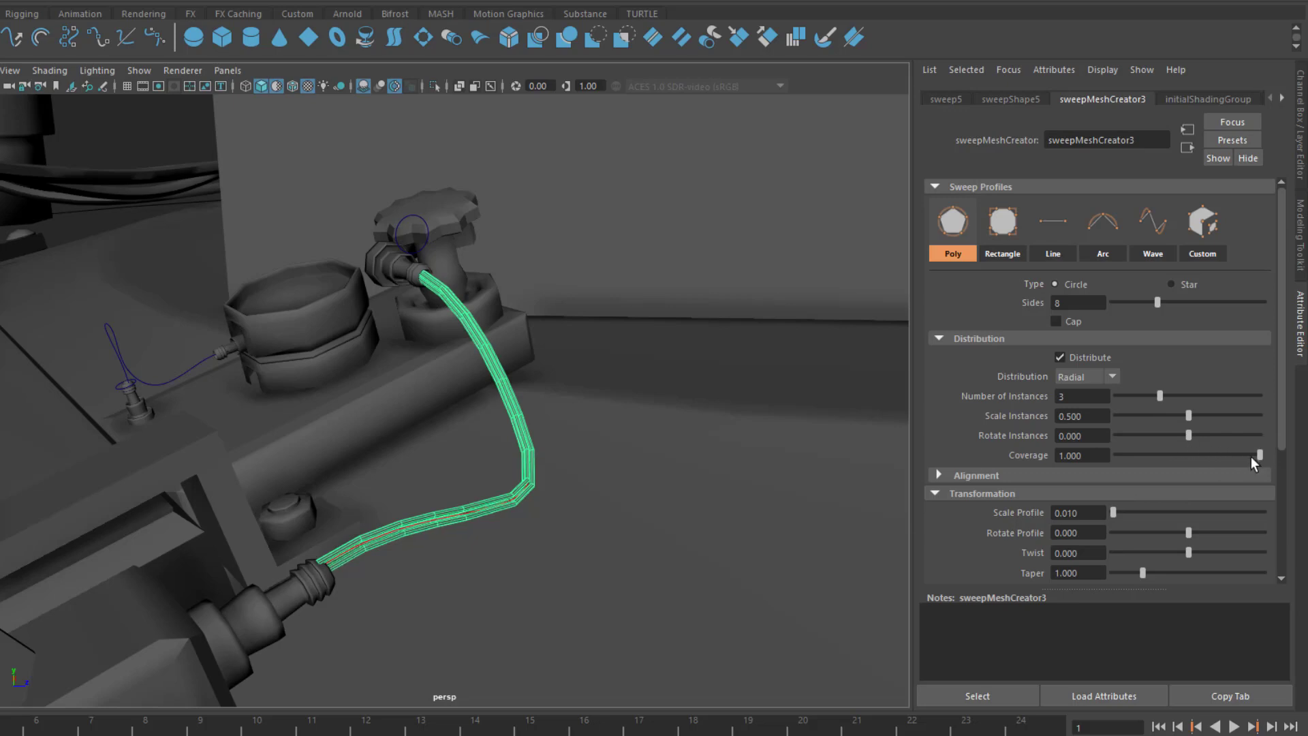
pyautogui.moveTo(1251, 456); pyautogui.dragTo(1204, 455)
pyautogui.scroll(5, 626, 424)
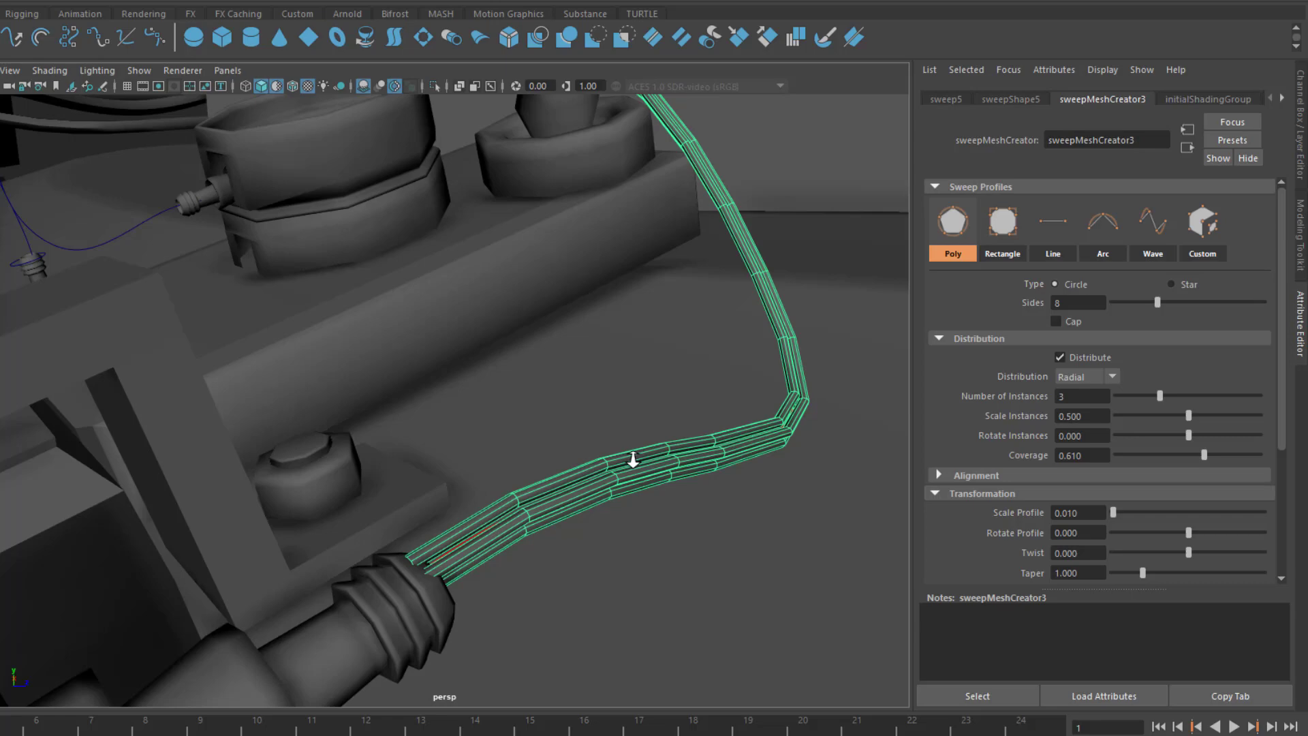
pyautogui.keyDown('alt'); pyautogui.moveTo(633, 461); pyautogui.dragTo(620, 476, button='right'); pyautogui.keyUp('alt')
pyautogui.moveTo(619, 476)
pyautogui.keyDown('alt'); pyautogui.mouseDown()
pyautogui.moveTo(579, 473)
pyautogui.moveTo(656, 462)
pyautogui.moveTo(610, 469)
pyautogui.mouseUp(); pyautogui.keyUp('alt')
pyautogui.moveTo(1202, 455); pyautogui.dragTo(1273, 467)
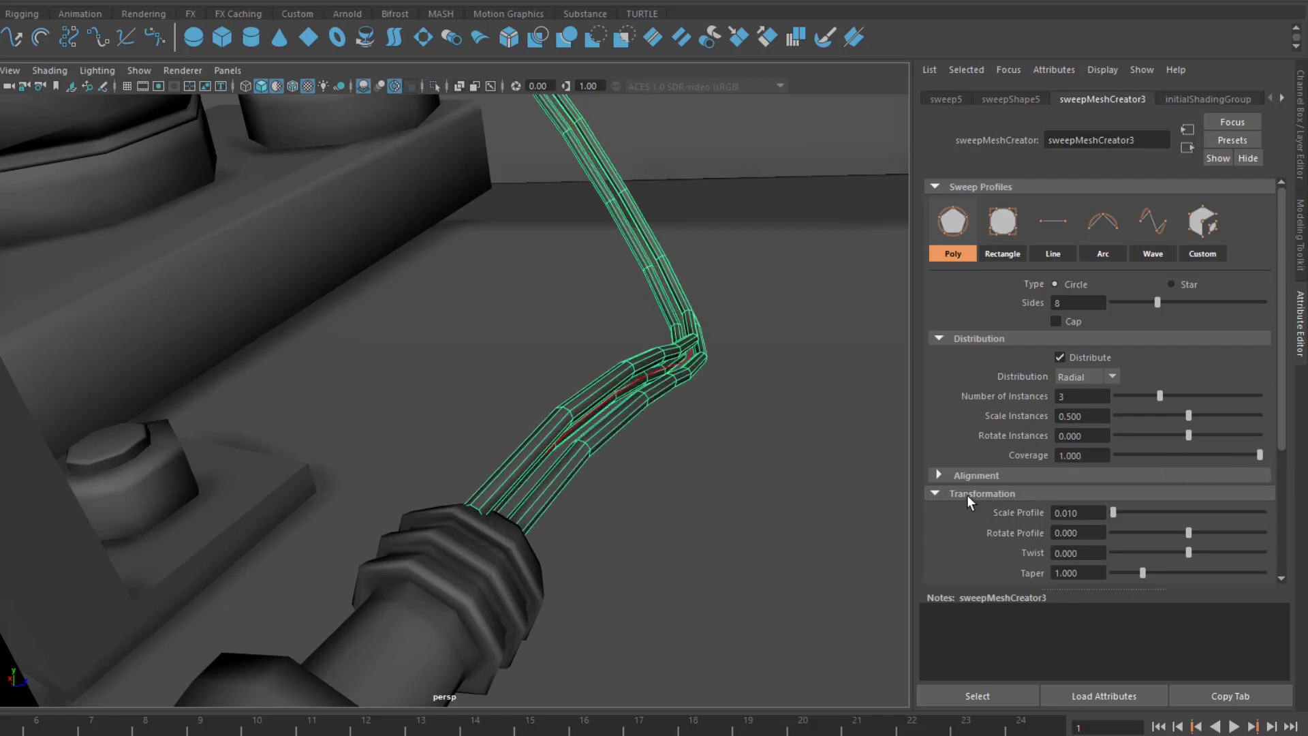
# Step: Set the strands' twist to 2, precision to 100 and profile sides to 10
pyautogui.moveTo(1281, 438); pyautogui.dragTo(1281, 507)
pyautogui.moveTo(1184, 452); pyautogui.dragTo(1302, 470)
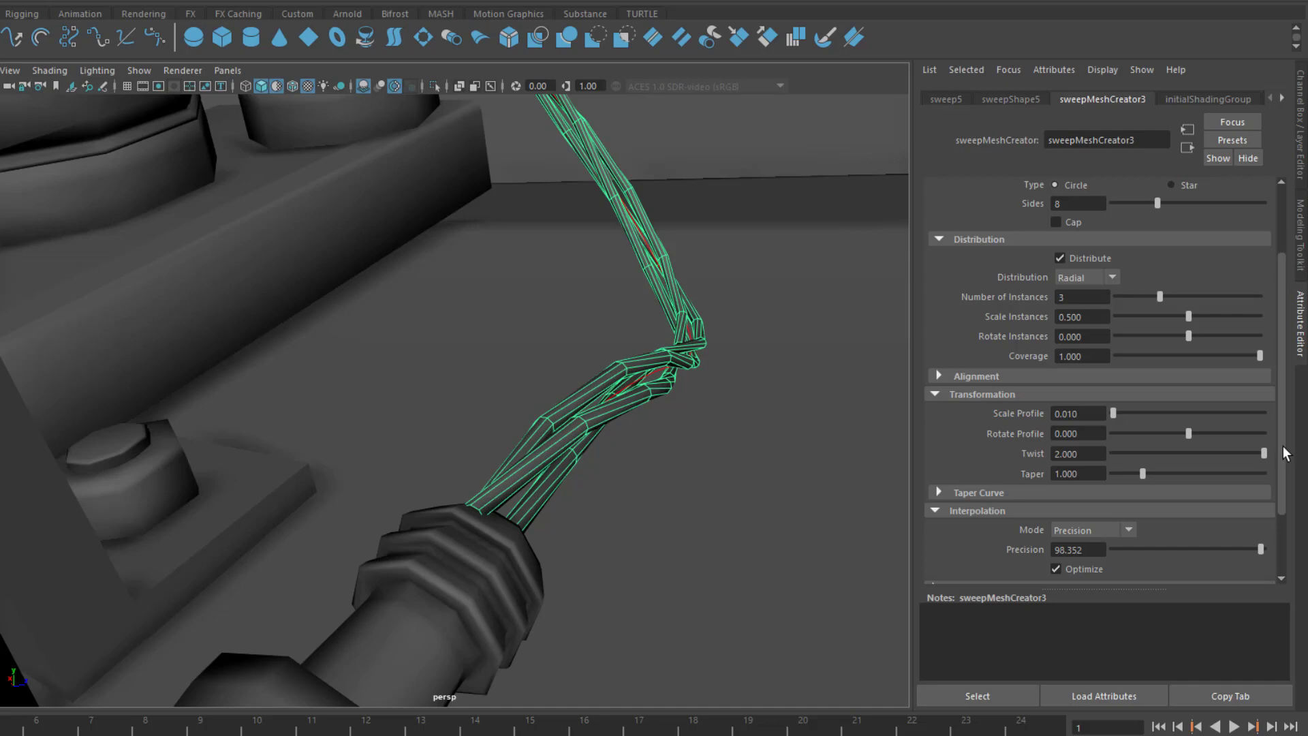
pyautogui.moveTo(1260, 550); pyautogui.dragTo(1267, 550)
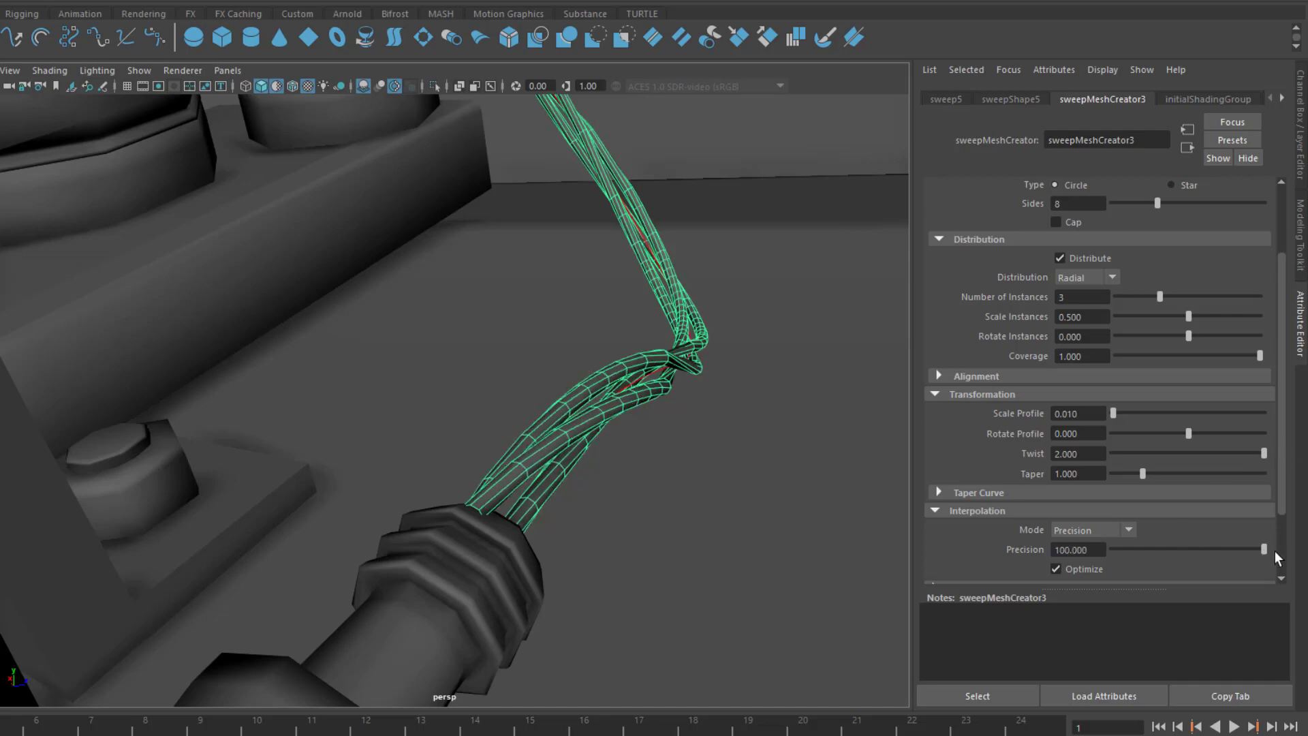
pyautogui.scroll(3, 1172, 377)
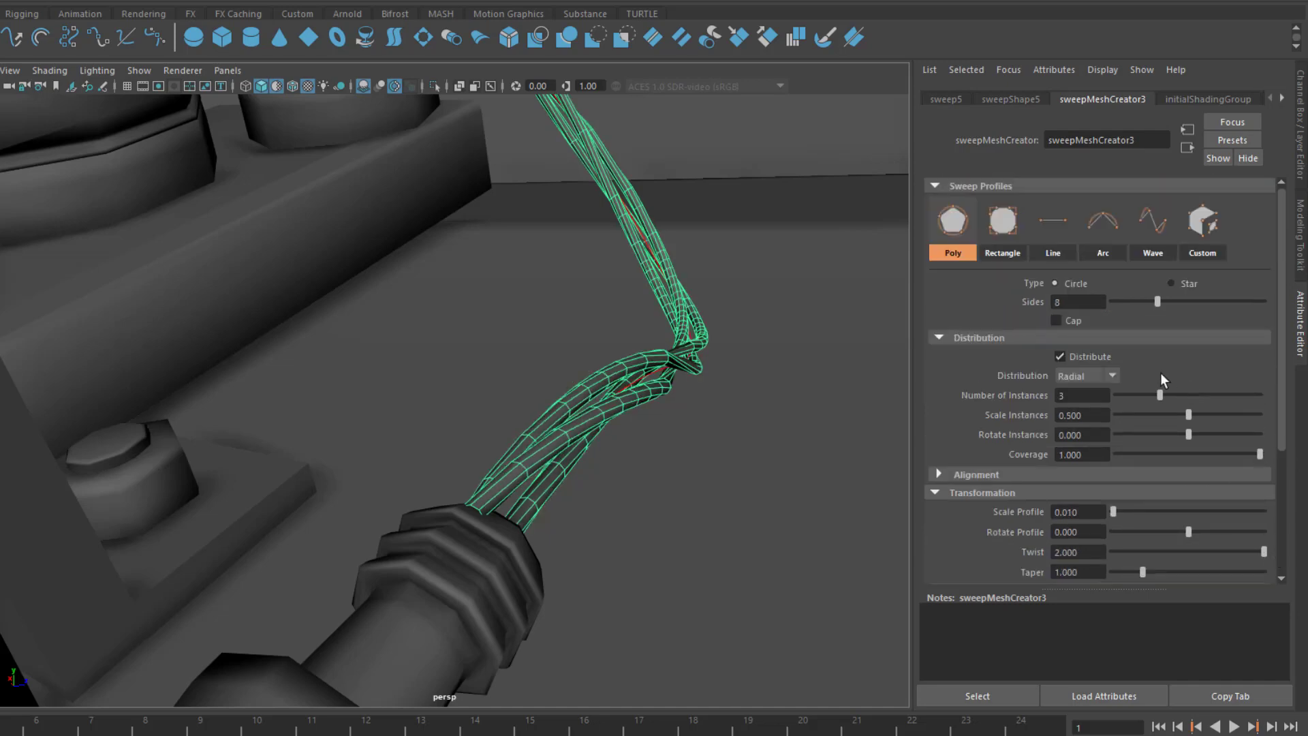
pyautogui.click(1083, 302)
pyautogui.write('10')
pyautogui.press('Return')
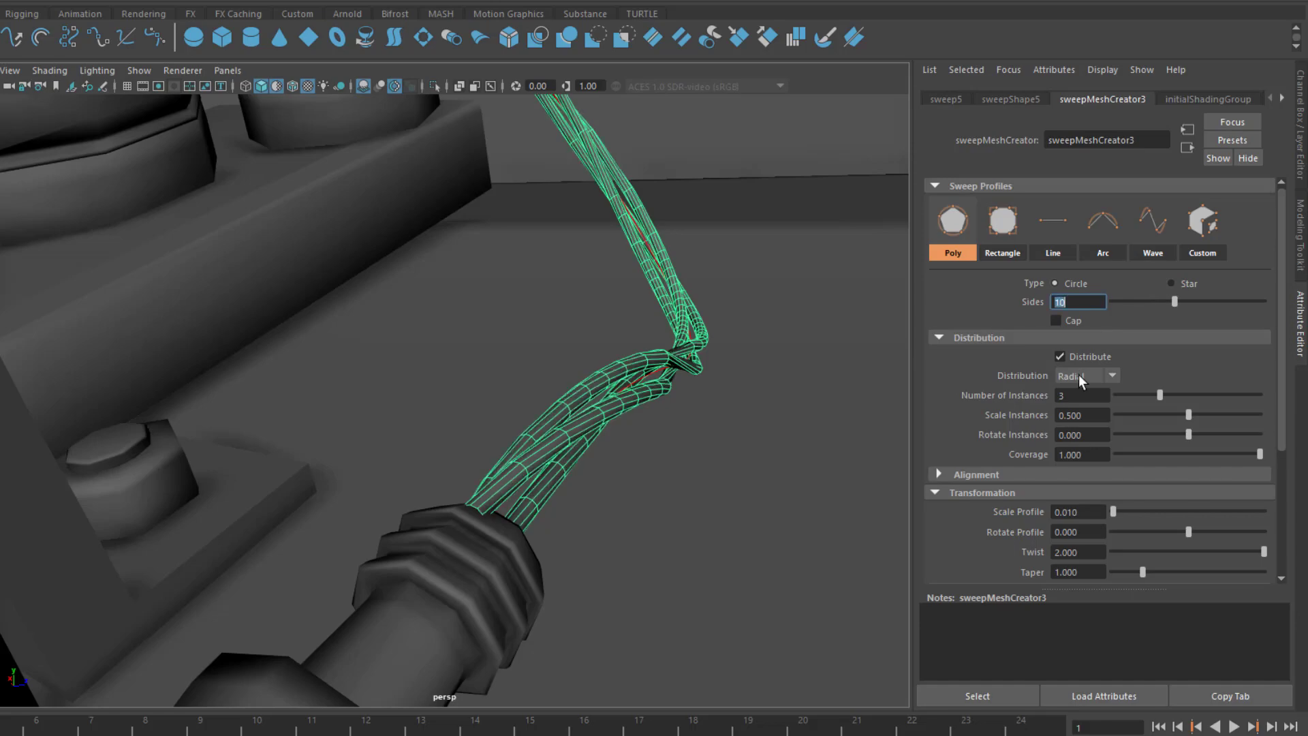
# Step: Turn off Optimize for denser strands and adjust their coverage along the curve
pyautogui.keyDown('alt'); pyautogui.moveTo(734, 438); pyautogui.dragTo(701, 435); pyautogui.keyUp('alt')
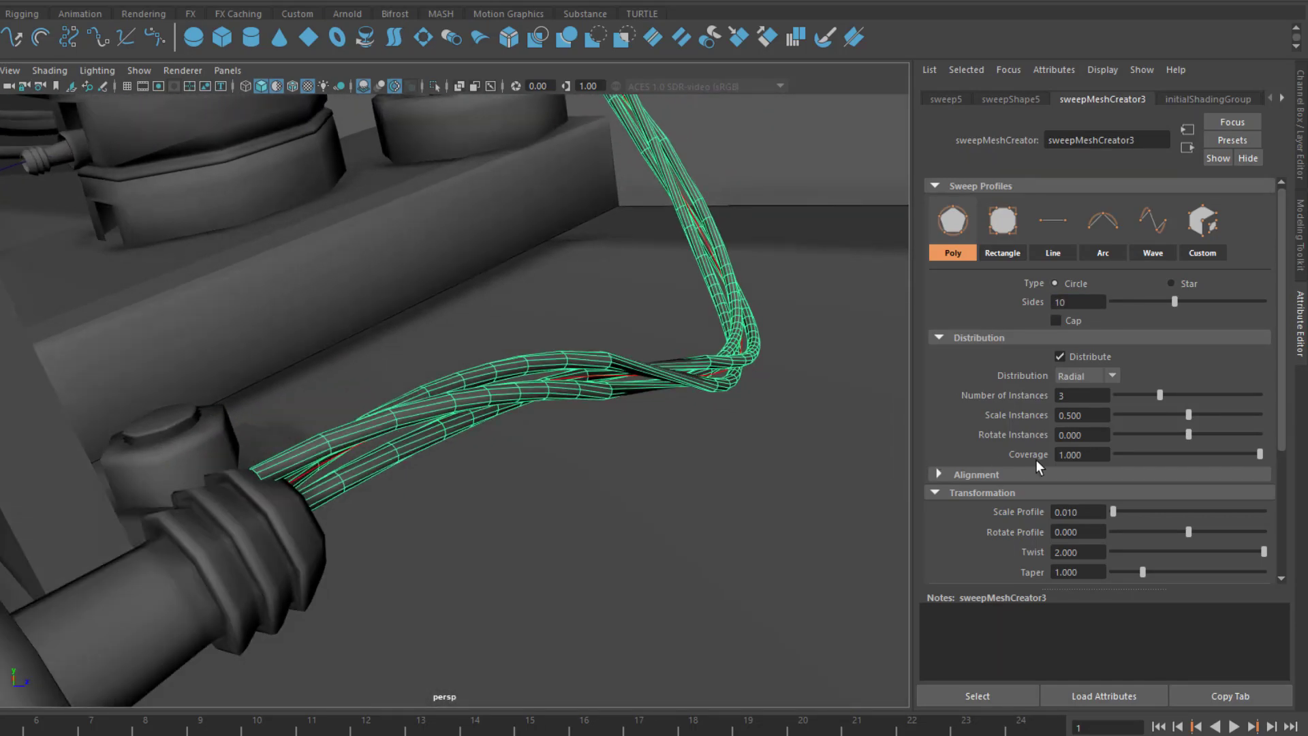
pyautogui.scroll(-5, 1036, 459)
pyautogui.click(1057, 520)
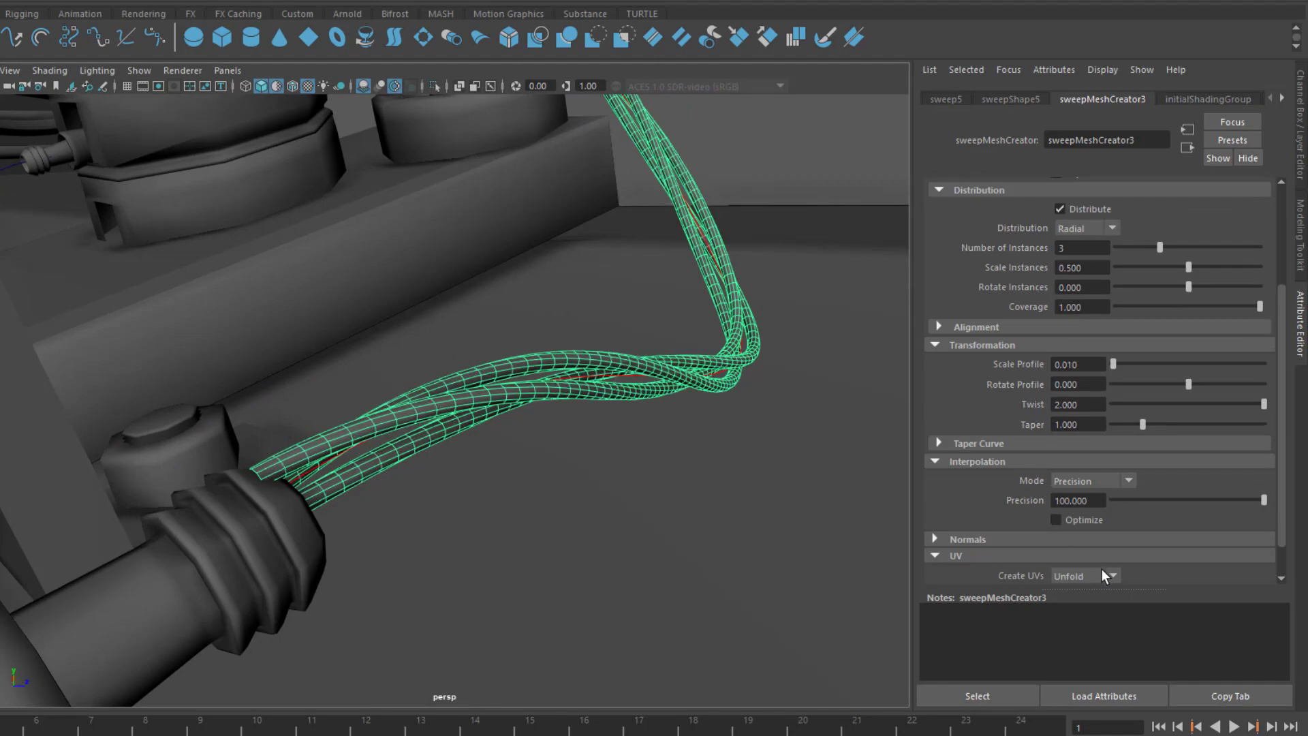
pyautogui.keyDown('alt'); pyautogui.moveTo(613, 477); pyautogui.dragTo(613, 526); pyautogui.keyUp('alt')
pyautogui.keyDown('alt'); pyautogui.moveTo(613, 526); pyautogui.dragTo(617, 526, button='middle'); pyautogui.keyUp('alt')
pyautogui.keyDown('alt'); pyautogui.moveTo(617, 525); pyautogui.dragTo(684, 528, button='right'); pyautogui.keyUp('alt')
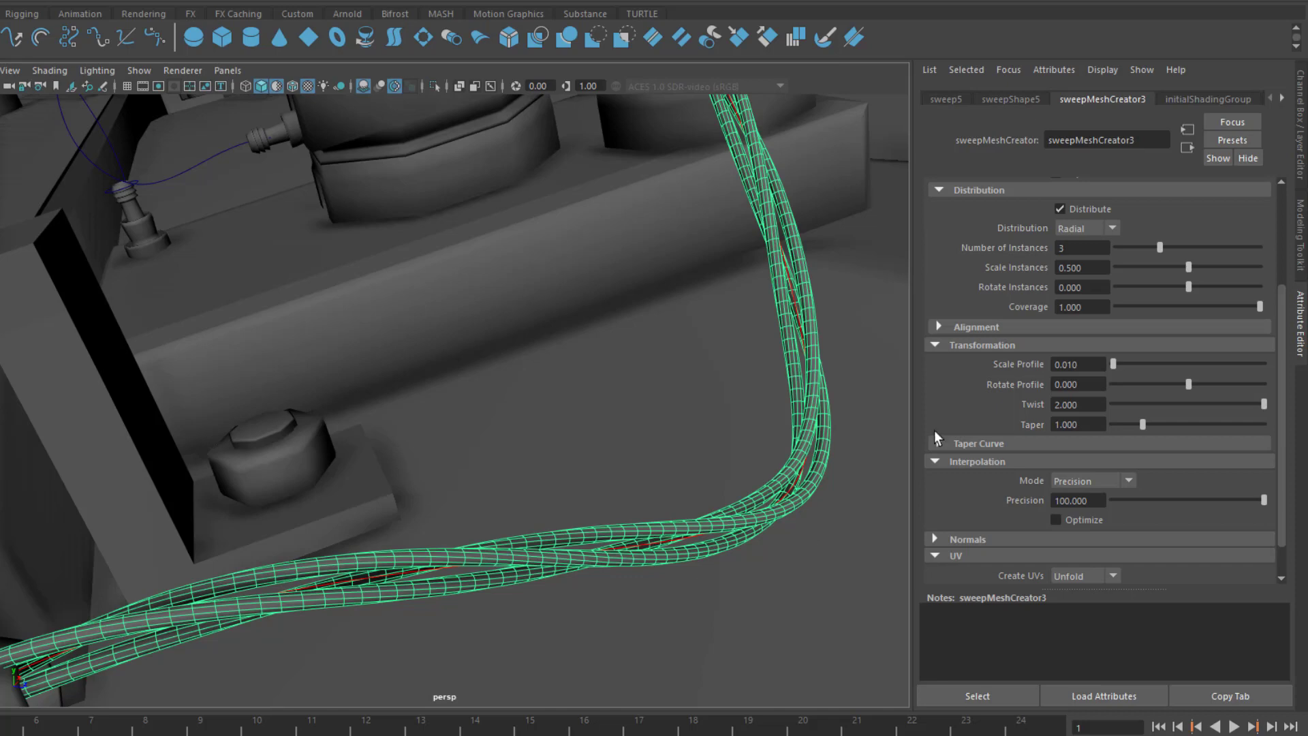
pyautogui.moveTo(1261, 308); pyautogui.dragTo(1267, 340)
# Step: Set the sweep5 twist to 5, ease it back to about 2.088, then frame the whole base
pyautogui.click(1089, 405)
pyautogui.write('5')
pyautogui.press('Return')
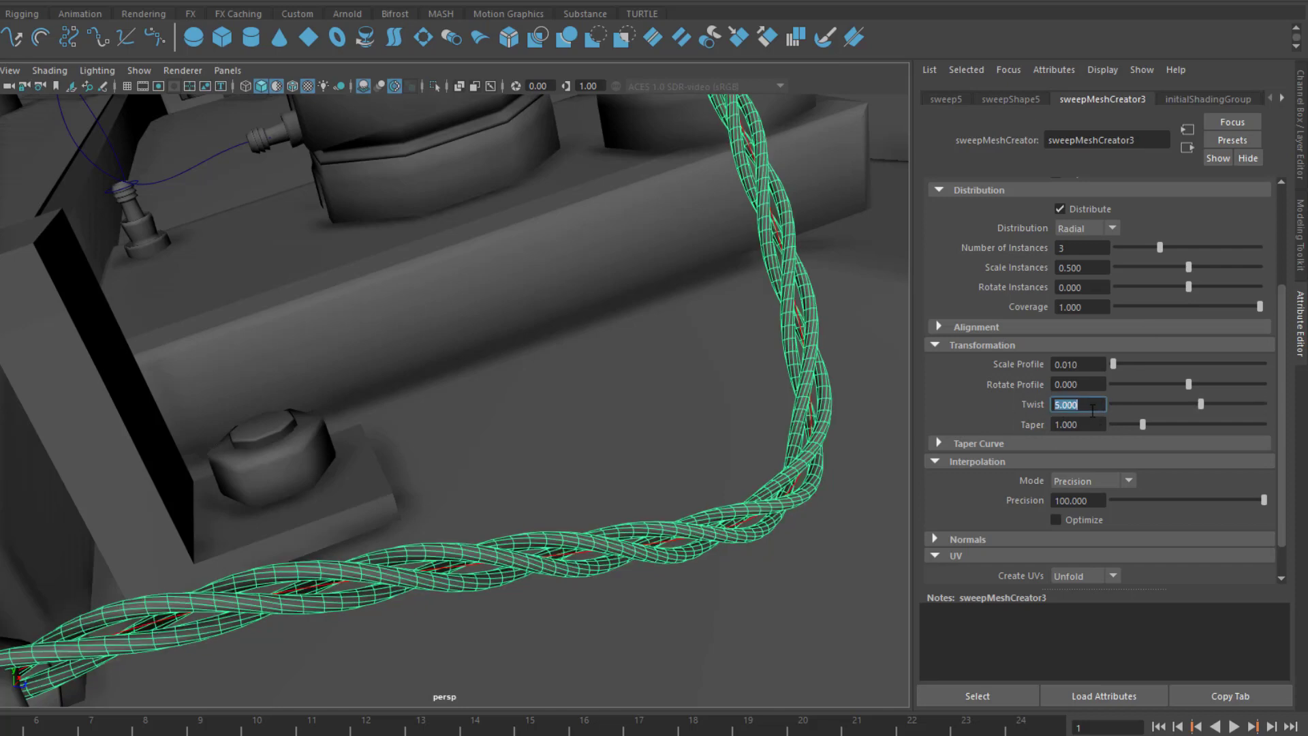
pyautogui.moveTo(1207, 406); pyautogui.dragTo(1162, 411)
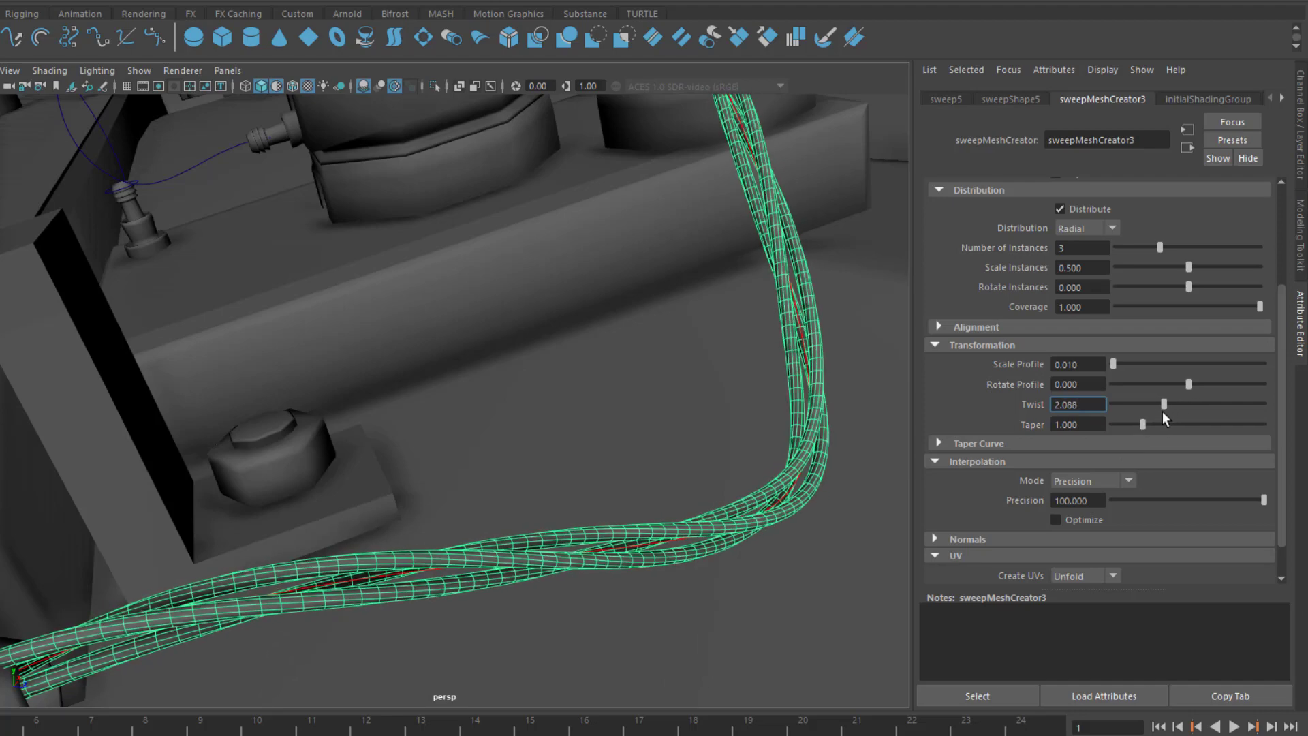
pyautogui.rightClick(1040, 404)
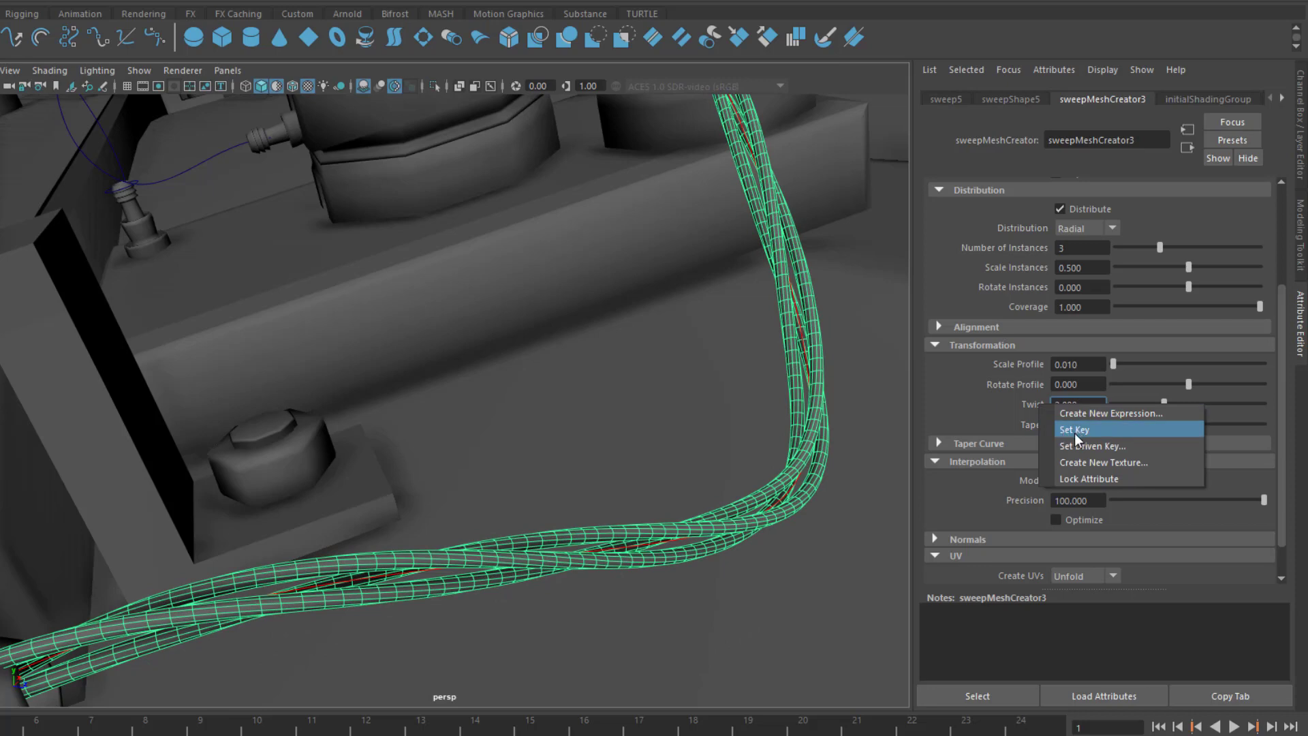
pyautogui.click(975, 413)
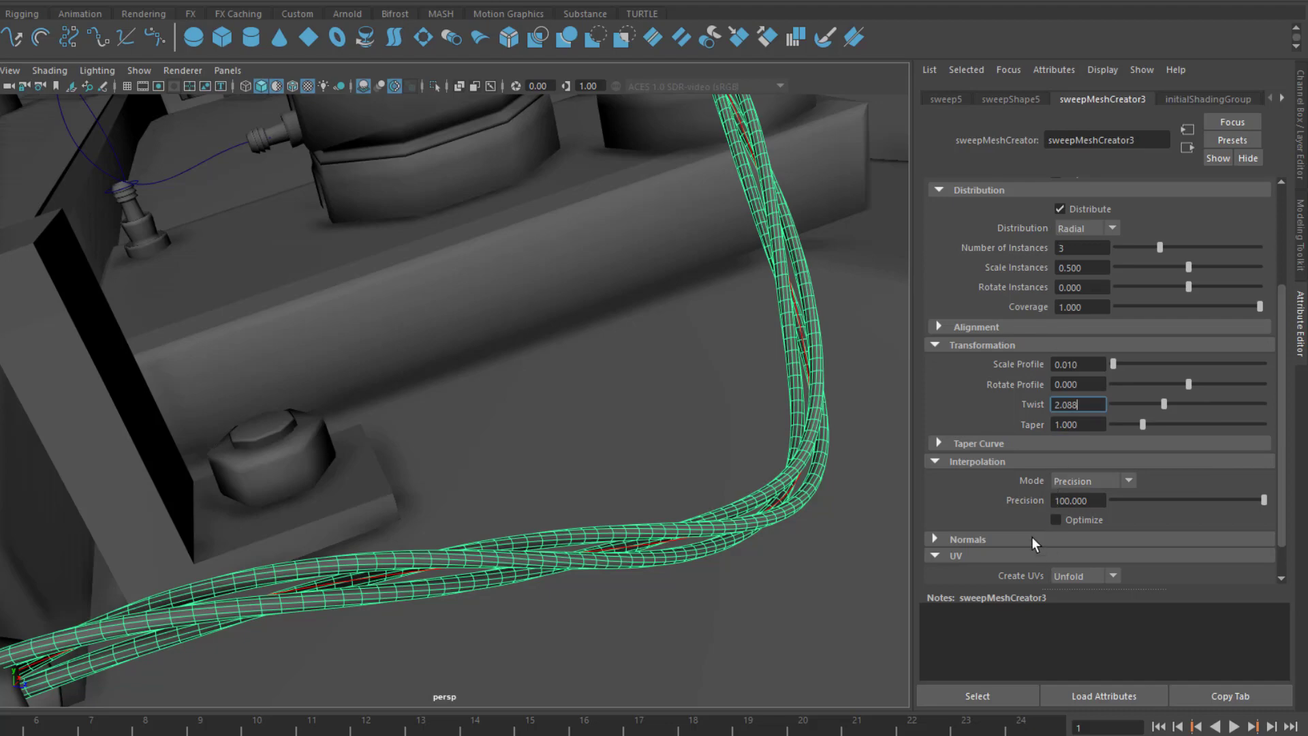
pyautogui.press('f')
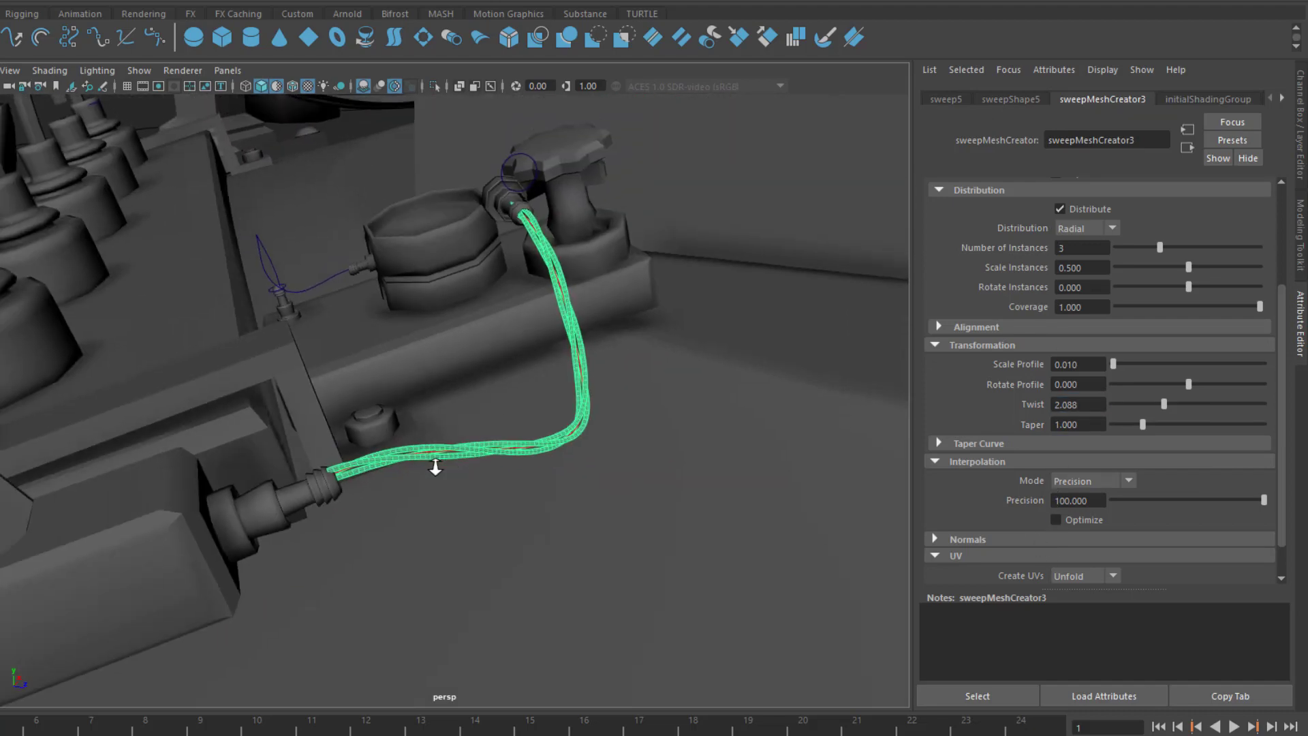
pyautogui.keyDown('alt'); pyautogui.moveTo(436, 467); pyautogui.dragTo(321, 354); pyautogui.keyUp('alt')
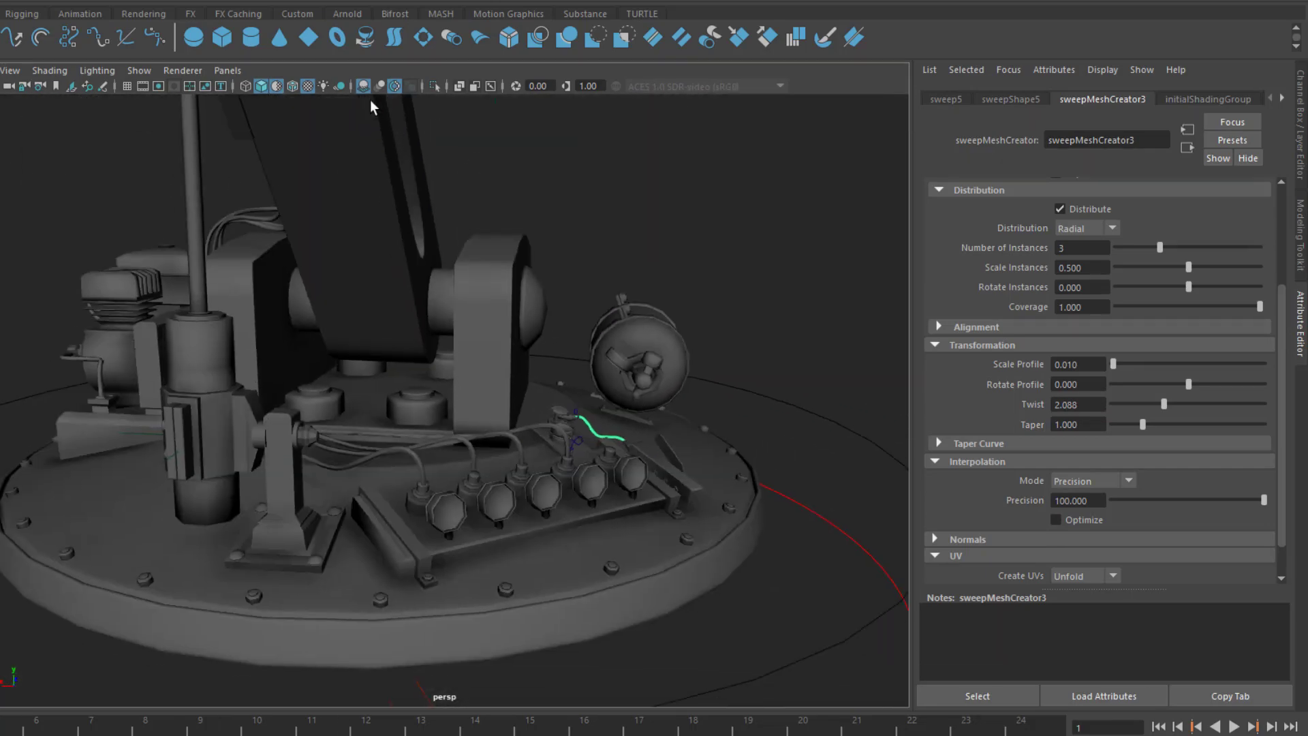
# Step: Turn on viewport lighting and shadows and select the red ring around the gatling barrels
pyautogui.click(325, 85)
pyautogui.click(340, 86)
pyautogui.keyDown('alt'); pyautogui.moveTo(362, 409); pyautogui.dragTo(528, 328); pyautogui.keyUp('alt')
pyautogui.keyDown('alt'); pyautogui.moveTo(528, 328); pyautogui.dragTo(342, 386, button='right'); pyautogui.keyUp('alt')
pyautogui.keyDown('alt'); pyautogui.moveTo(341, 386); pyautogui.dragTo(400, 365); pyautogui.keyUp('alt')
pyautogui.keyDown('alt'); pyautogui.moveTo(400, 365); pyautogui.dragTo(755, 447, button='right'); pyautogui.keyUp('alt')
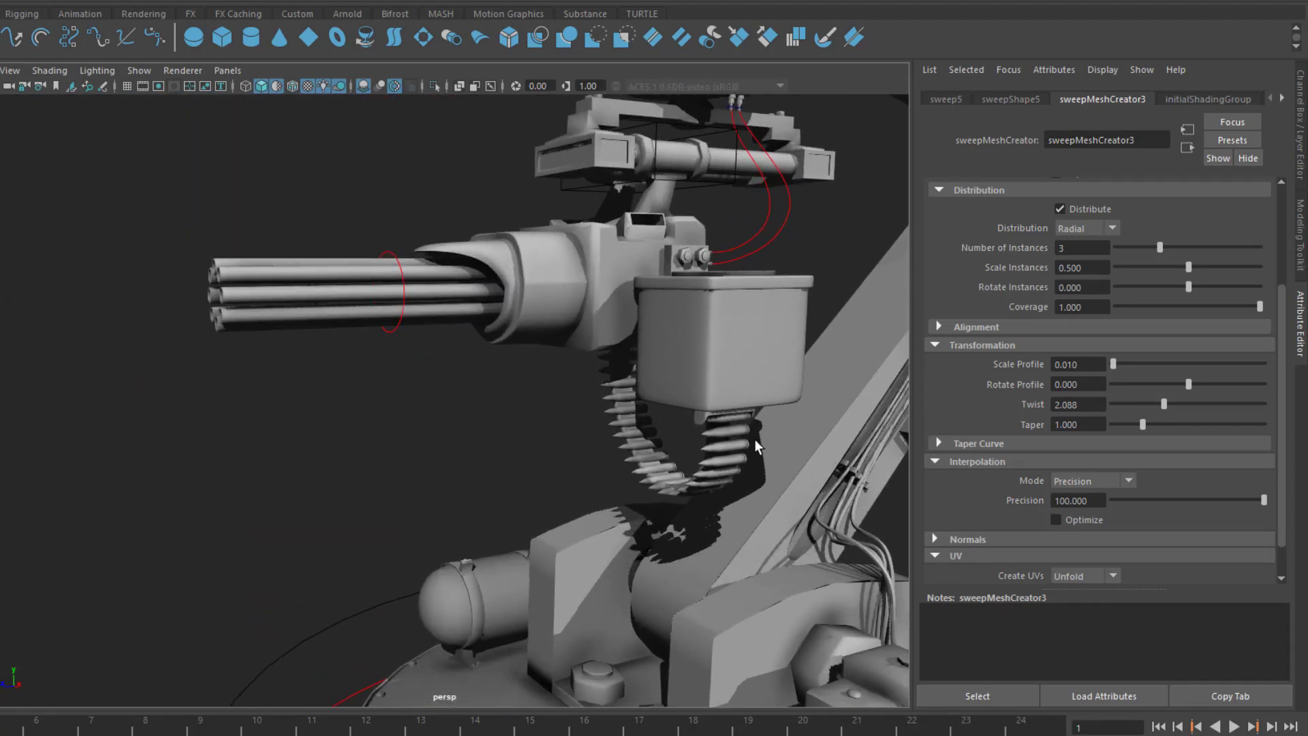
pyautogui.click(392, 259)
pyautogui.keyDown('alt'); pyautogui.moveTo(406, 409); pyautogui.dragTo(327, 436); pyautogui.keyUp('alt')
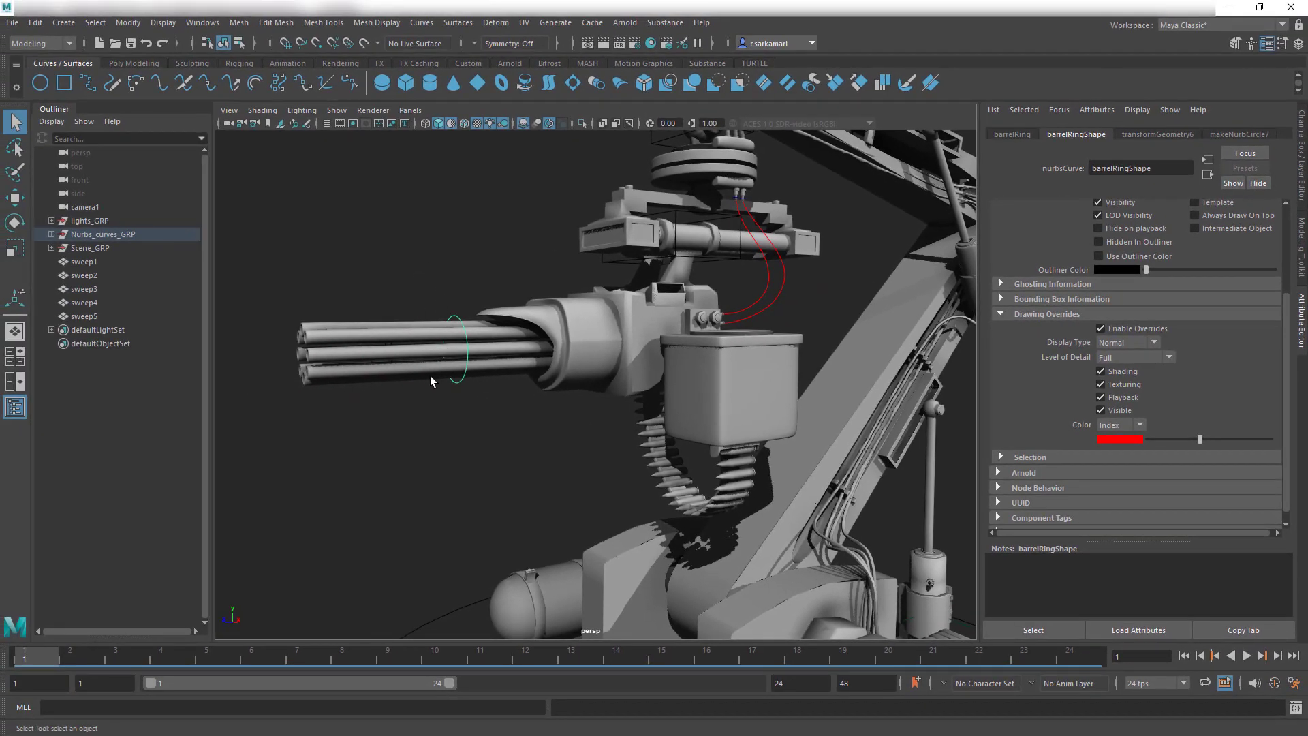
# Step: Sweep a mesh along the ring with a narrower Rectangle profile, higher precision and height 1.462
pyautogui.click(69, 26)
pyautogui.click(94, 143)
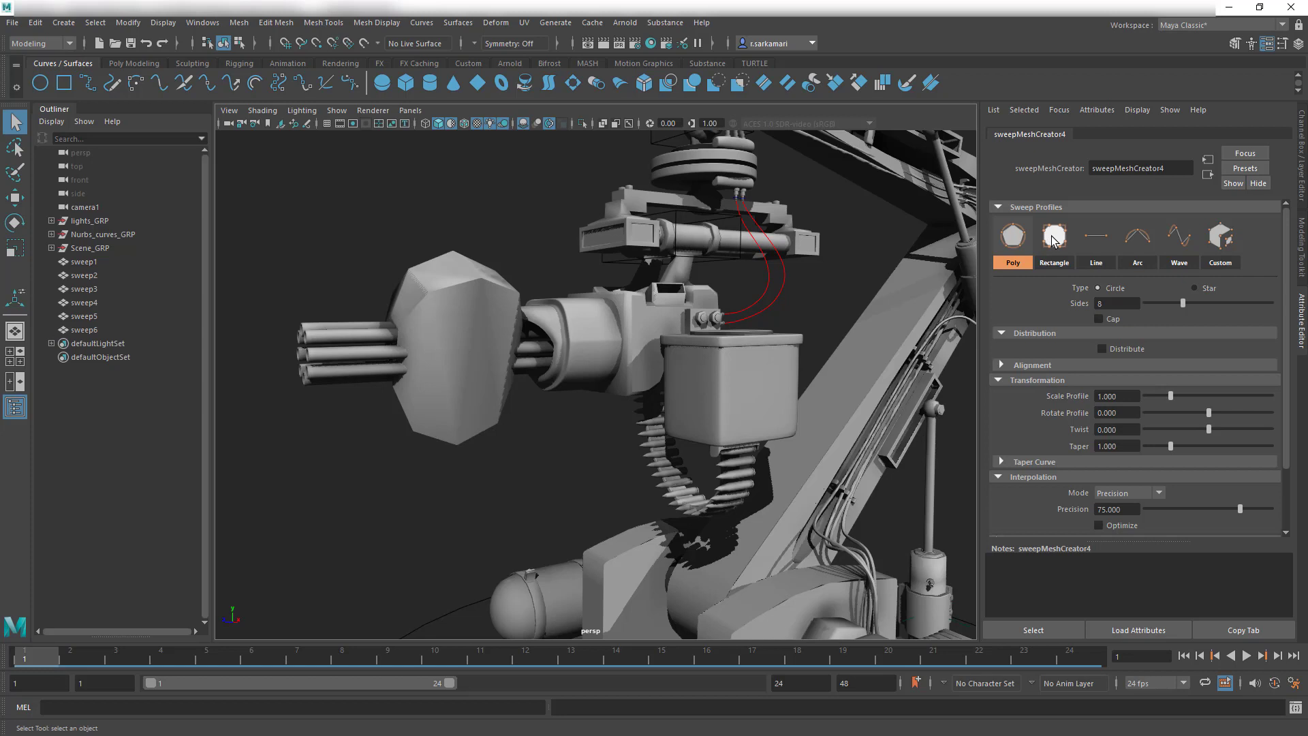
pyautogui.click(1053, 238)
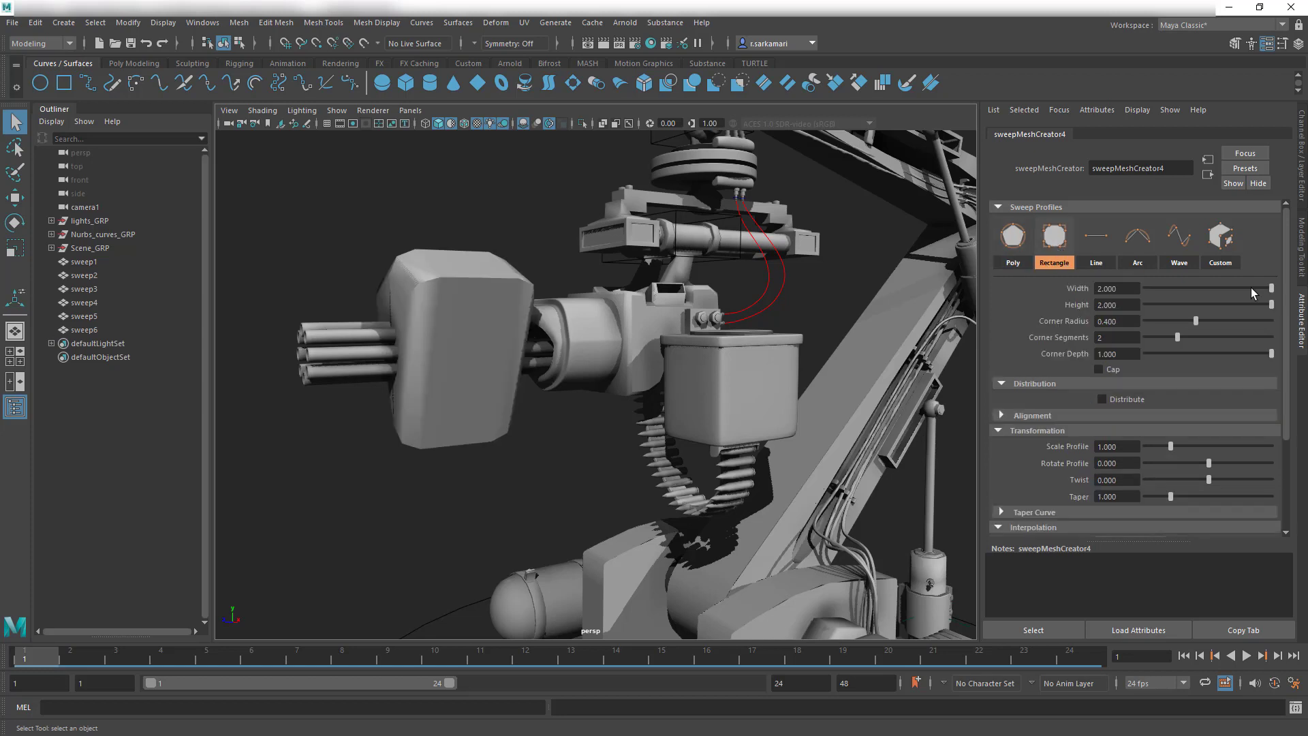
pyautogui.moveTo(1253, 295); pyautogui.dragTo(1199, 296)
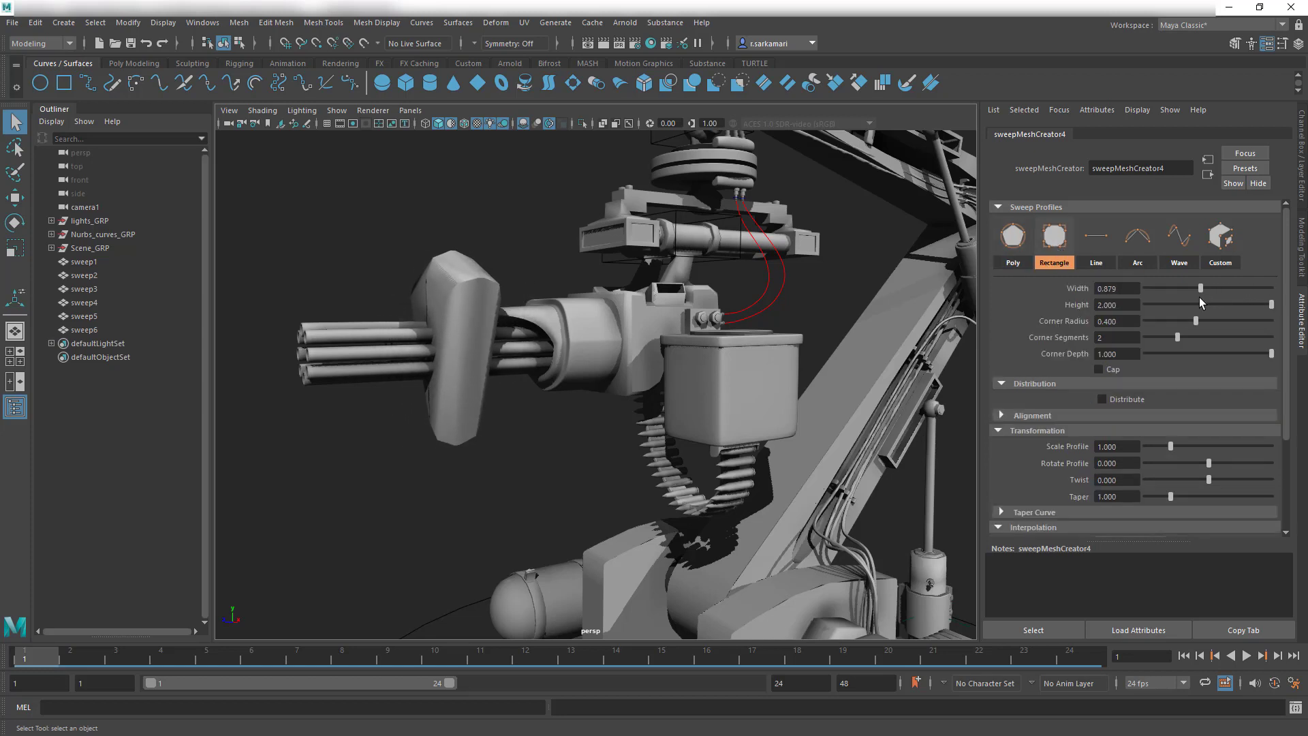
pyautogui.scroll(-4, 1198, 379)
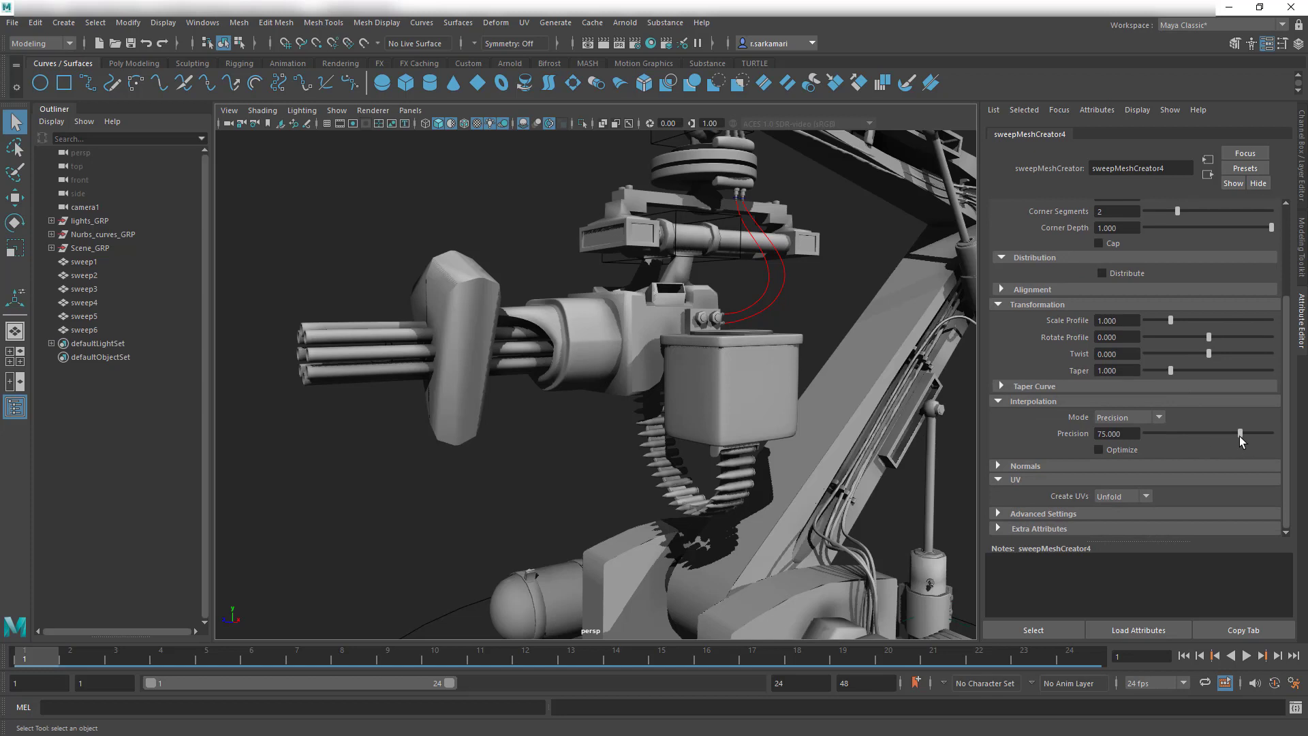
pyautogui.moveTo(1241, 435); pyautogui.dragTo(1272, 440)
pyautogui.doubleClick(1131, 436)
pyautogui.write('99')
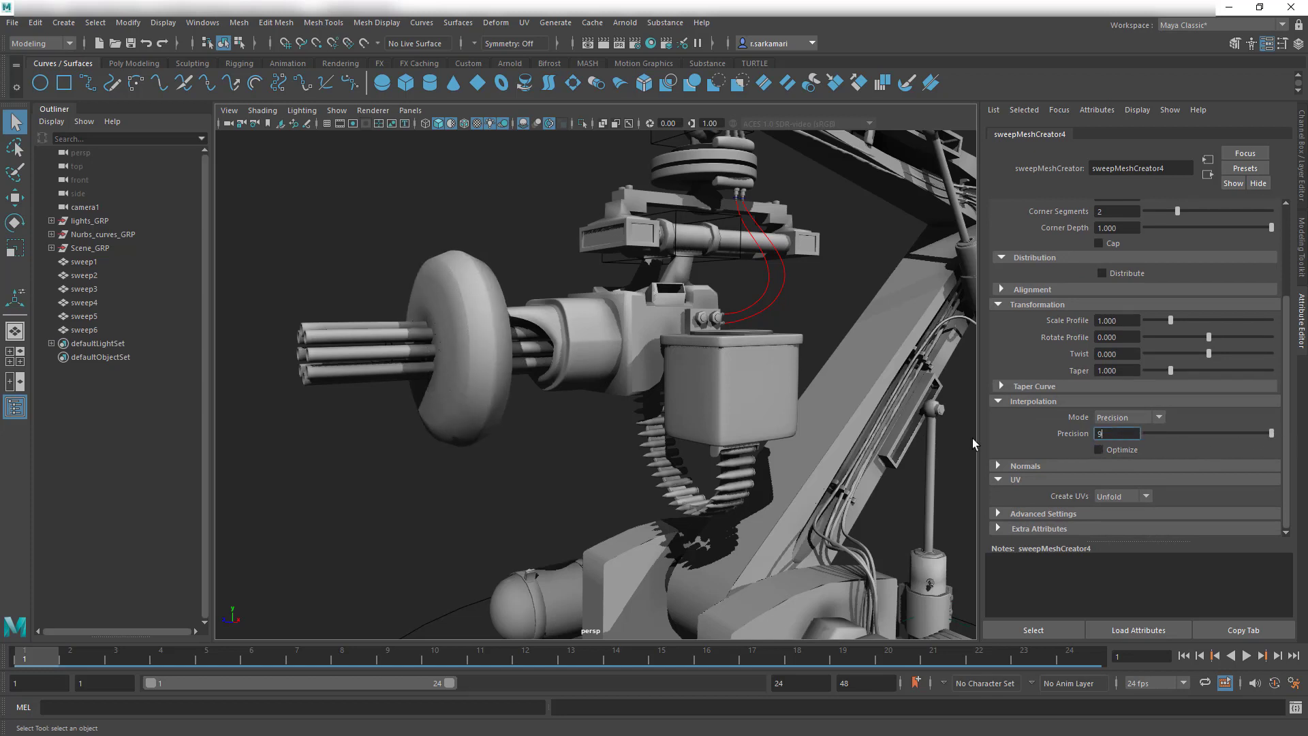
pyautogui.press('Return')
pyautogui.scroll(3, 1106, 368)
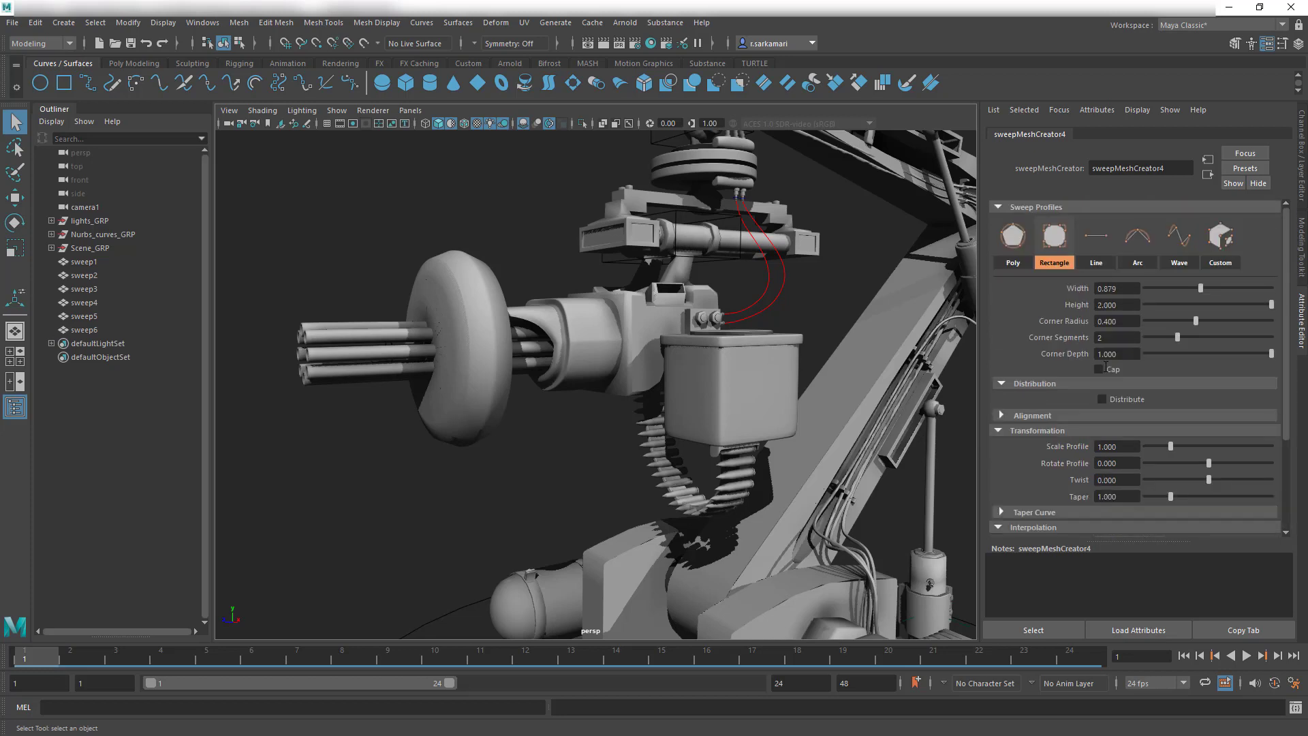
pyautogui.click(1237, 305)
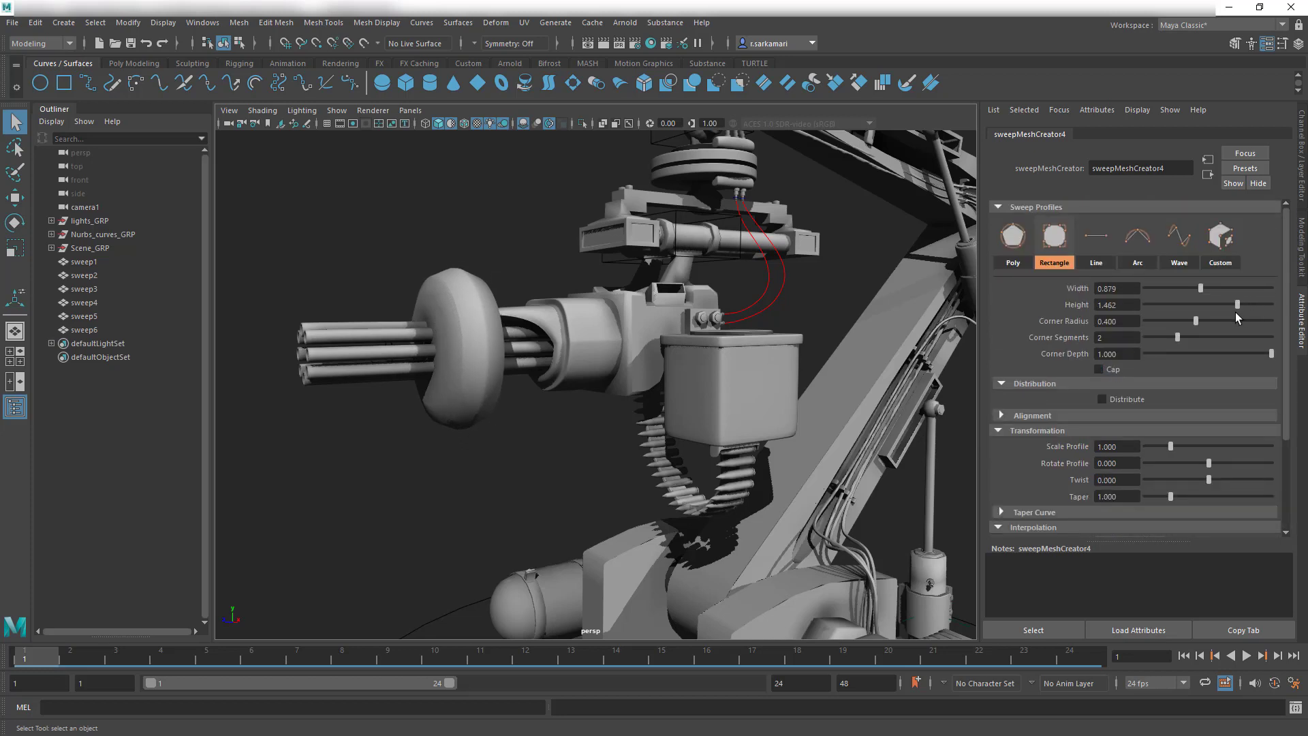
# Step: Shrink the sweep6 ring profile to 0.341 × 0.143, reducing its corner radius from 0.050 to 0.020
pyautogui.moveTo(1201, 288)
pyautogui.mouseDown()
pyautogui.moveTo(1177, 294)
pyautogui.moveTo(1200, 305)
pyautogui.mouseUp()
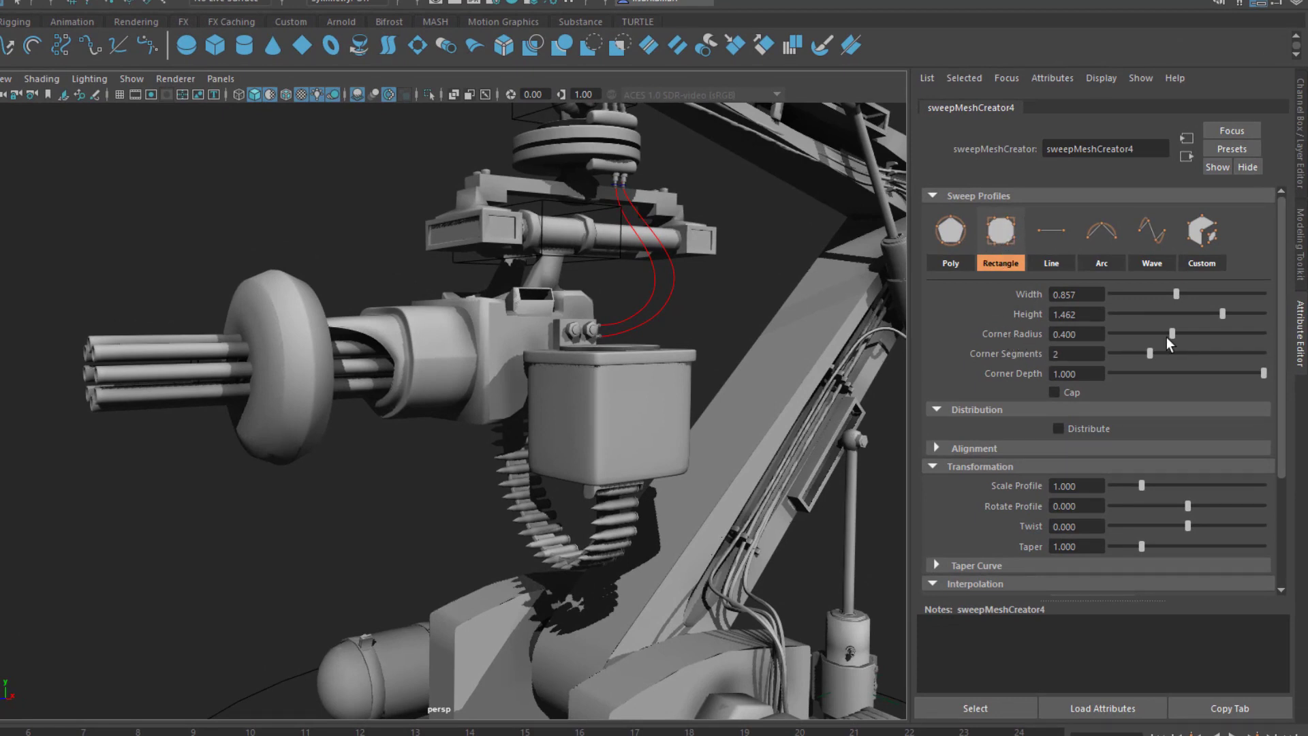
pyautogui.moveTo(1171, 333); pyautogui.dragTo(1126, 341)
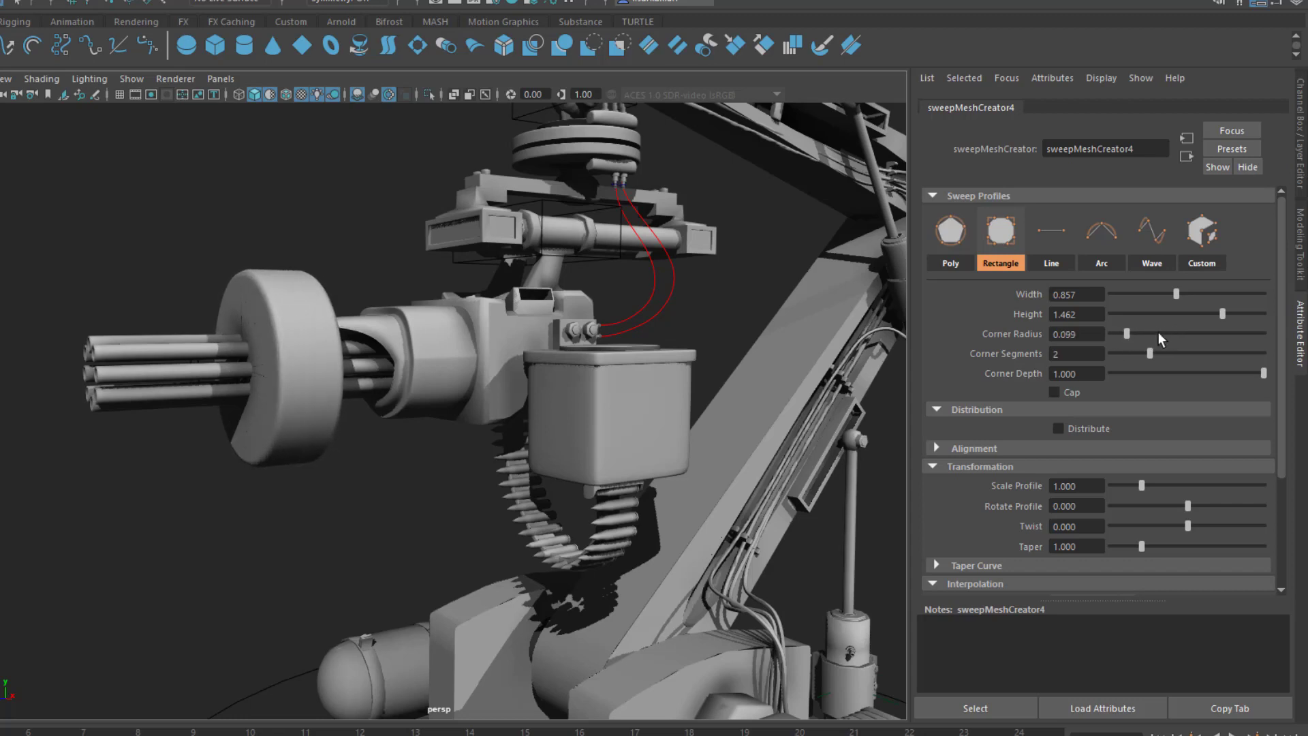
pyautogui.moveTo(1175, 292); pyautogui.dragTo(1137, 304)
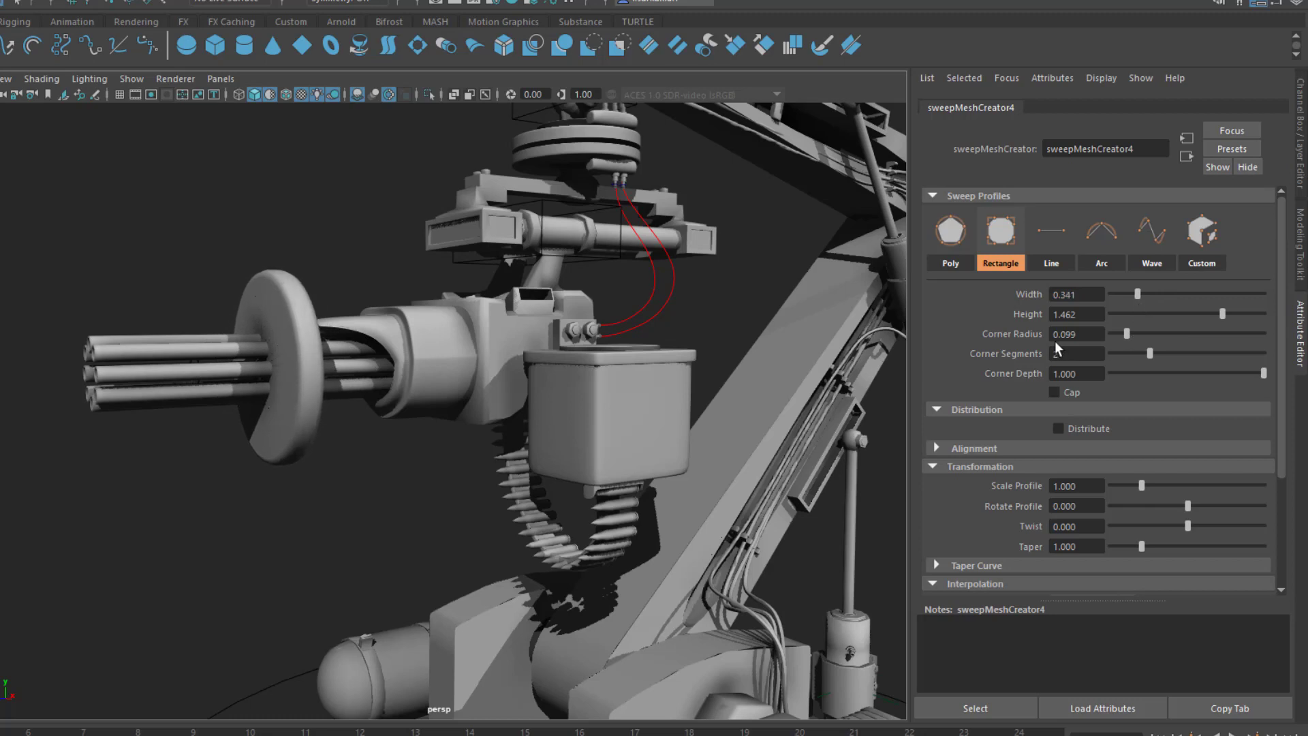
pyautogui.moveTo(1067, 337); pyautogui.dragTo(1143, 335)
pyautogui.write('50')
pyautogui.press('Return')
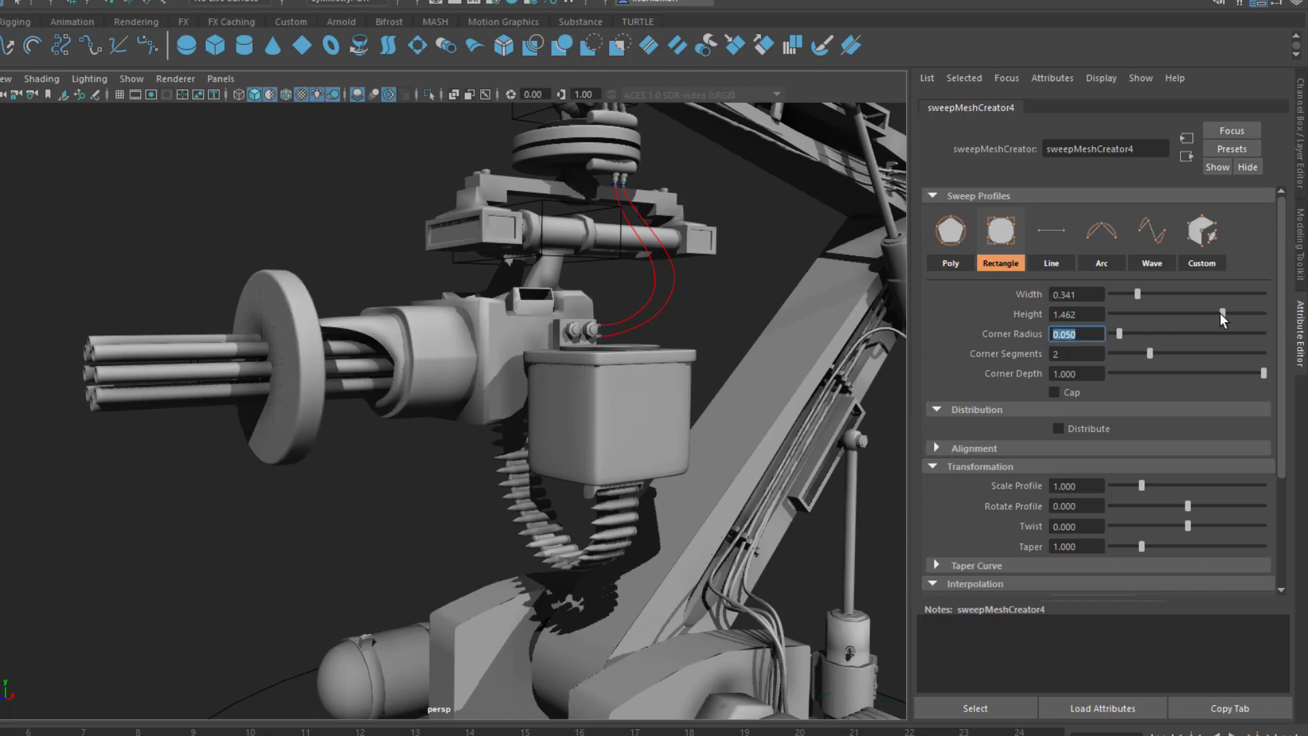
pyautogui.moveTo(1220, 313); pyautogui.dragTo(1066, 334)
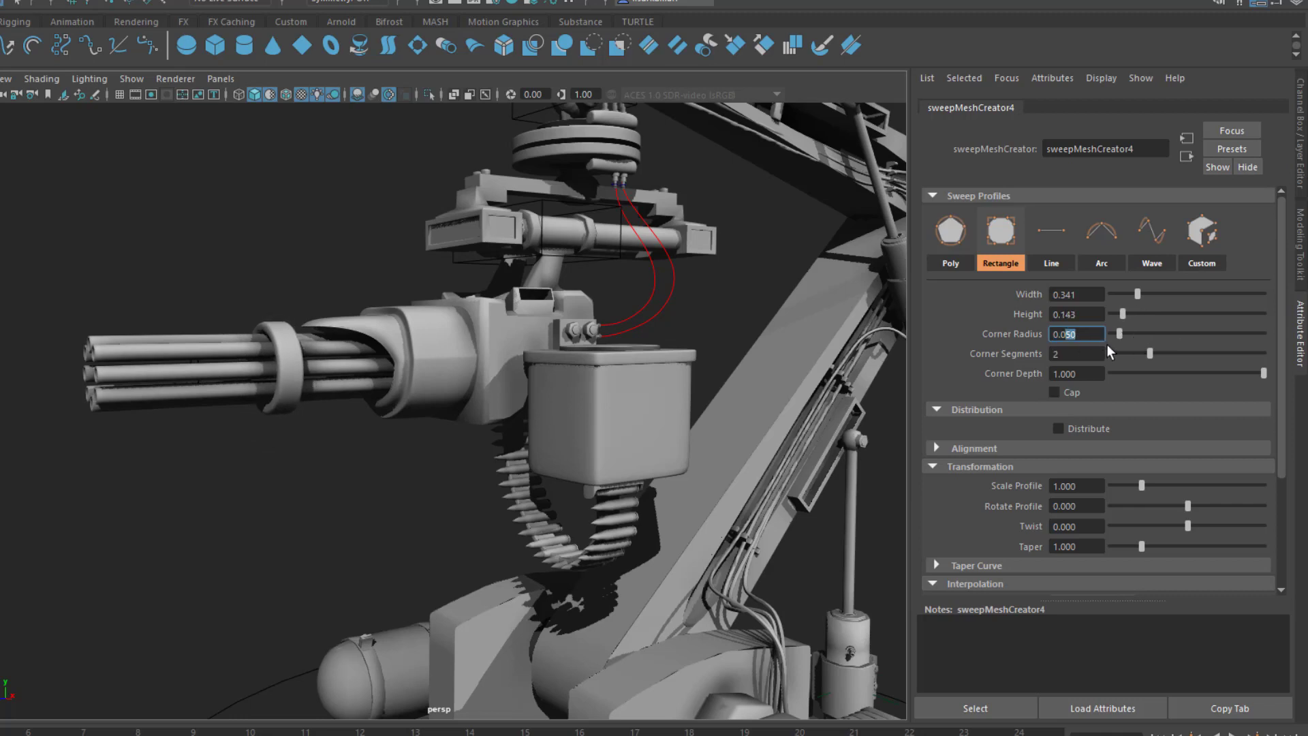
pyautogui.write('2')
pyautogui.press('Return')
pyautogui.keyDown('alt'); pyautogui.moveTo(417, 434); pyautogui.dragTo(543, 467, button='right'); pyautogui.keyUp('alt')
pyautogui.keyDown('alt'); pyautogui.moveTo(543, 468); pyautogui.dragTo(524, 448, button='middle'); pyautogui.keyUp('alt')
# Step: Duplicate the barrel ring, center its pivot, and slide the copy toward the barrel tips
pyautogui.click(531, 421)
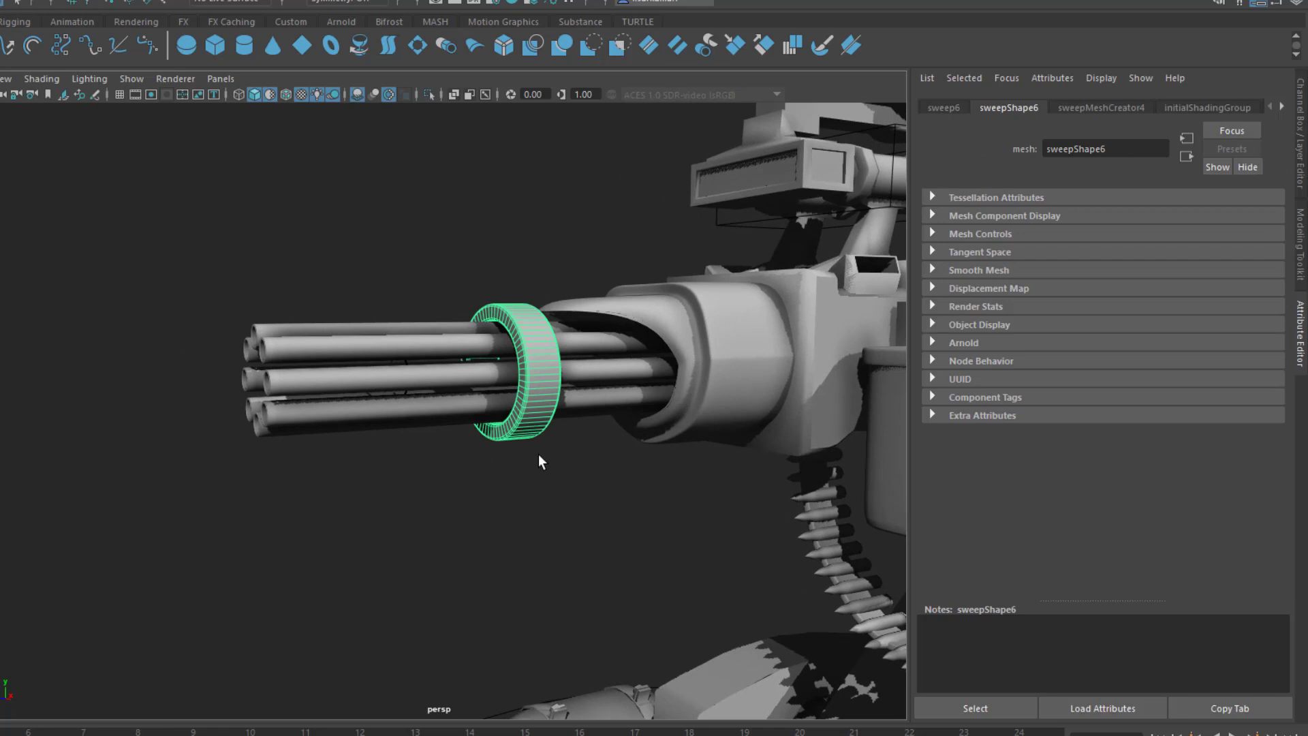
pyautogui.hotkey('ctrl', 'd')
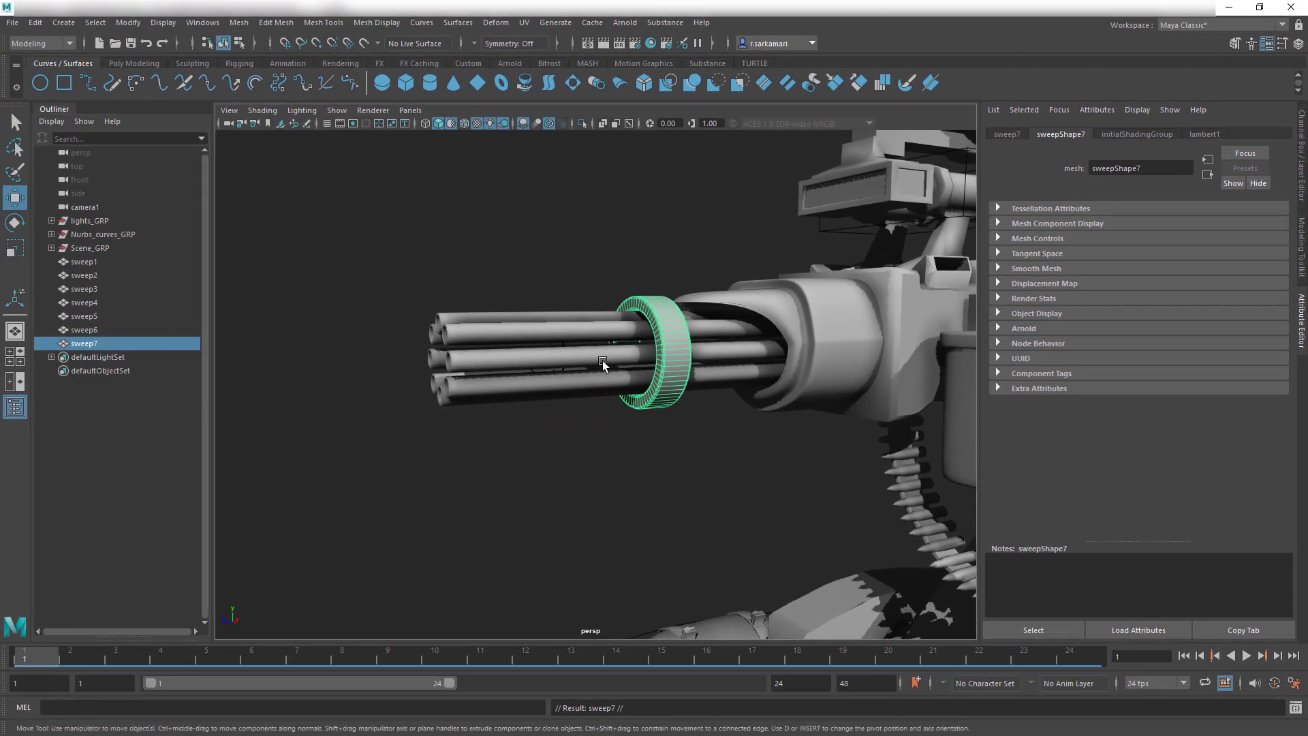
pyautogui.click(136, 25)
pyautogui.click(161, 123)
pyautogui.moveTo(586, 360); pyautogui.dragTo(468, 371)
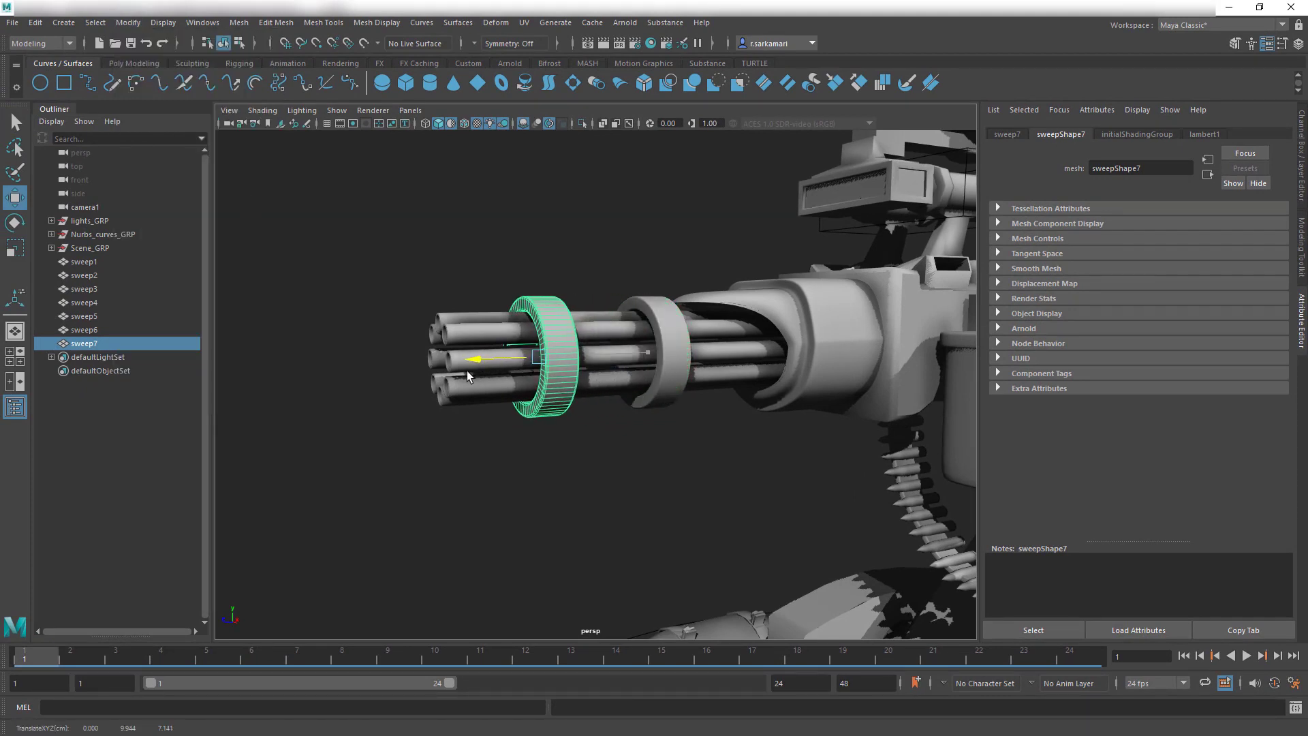
# Step: Pull back to view the whole turret and select the circular Base_curve
pyautogui.click(449, 538)
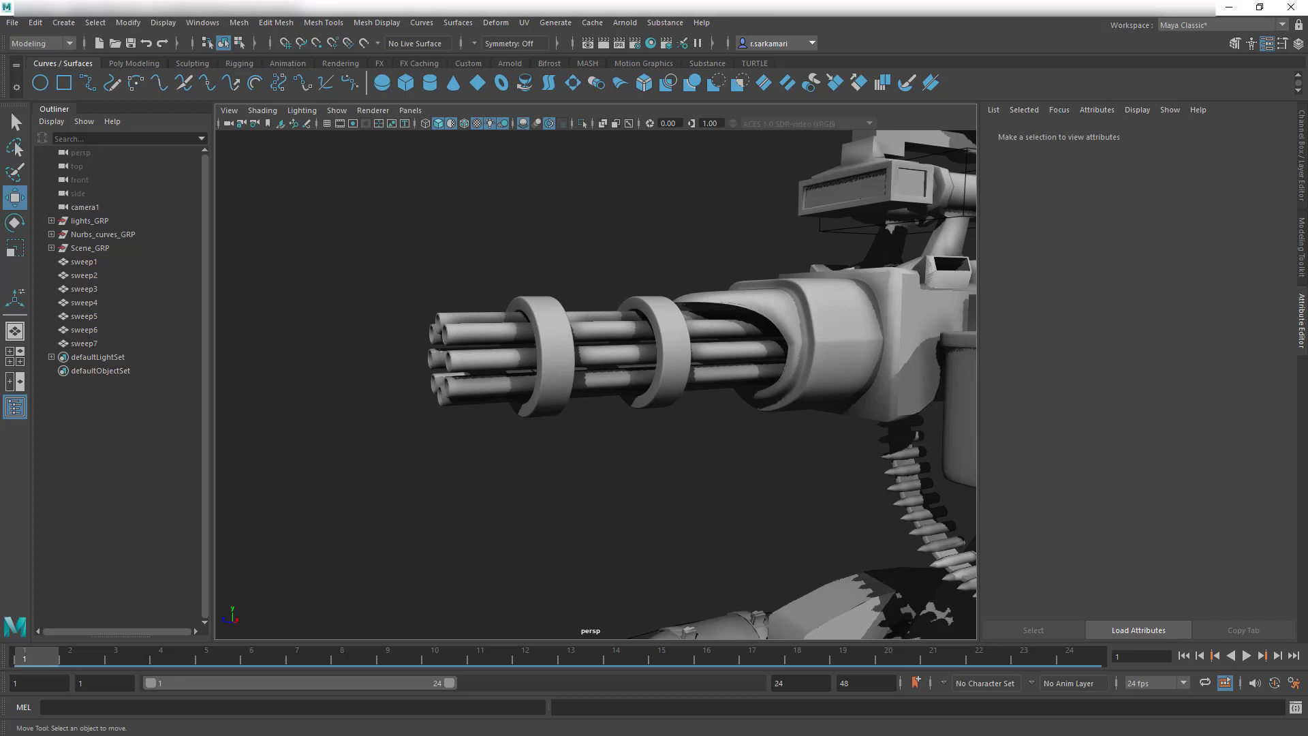
pyautogui.scroll(-5, 477, 465)
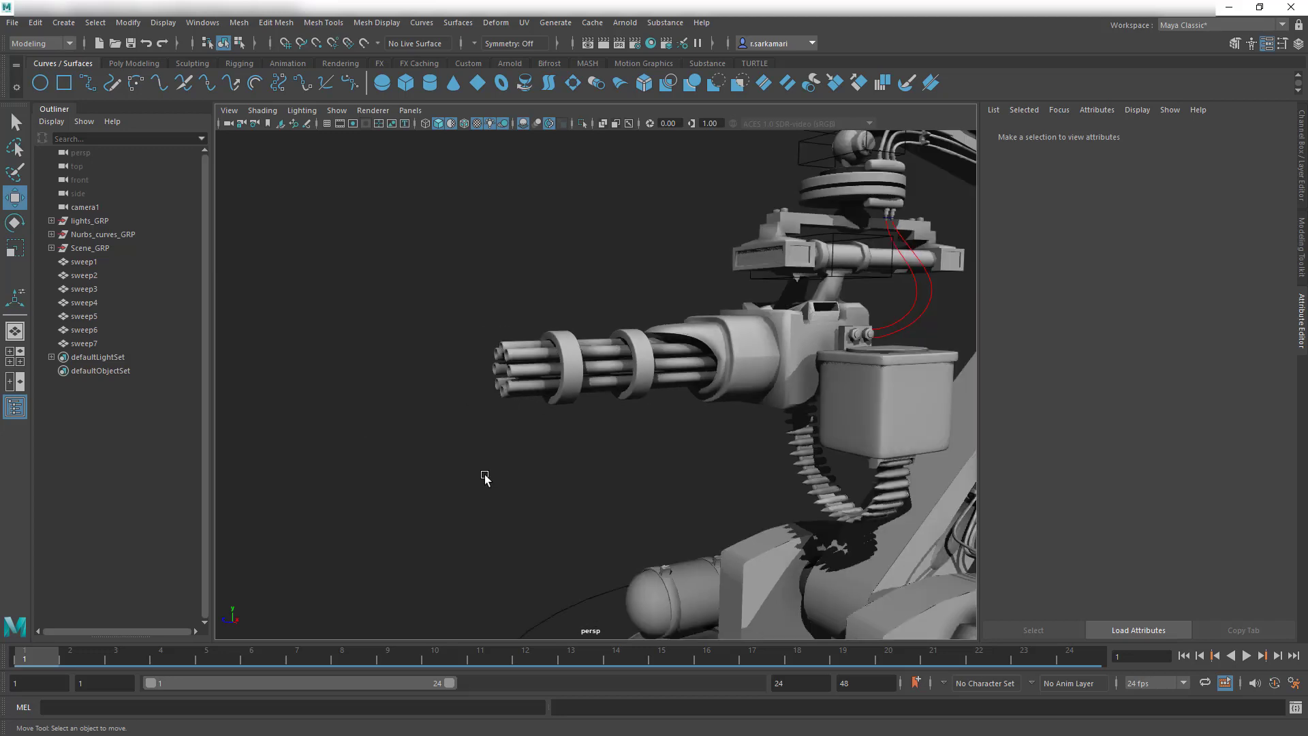
pyautogui.keyDown('alt'); pyautogui.moveTo(572, 514); pyautogui.dragTo(462, 482, button='right'); pyautogui.keyUp('alt')
pyautogui.scroll(-2, 490, 532)
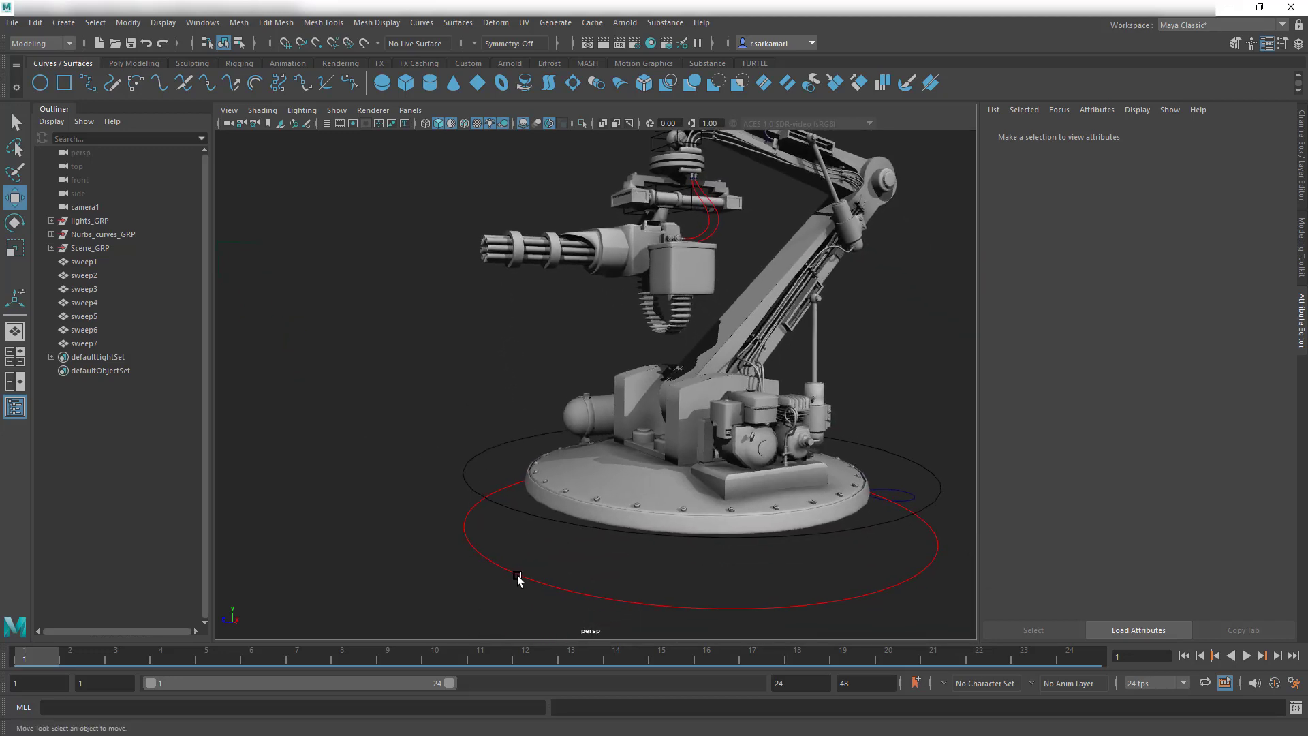
pyautogui.click(488, 555)
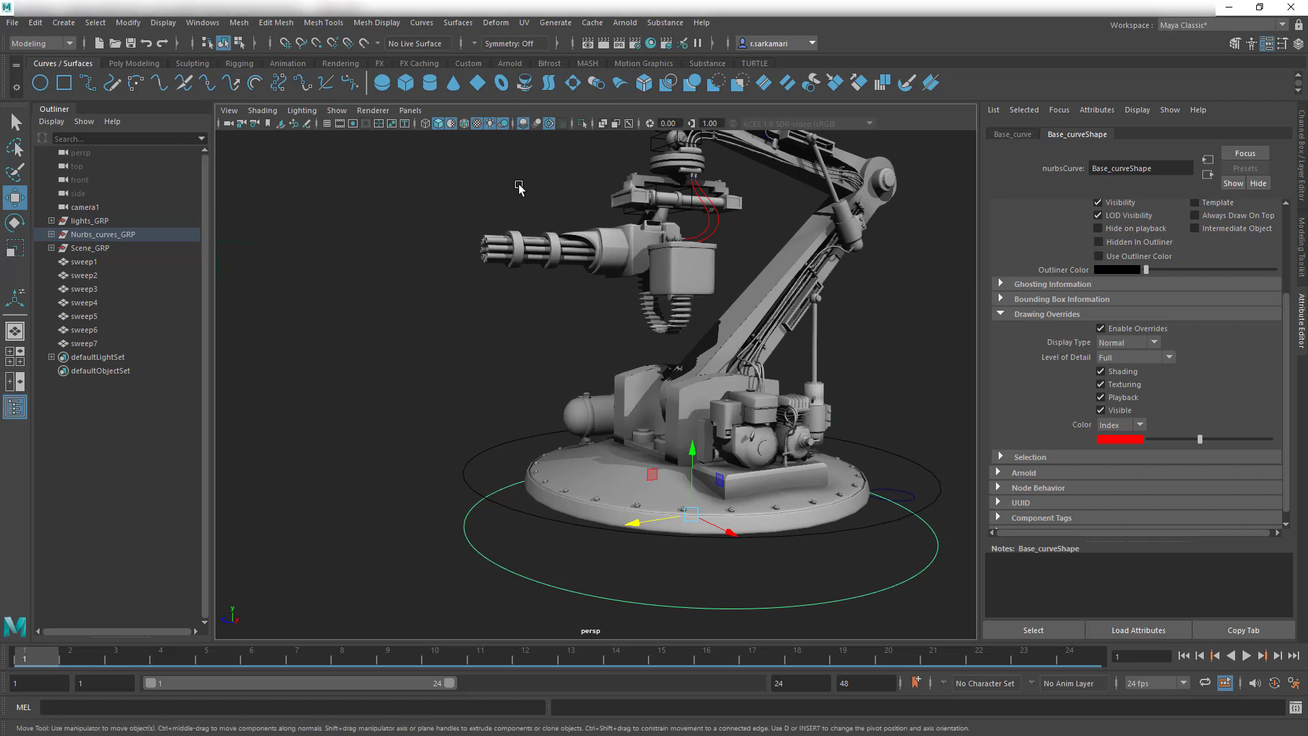
# Step: Create a sweep mesh on Base_curve with a Rectangle profile 3.6 wide
pyautogui.click(62, 22)
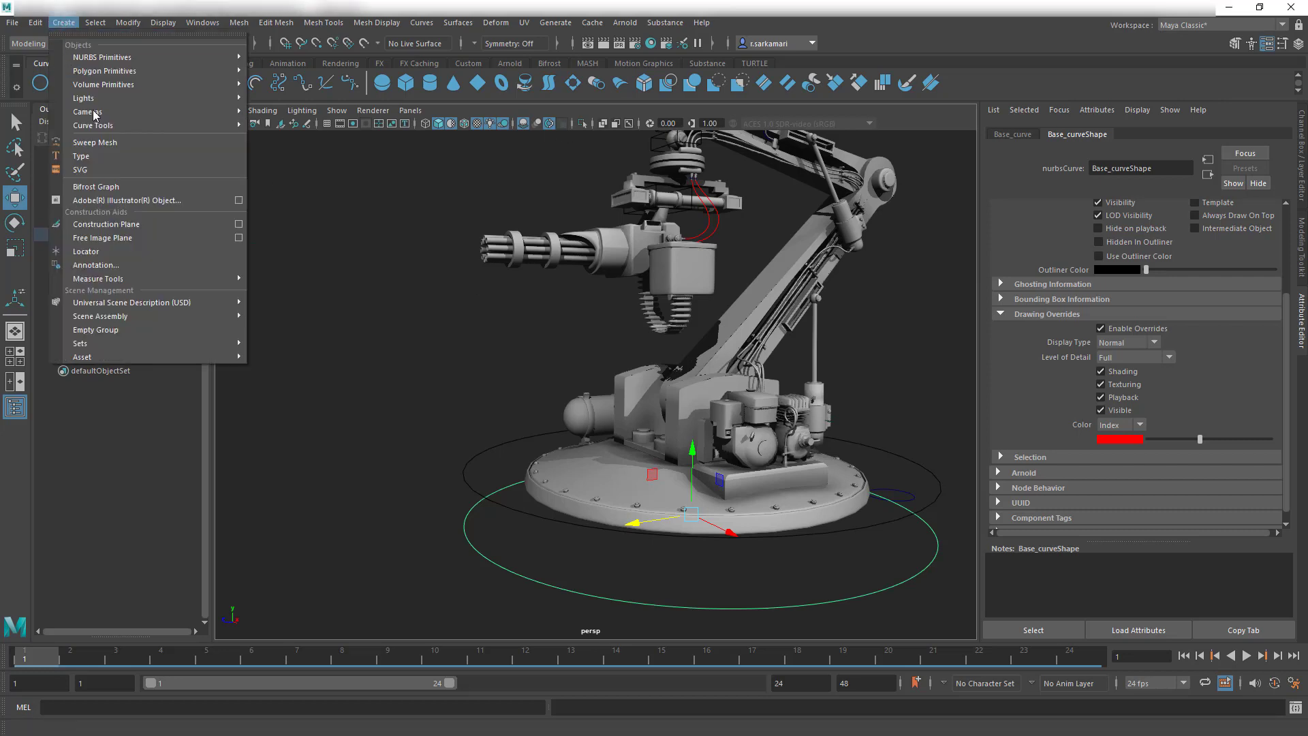
pyautogui.click(95, 142)
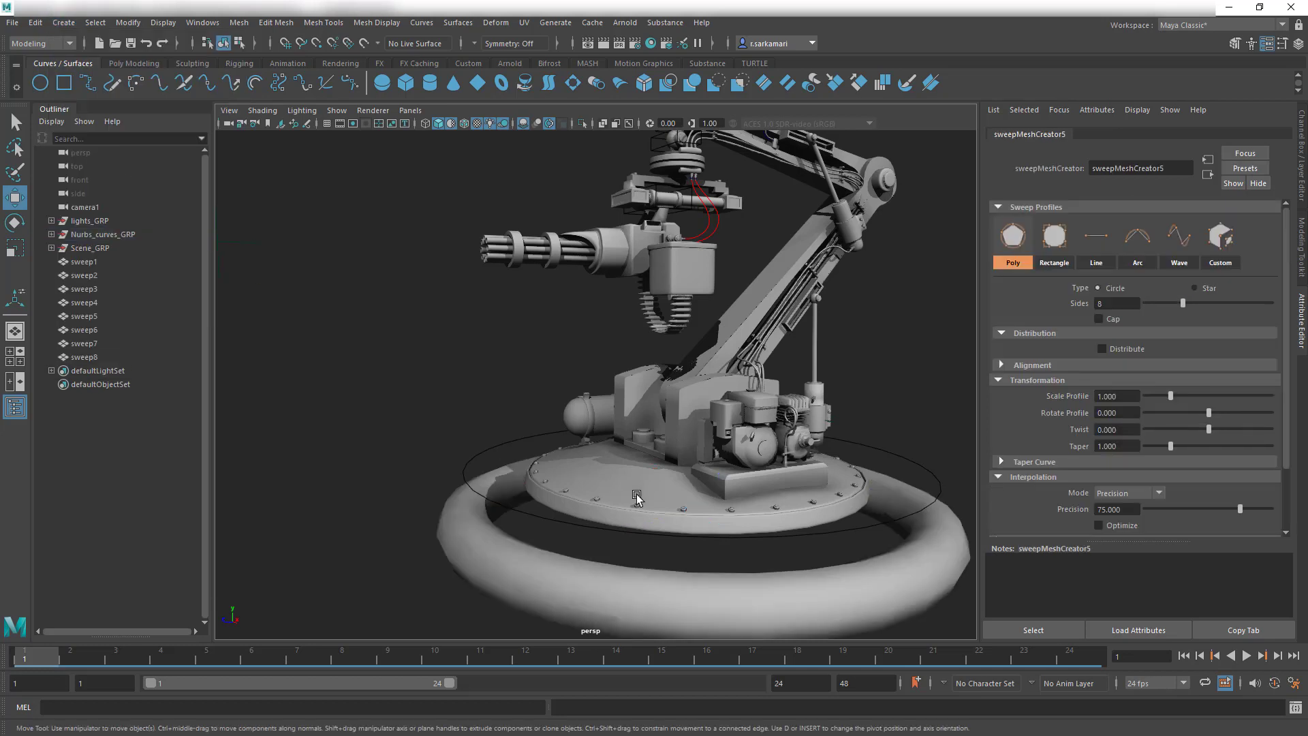
pyautogui.click(1055, 238)
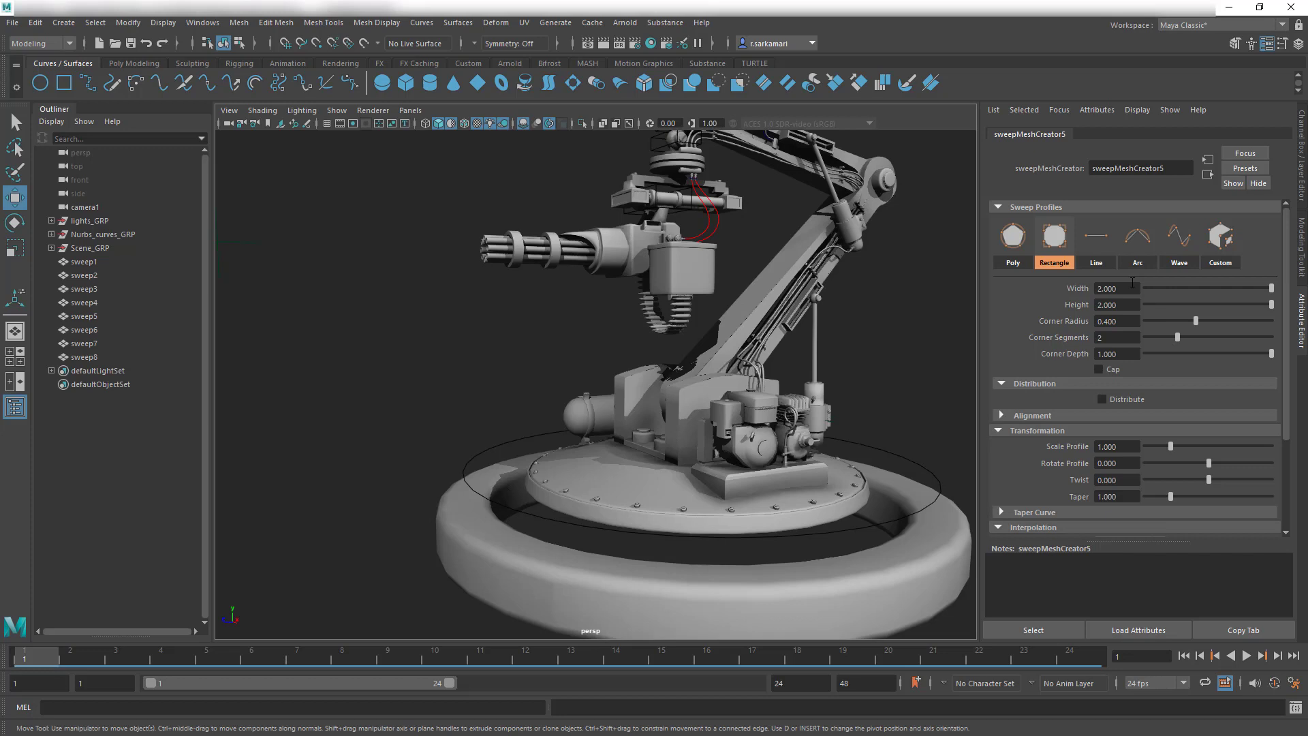
pyautogui.moveTo(1132, 282); pyautogui.dragTo(1044, 284)
pyautogui.write('3.6')
pyautogui.press('Return')
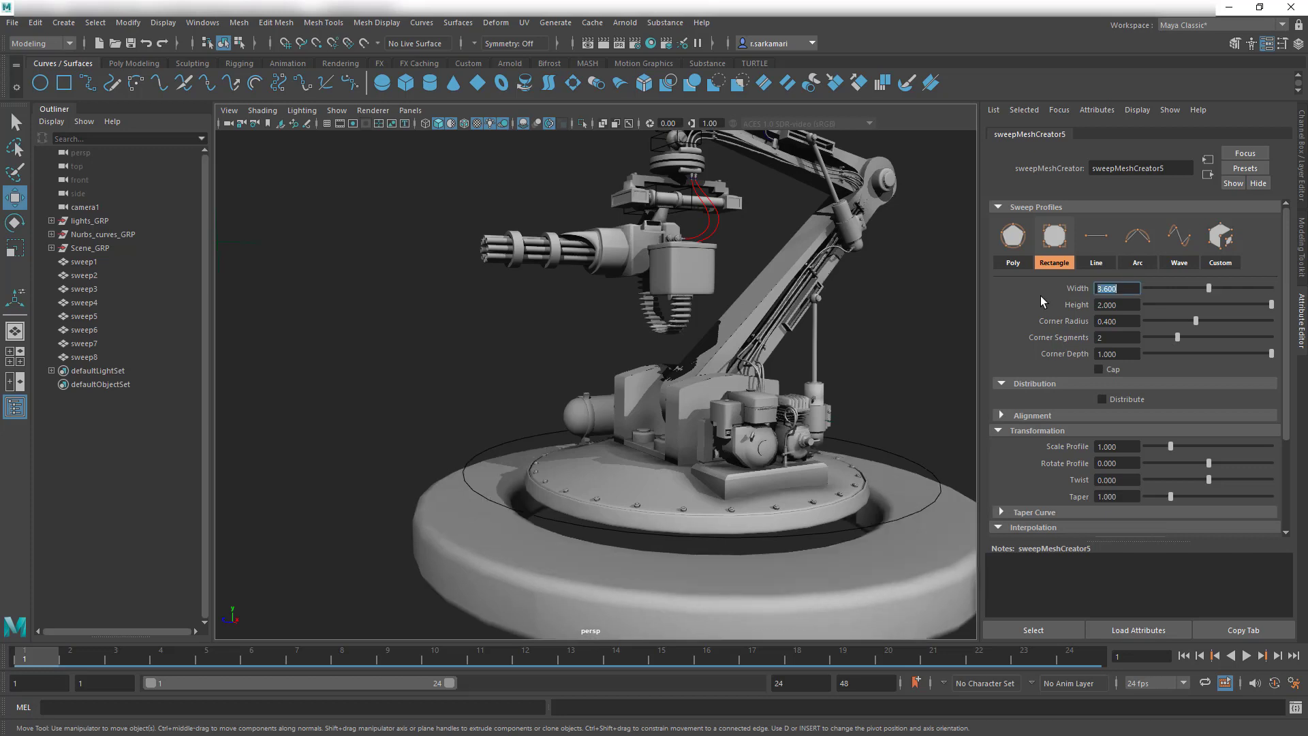
# Step: Set the base band's profile height to 8 and corner radius to 0.090
pyautogui.moveTo(1118, 305); pyautogui.dragTo(1076, 305)
pyautogui.write('8')
pyautogui.press('Return')
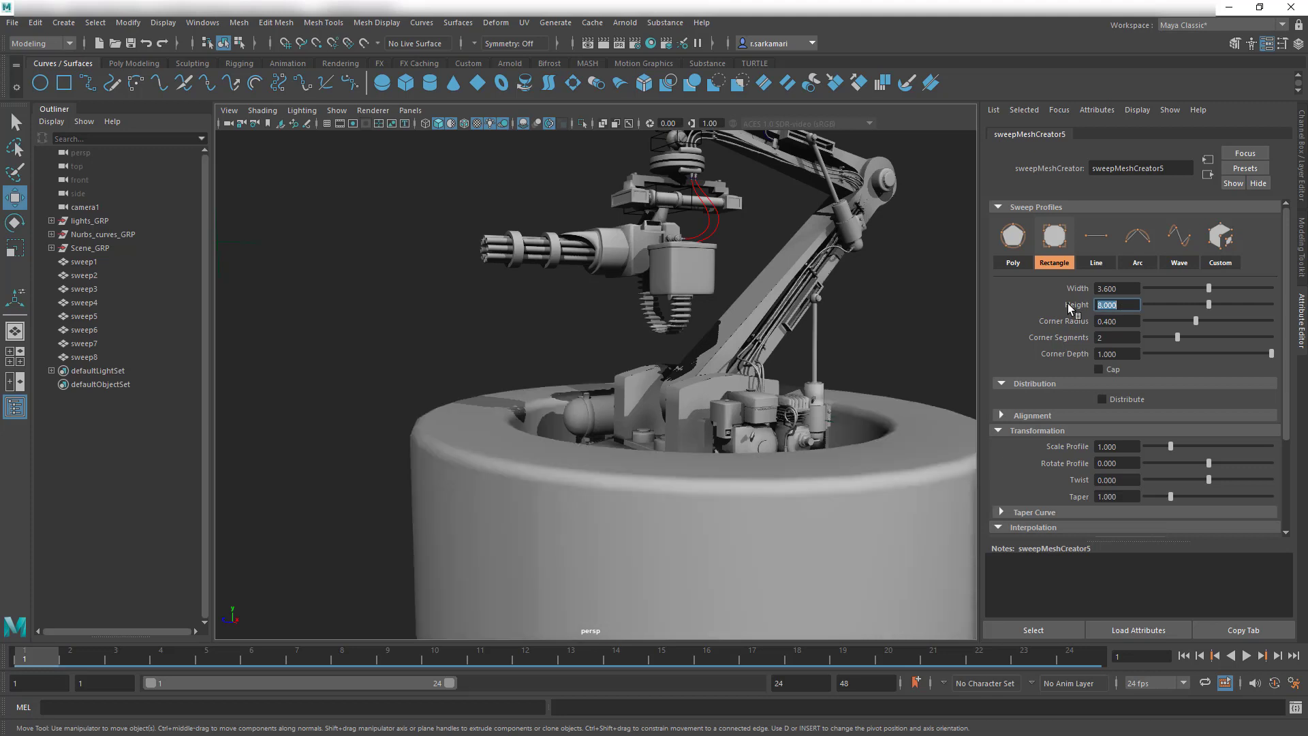
pyautogui.scroll(-5, 503, 378)
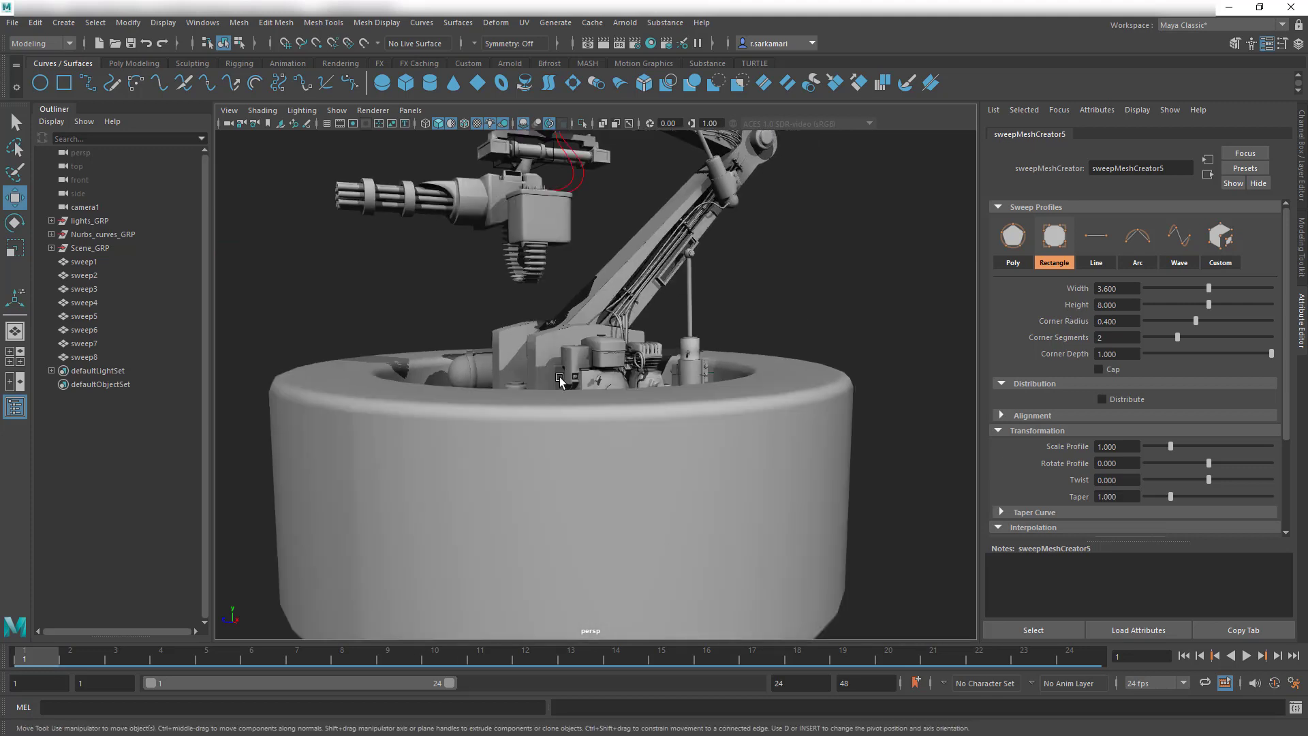
pyautogui.scroll(2, 503, 378)
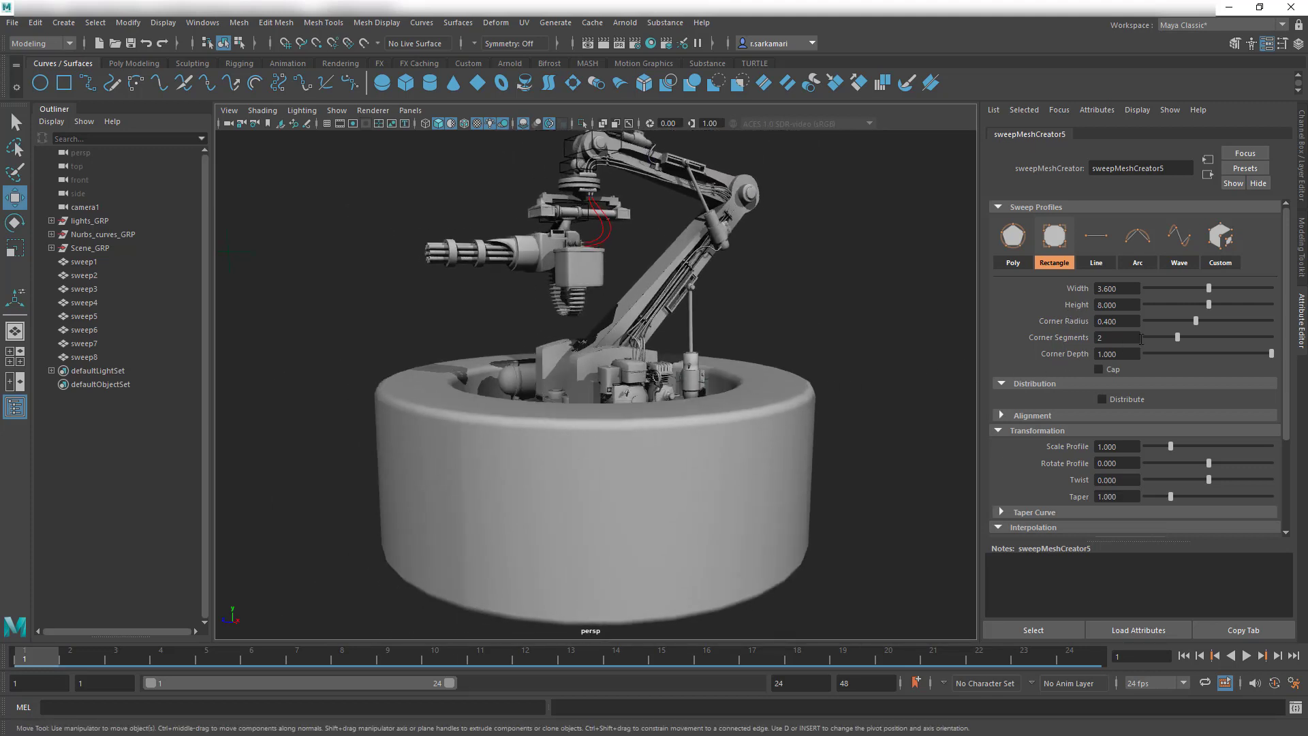
pyautogui.doubleClick(1106, 321)
pyautogui.write('09')
pyautogui.press('Return')
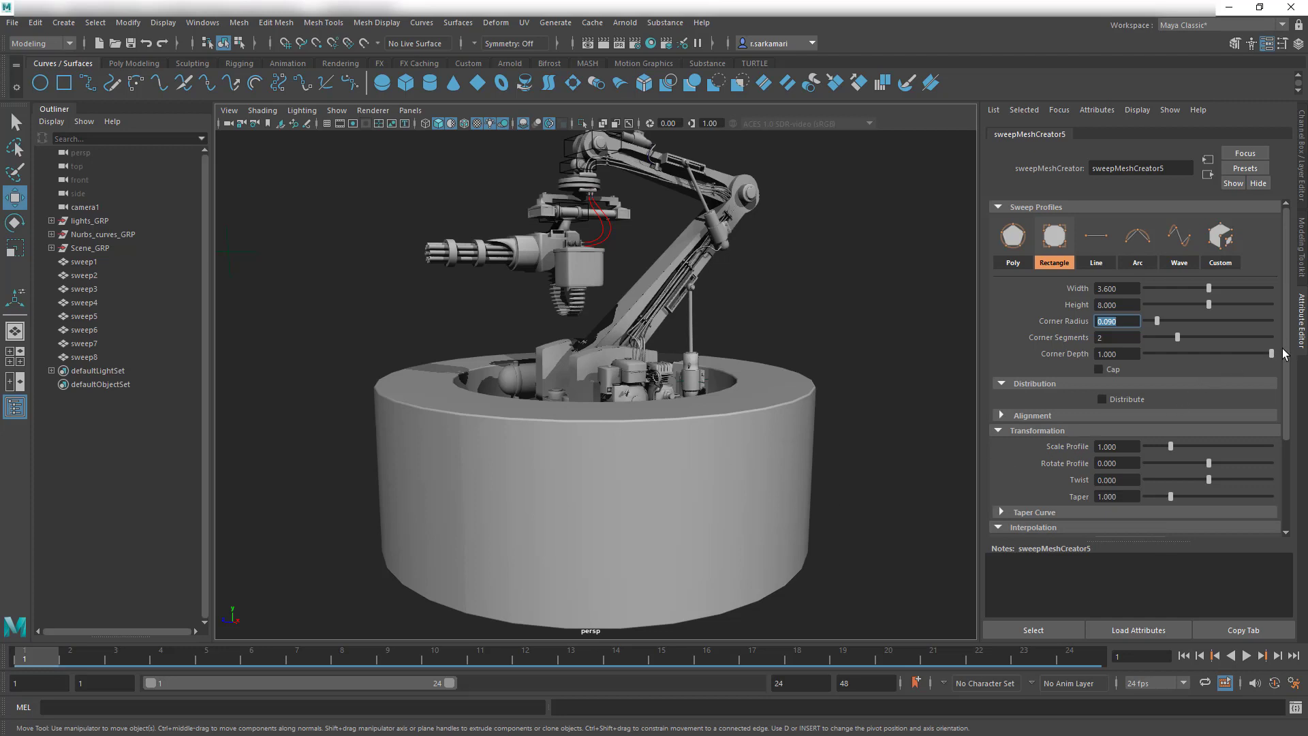
pyautogui.moveTo(1287, 355); pyautogui.dragTo(1288, 413)
# Step: Distribute the base band as 3 instances with scale 0.530 and instance rotation 8
pyautogui.click(1125, 327)
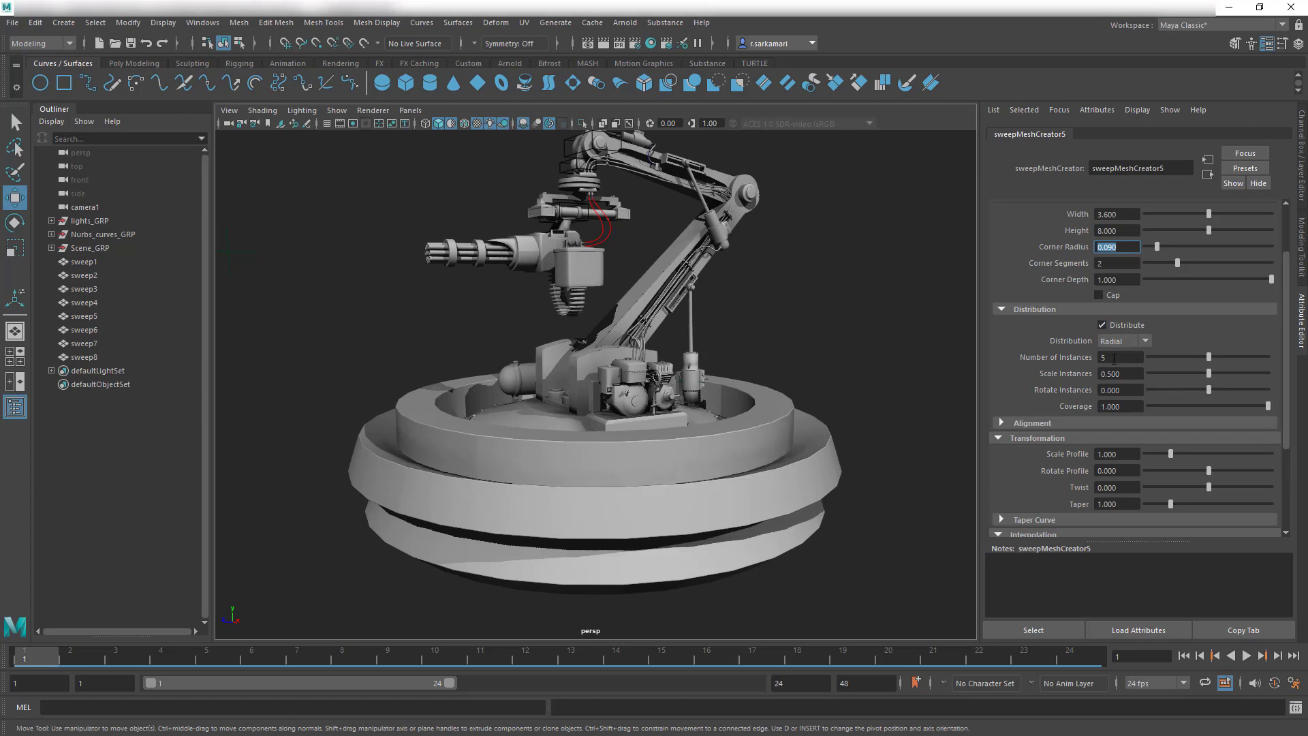
pyautogui.click(1118, 357)
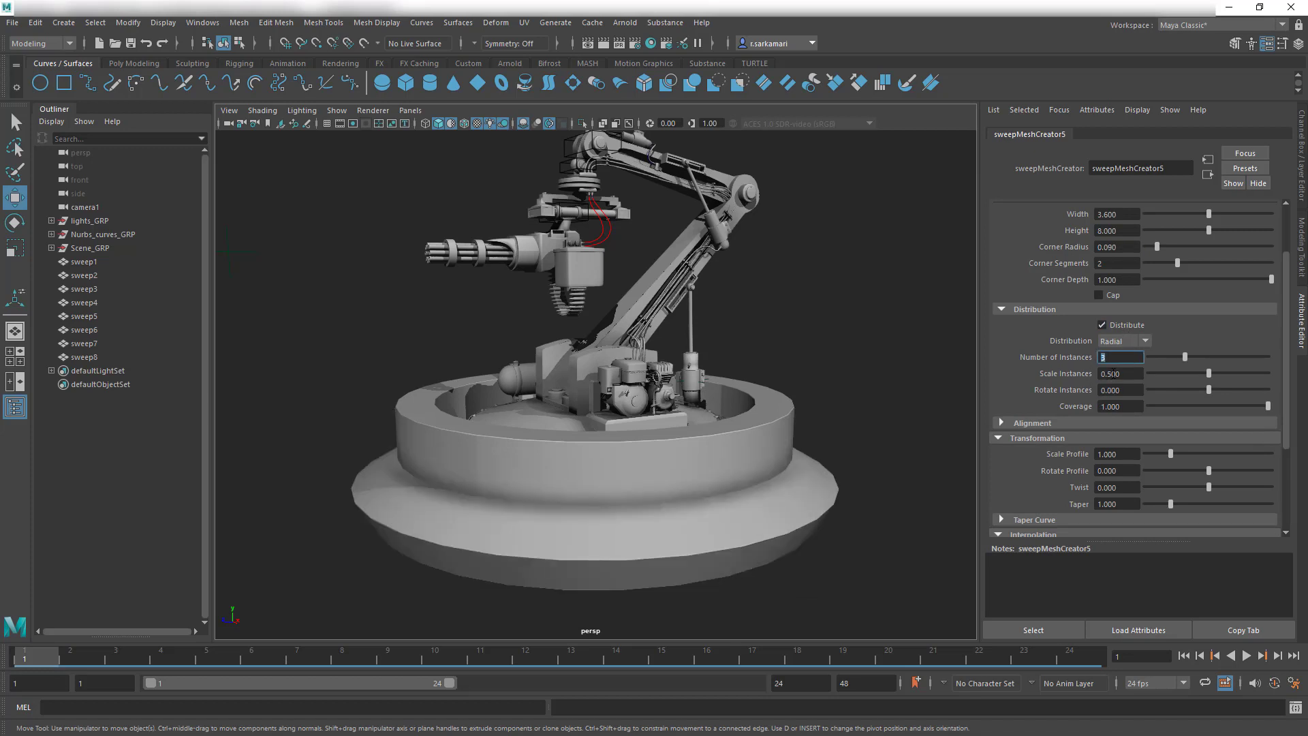
pyautogui.moveTo(1112, 373); pyautogui.dragTo(1160, 391)
pyautogui.write('3')
pyautogui.press('Return')
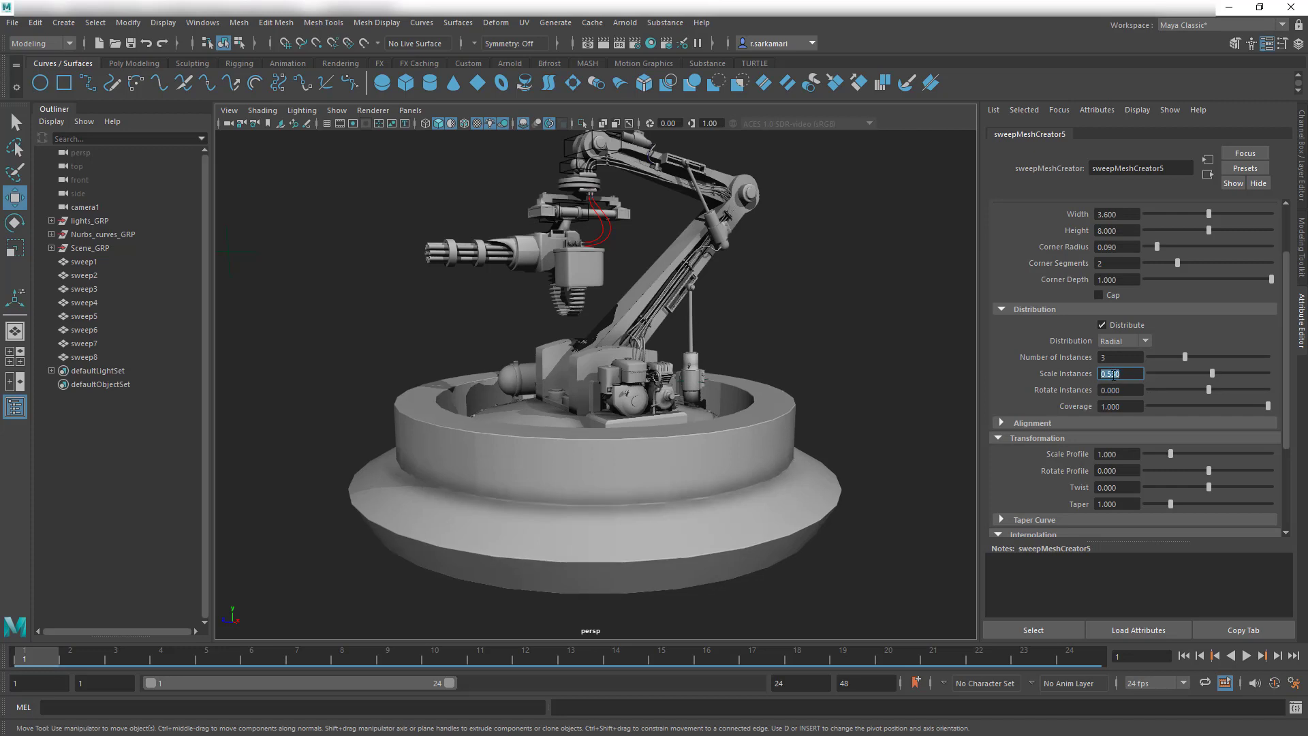
pyautogui.moveTo(1126, 391); pyautogui.dragTo(1104, 392)
pyautogui.write('8.3')
pyautogui.press('Return')
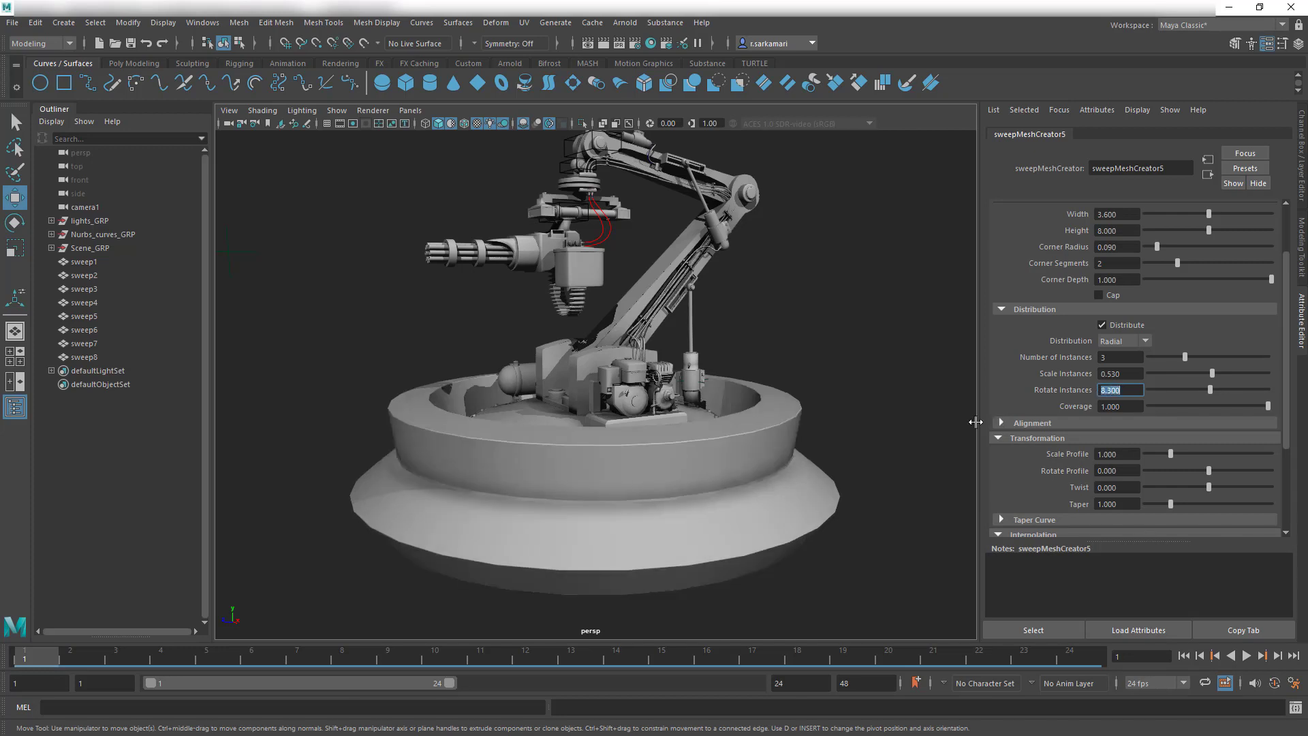
pyautogui.moveTo(1209, 389)
pyautogui.mouseDown()
pyautogui.moveTo(1225, 396)
pyautogui.moveTo(1215, 400)
pyautogui.mouseUp()
pyautogui.write('8')
pyautogui.press('Return')
# Step: Set coverage to about 0.314 and rotate the sweep profile to 3.956
pyautogui.press('Tab')
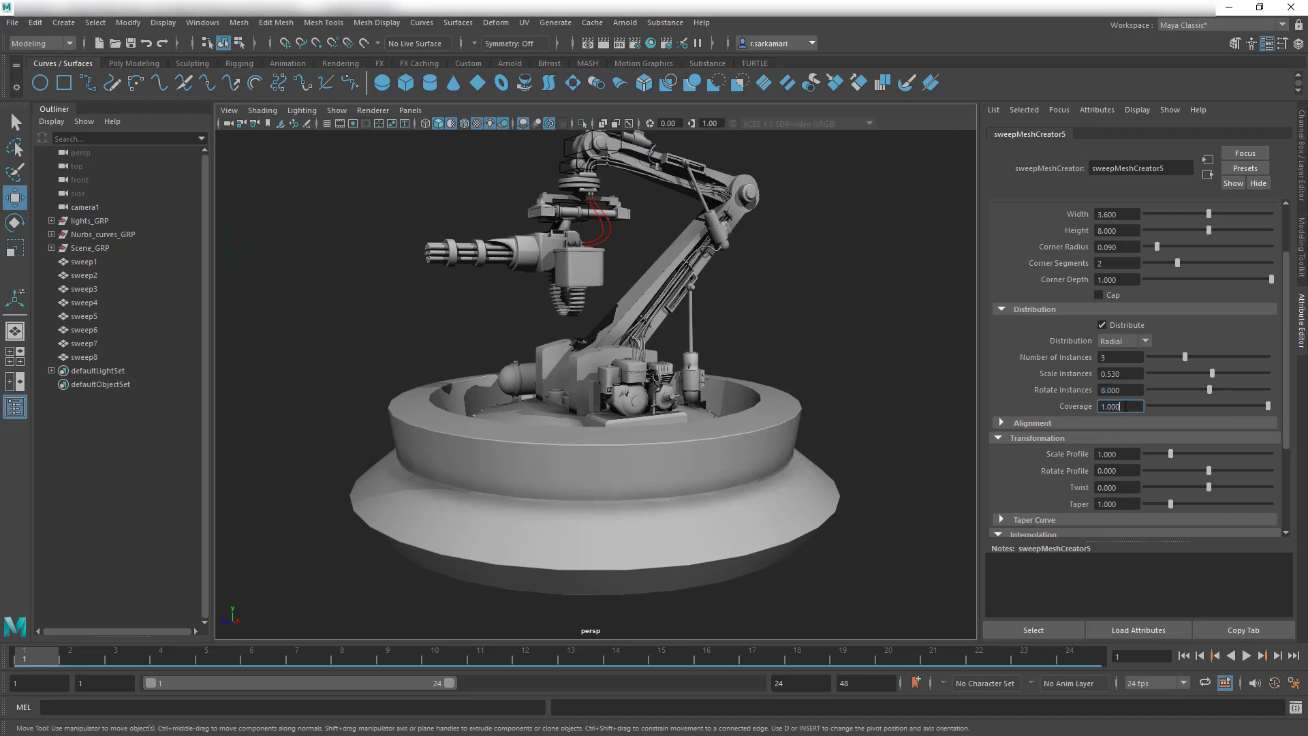
pyautogui.write('0.2')
pyautogui.press('Return')
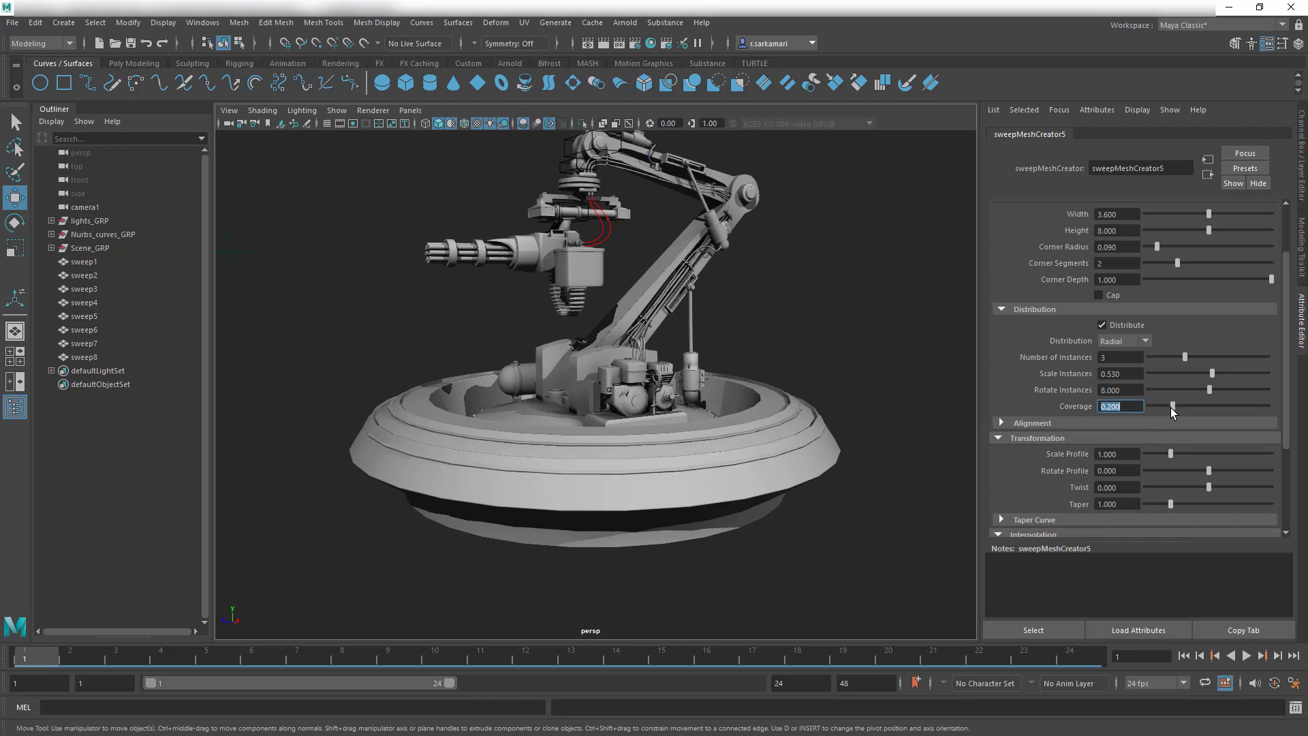
pyautogui.moveTo(1172, 407); pyautogui.dragTo(1186, 417)
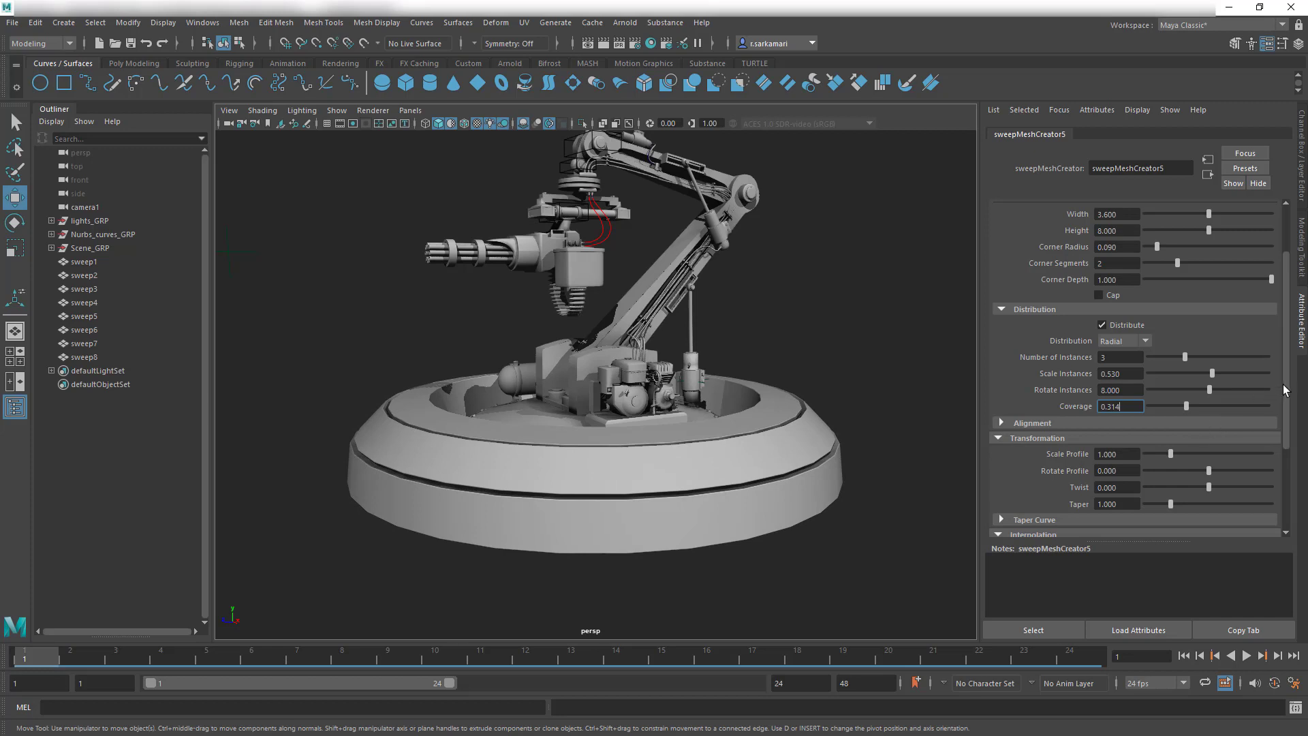
pyautogui.moveTo(1287, 392); pyautogui.dragTo(1288, 470)
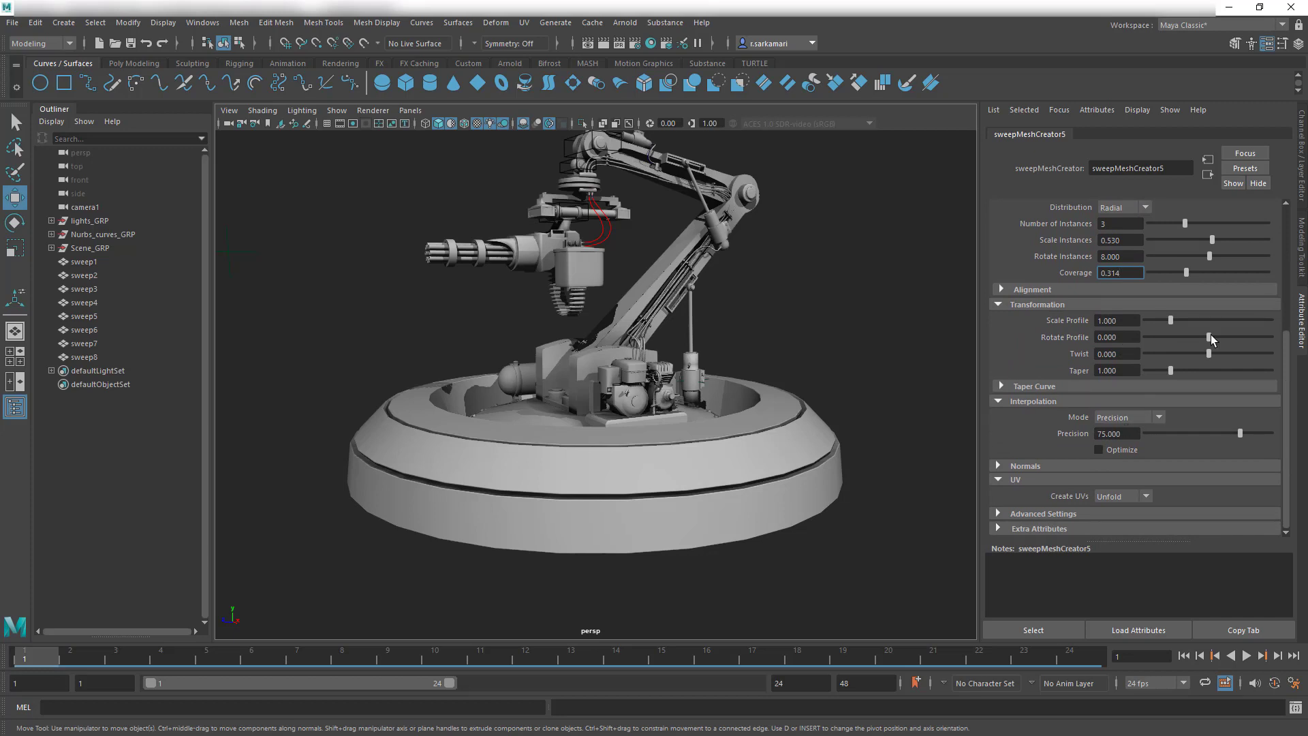
pyautogui.moveTo(1212, 334); pyautogui.dragTo(1207, 345)
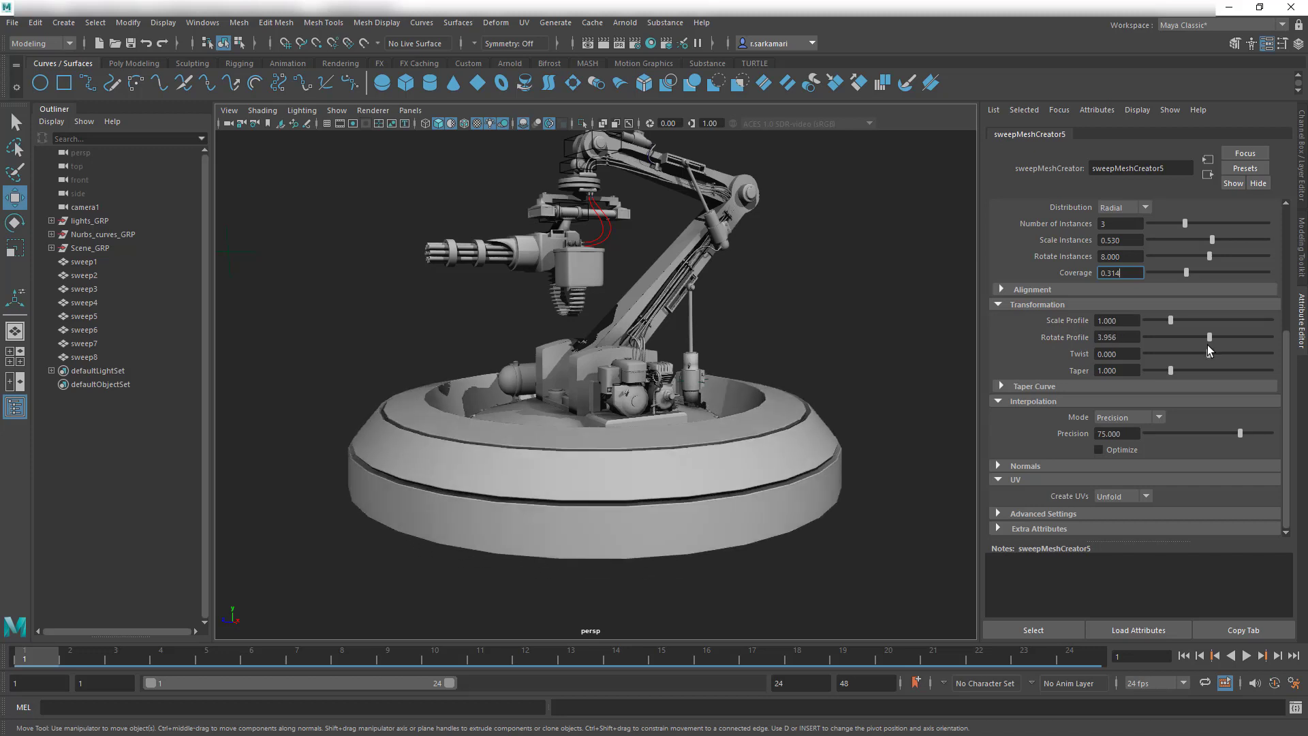
# Step: Enable Align for the base band profile and try Left, then Center horizontal alignment
pyautogui.click(1033, 289)
pyautogui.click(1110, 305)
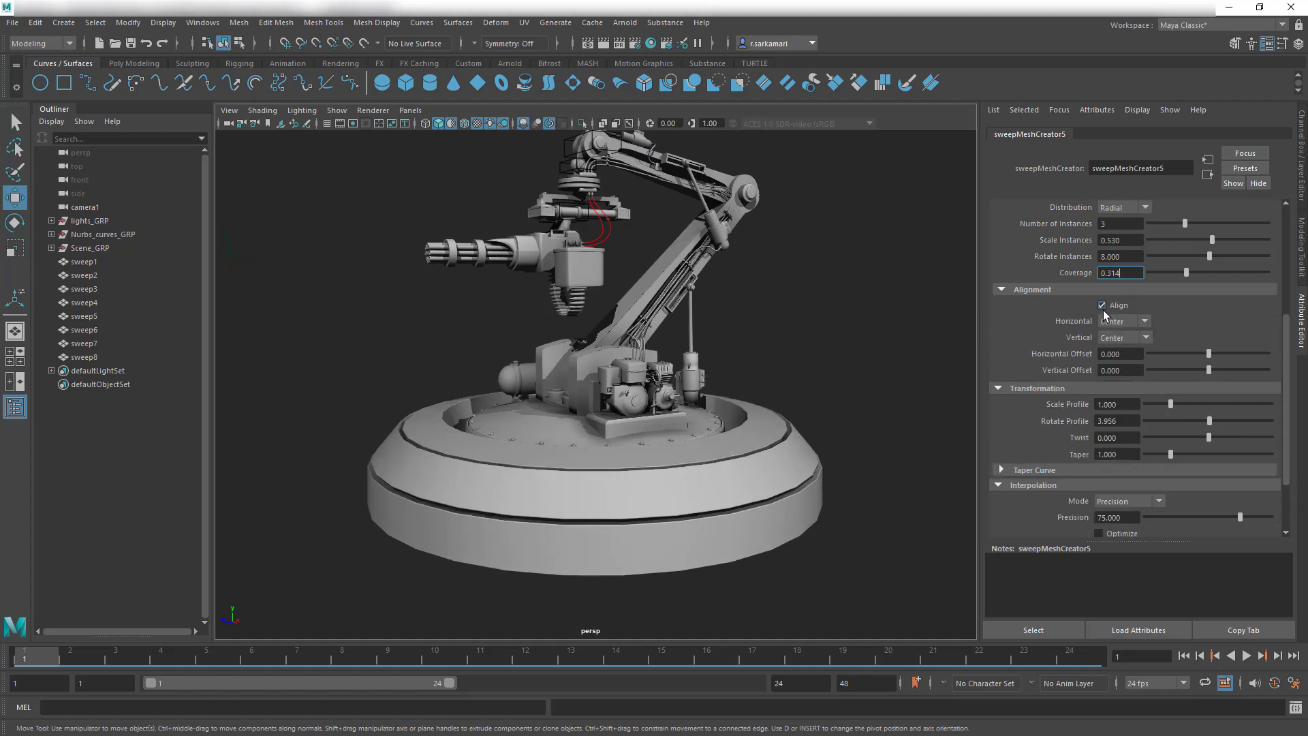
pyautogui.keyDown('alt'); pyautogui.moveTo(609, 465); pyautogui.dragTo(632, 559); pyautogui.keyUp('alt')
pyautogui.click(1122, 321)
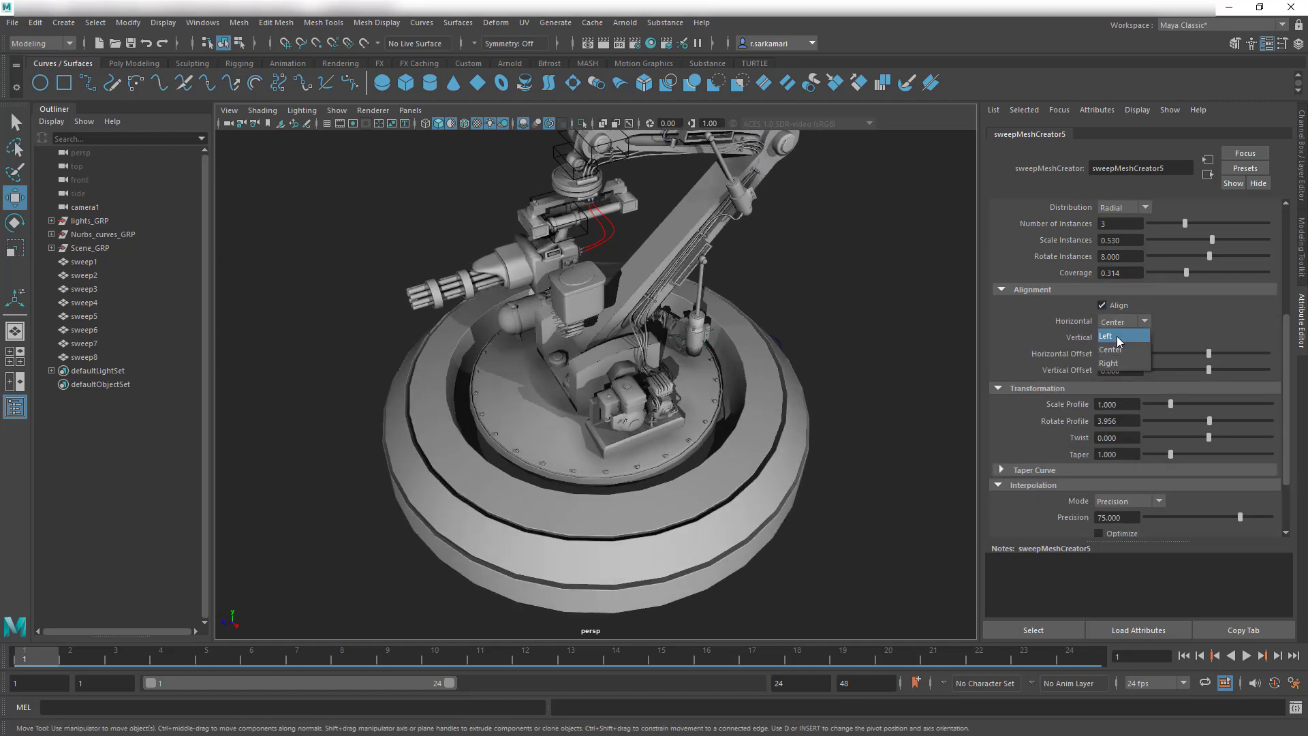
pyautogui.click(1107, 336)
pyautogui.click(1121, 321)
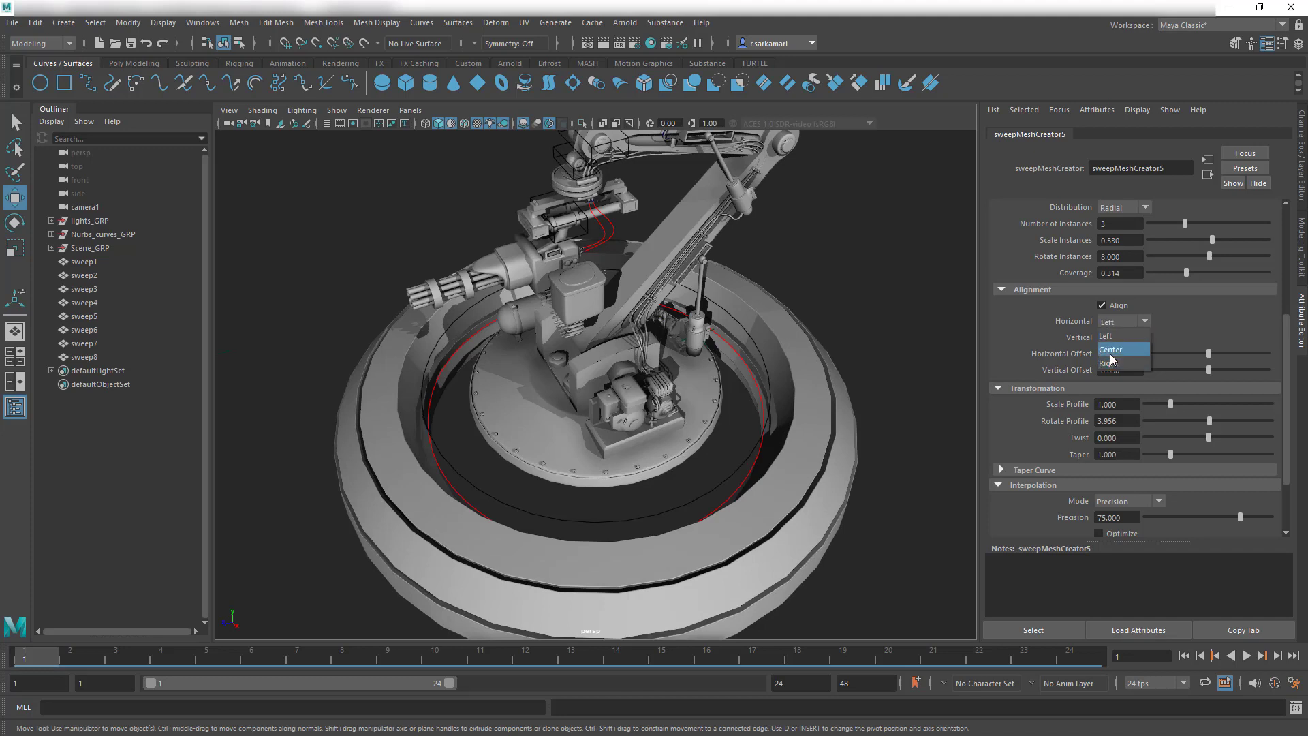
pyautogui.click(1111, 350)
# Step: Try Bottom, Top and Right alignments, settle on Center both ways, then select the base ring
pyautogui.click(1115, 338)
pyautogui.click(1109, 380)
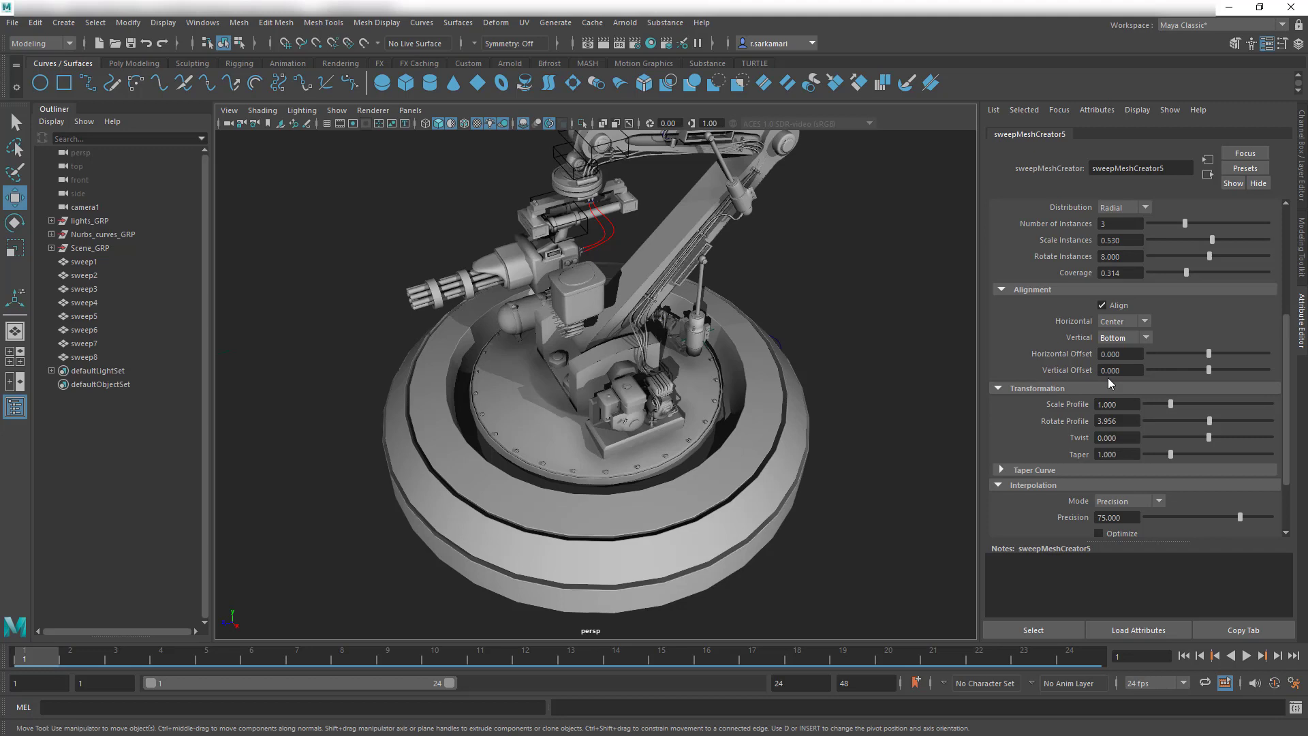
pyautogui.click(1117, 339)
pyautogui.click(1118, 353)
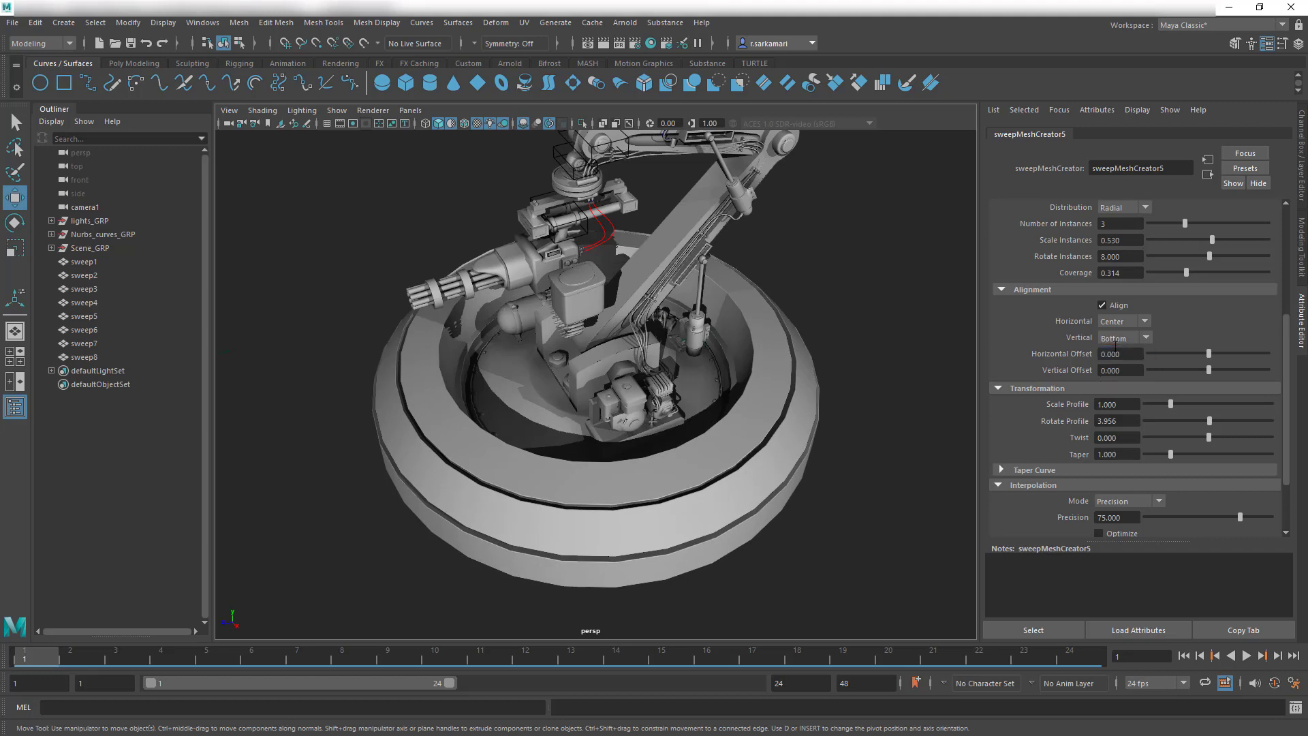
pyautogui.click(1117, 321)
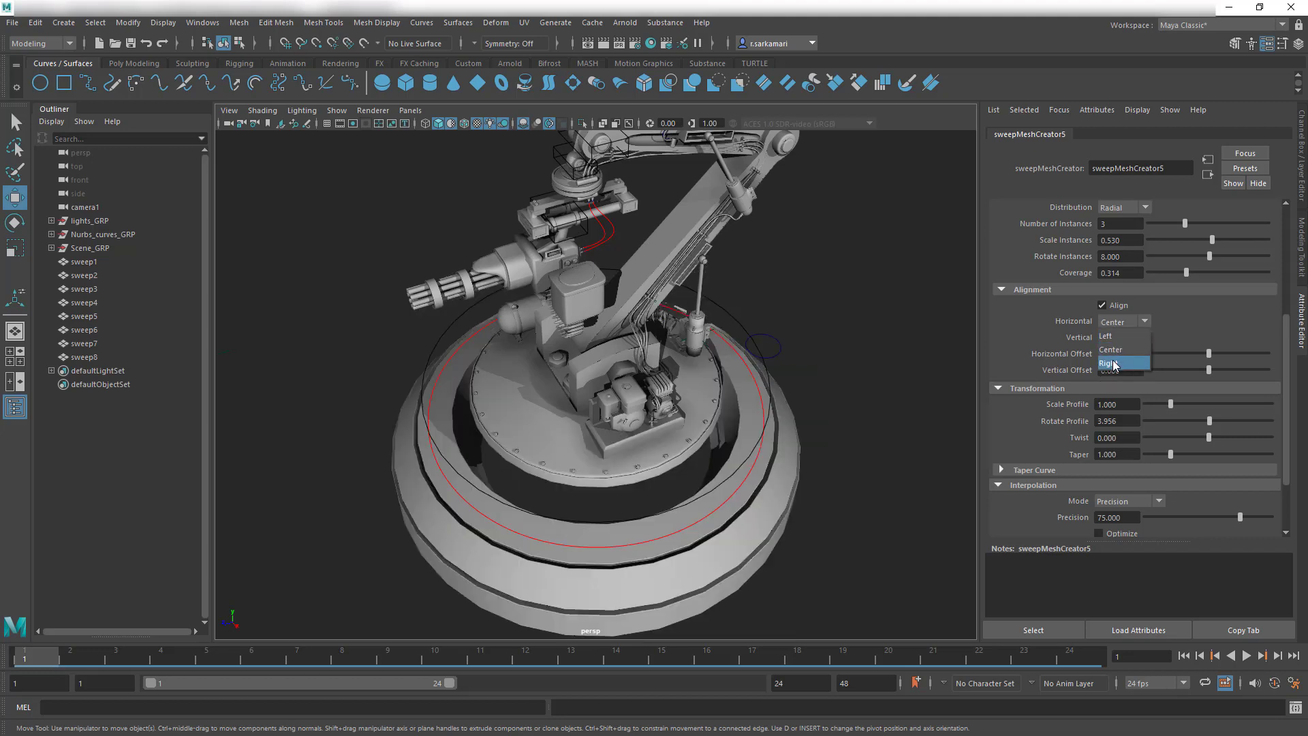
pyautogui.click(1115, 363)
pyautogui.click(1114, 338)
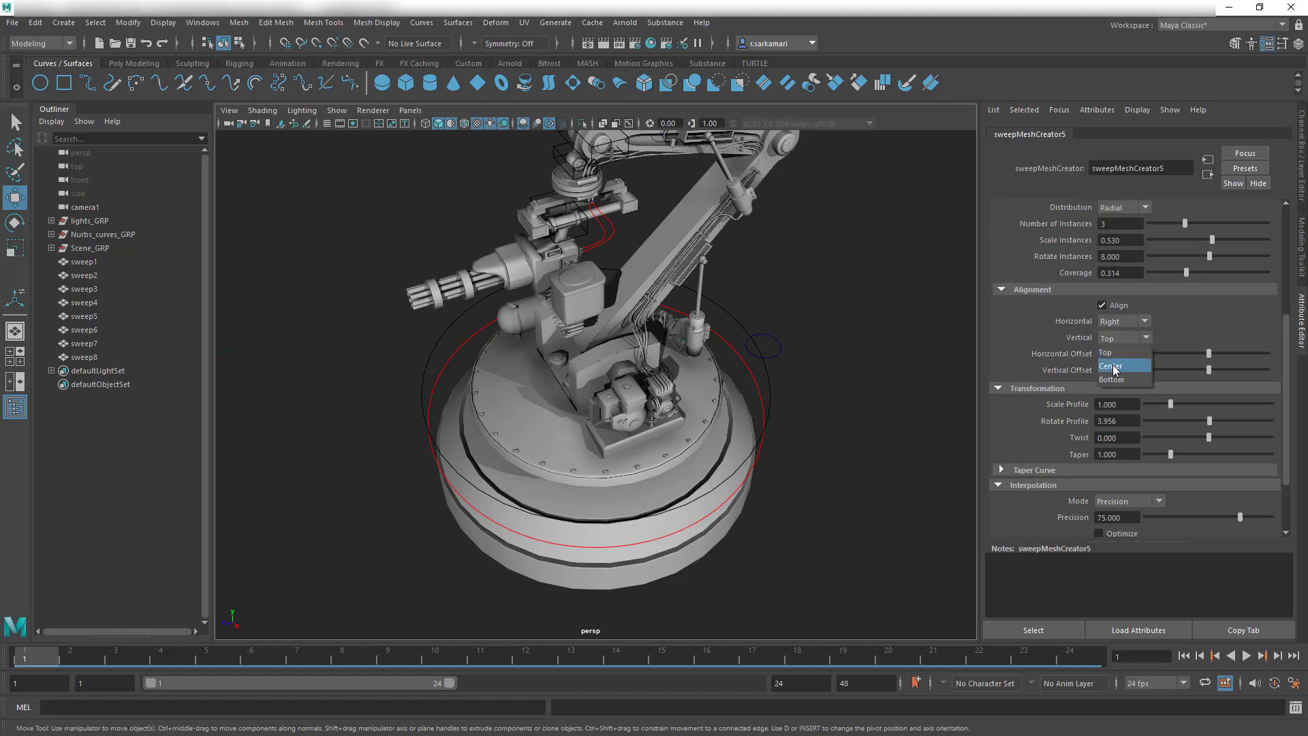
pyautogui.click(1112, 366)
pyautogui.keyDown('alt'); pyautogui.moveTo(879, 409); pyautogui.dragTo(780, 506); pyautogui.keyUp('alt')
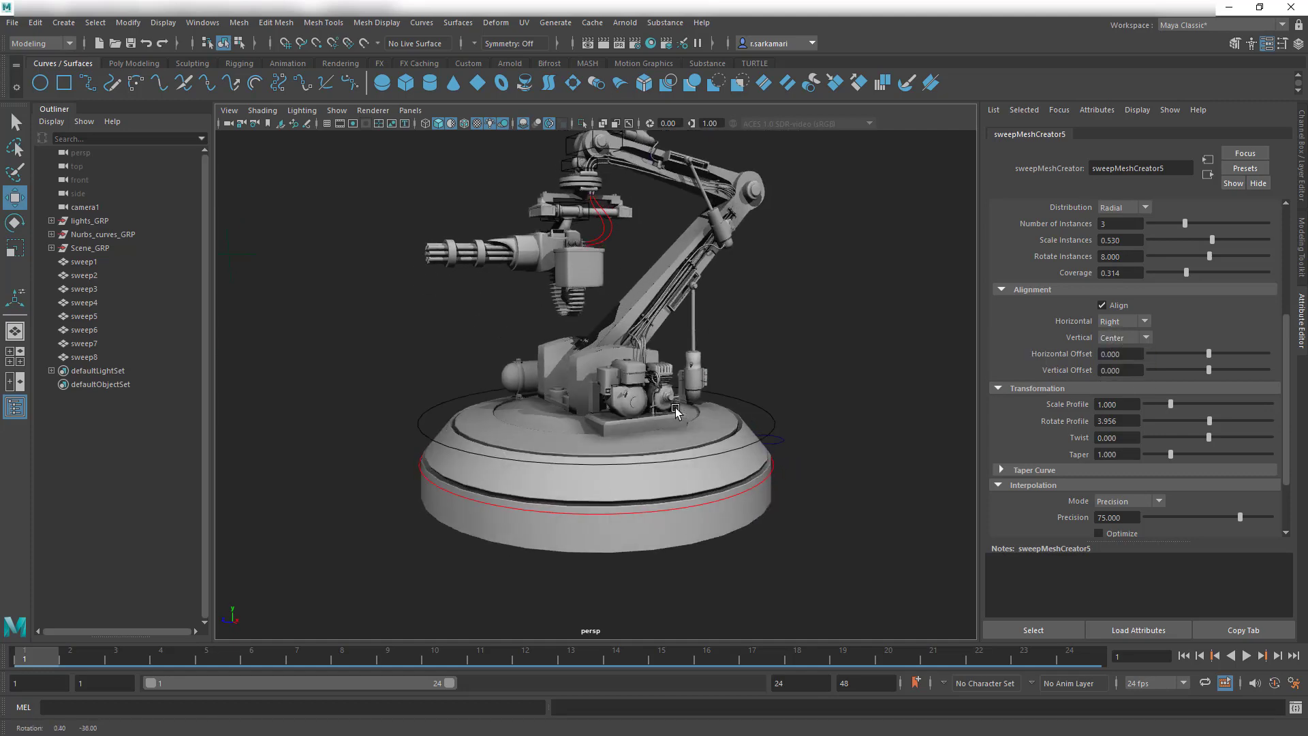
pyautogui.click(1121, 321)
pyautogui.click(1114, 350)
pyautogui.keyDown('alt'); pyautogui.moveTo(714, 516); pyautogui.dragTo(478, 535); pyautogui.keyUp('alt')
pyautogui.click(661, 501)
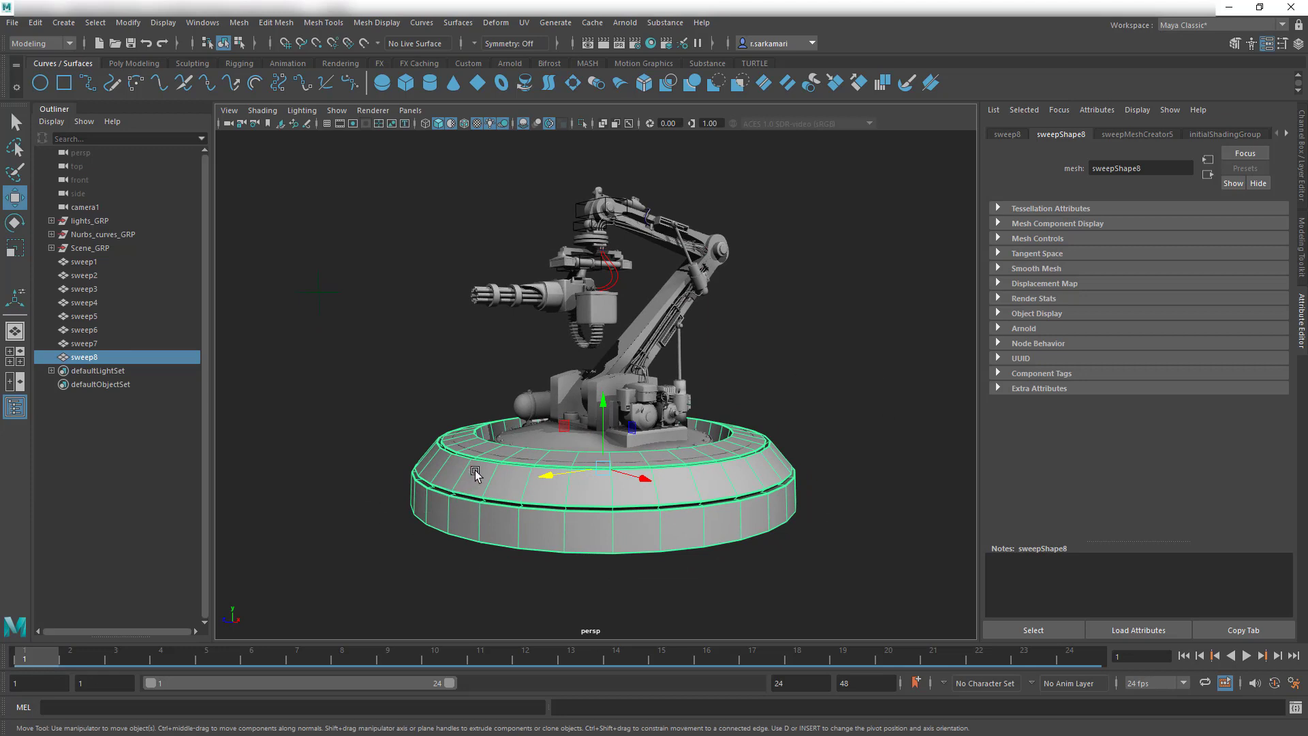
# Step: Extrude the base ring's faces separately, inset them, then extrude again to push panels inward
pyautogui.keyDown('shift'); pyautogui.moveTo(478, 470); pyautogui.dragTo(482, 389, button='right'); pyautogui.keyUp('shift')
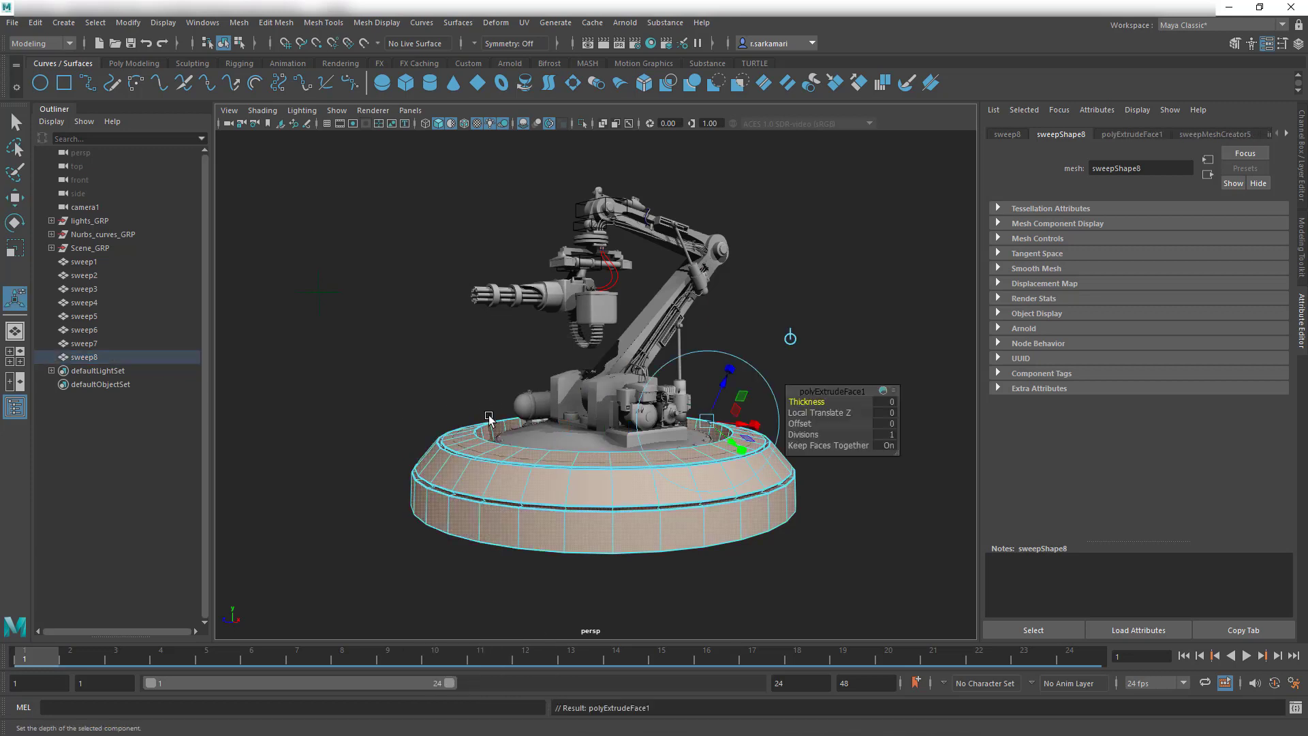
pyautogui.click(828, 445)
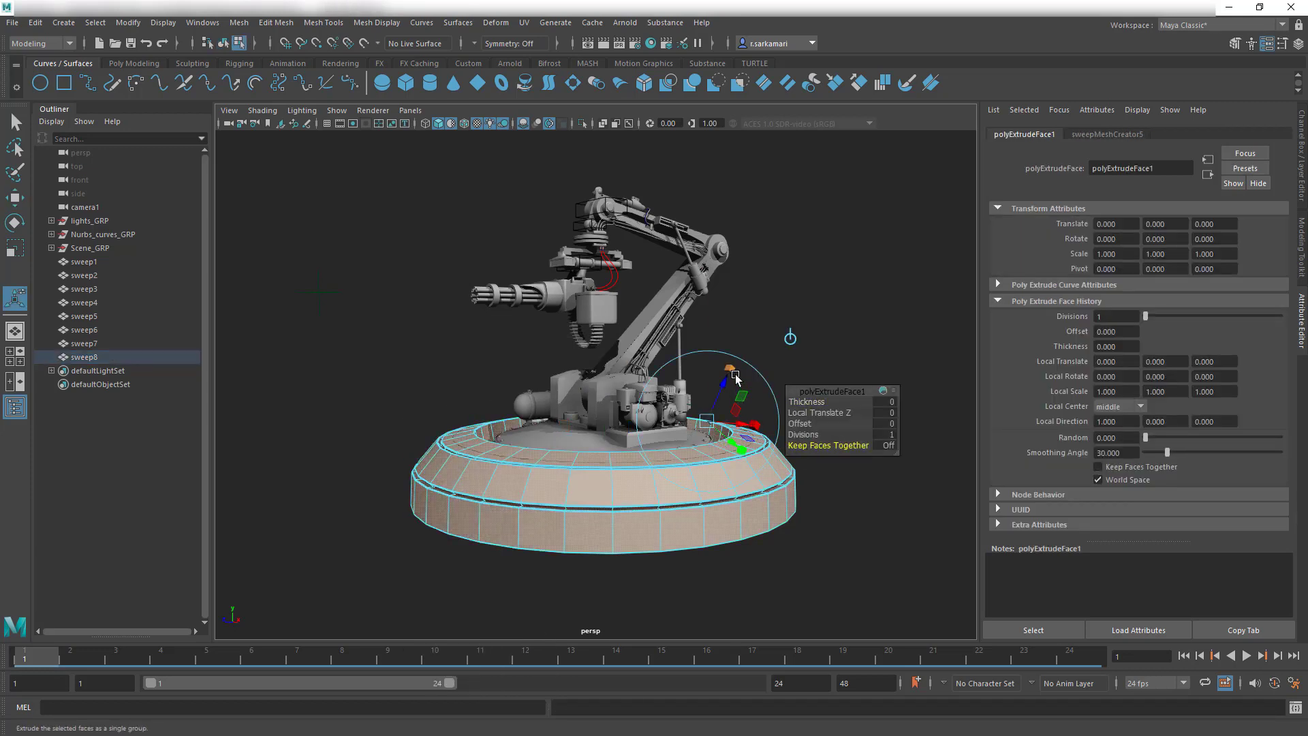
pyautogui.moveTo(707, 421); pyautogui.dragTo(700, 425)
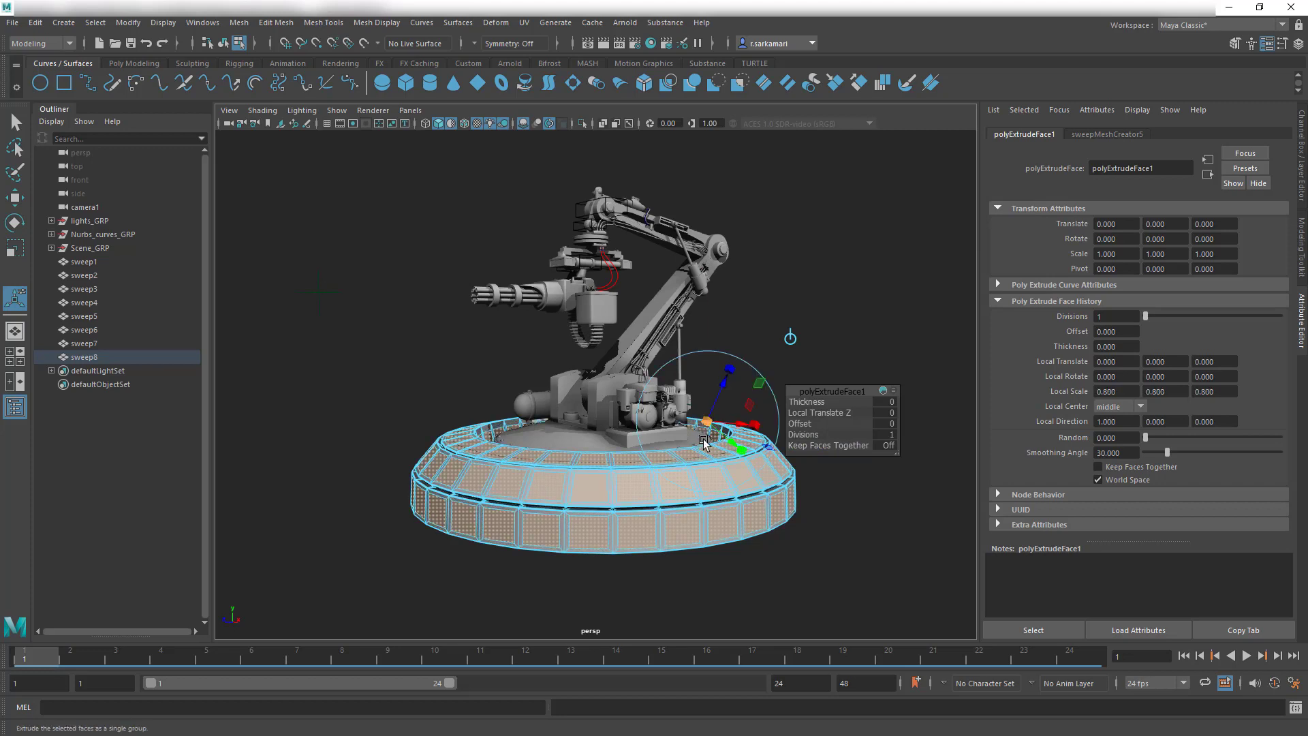
pyautogui.hotkey('ctrl', 'e')
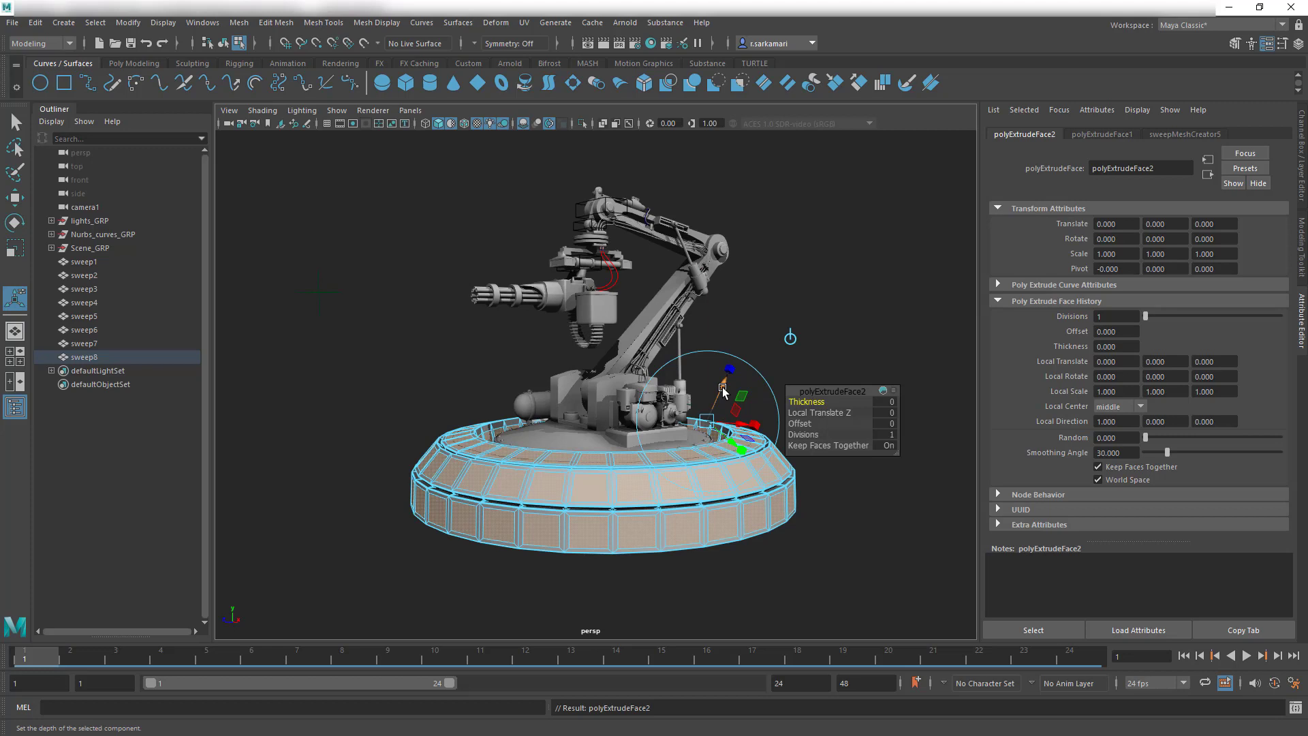
pyautogui.moveTo(723, 391); pyautogui.dragTo(724, 395)
pyautogui.moveTo(559, 346); pyautogui.dragTo(627, 327, button='right')
pyautogui.click(405, 425)
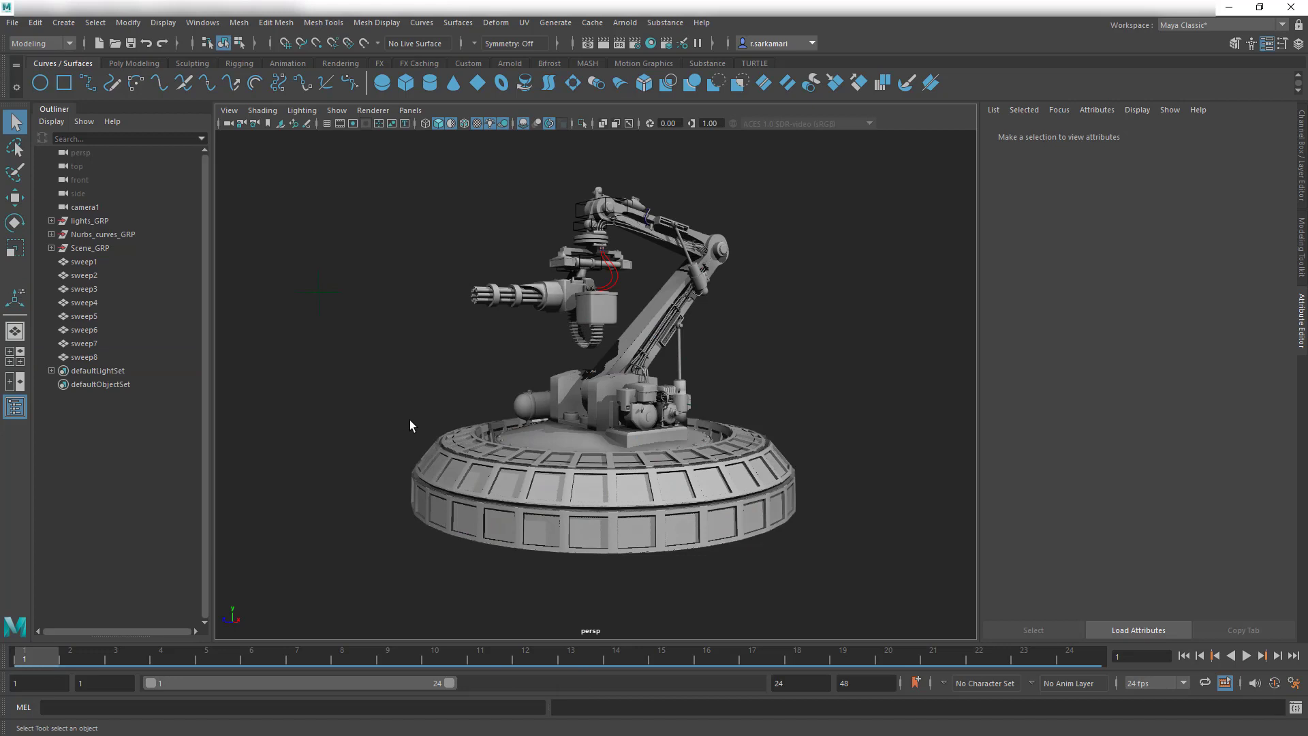
pyautogui.keyDown('alt'); pyautogui.moveTo(410, 421); pyautogui.dragTo(431, 465); pyautogui.keyUp('alt')
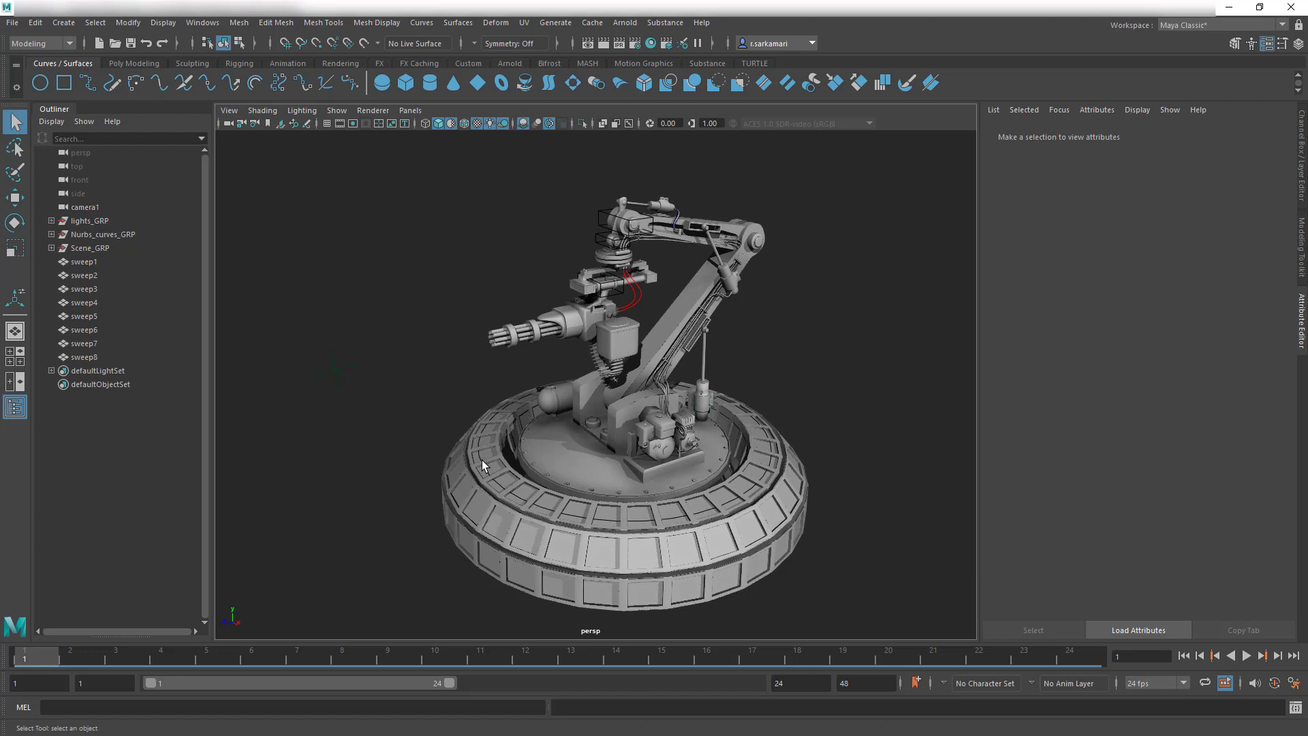
# Step: Create sweep10 along the red cable curve by the gun mount, profile scale 0.050, precision 99
pyautogui.click(633, 305)
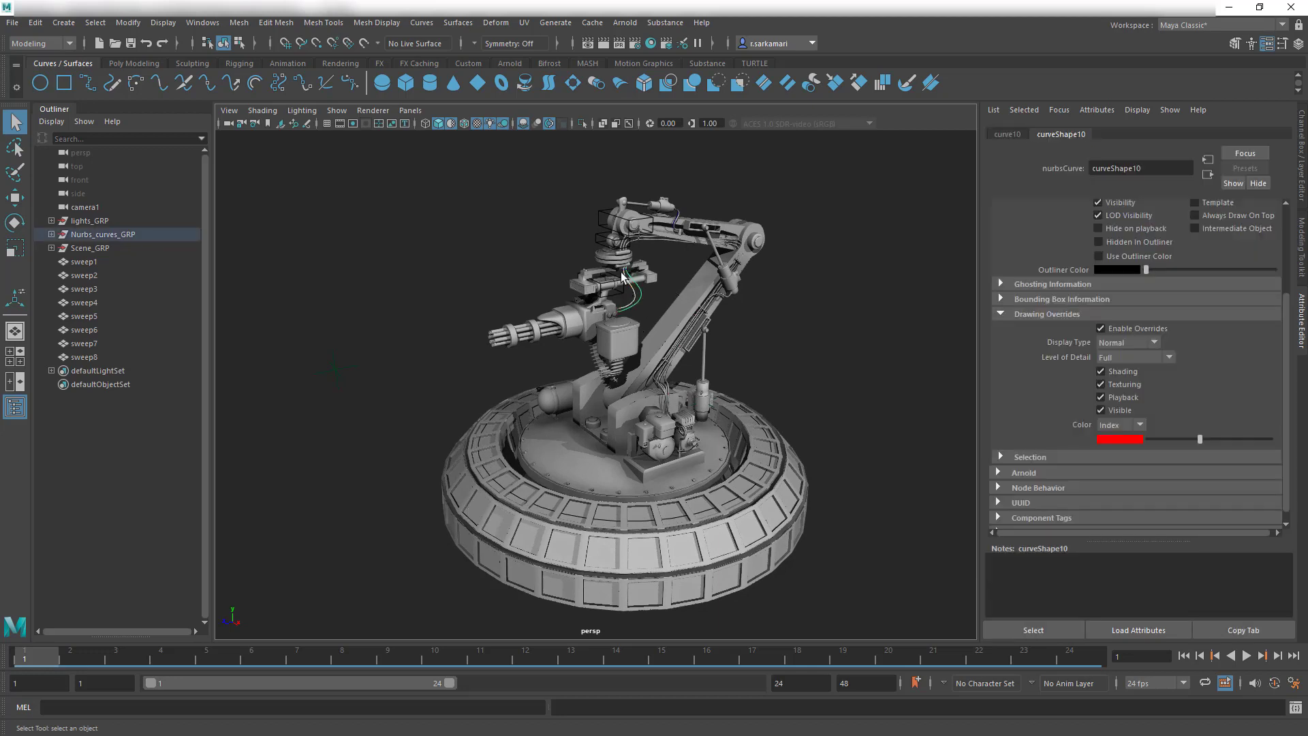
pyautogui.click(38, 25)
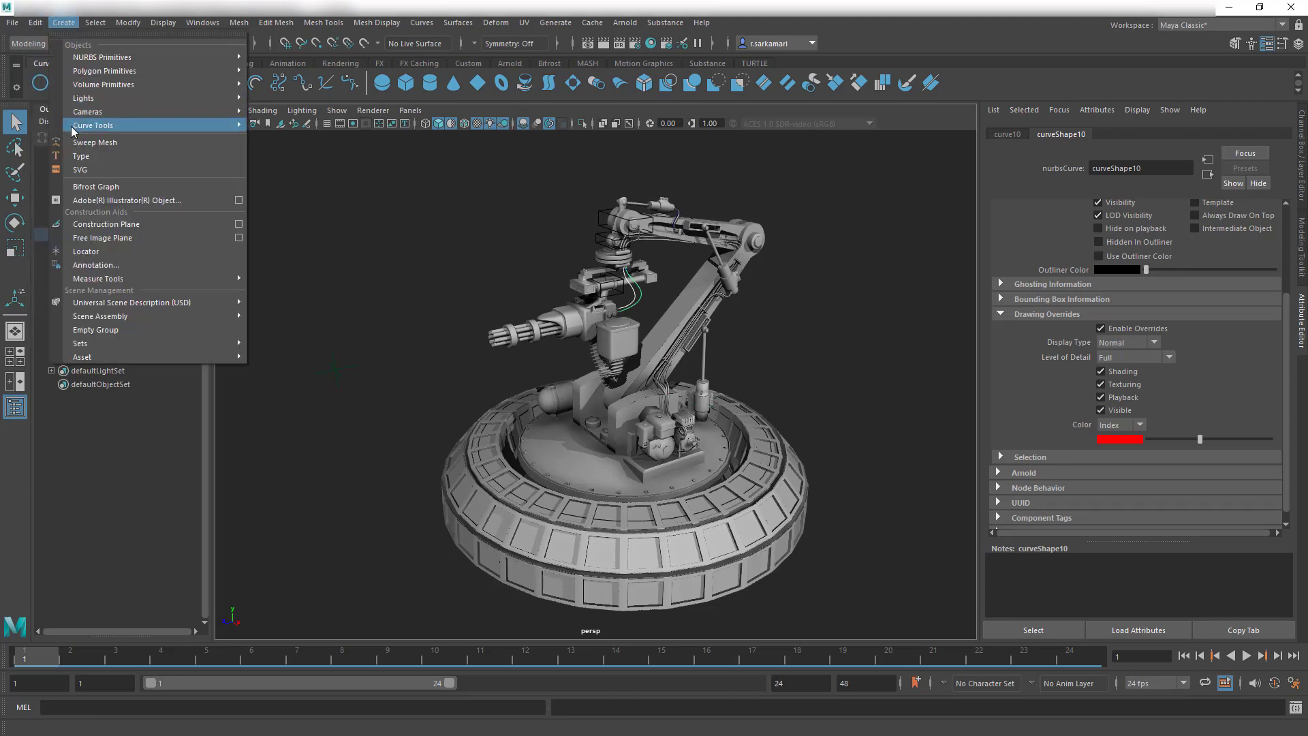
pyautogui.click(88, 142)
pyautogui.scroll(5, 1124, 290)
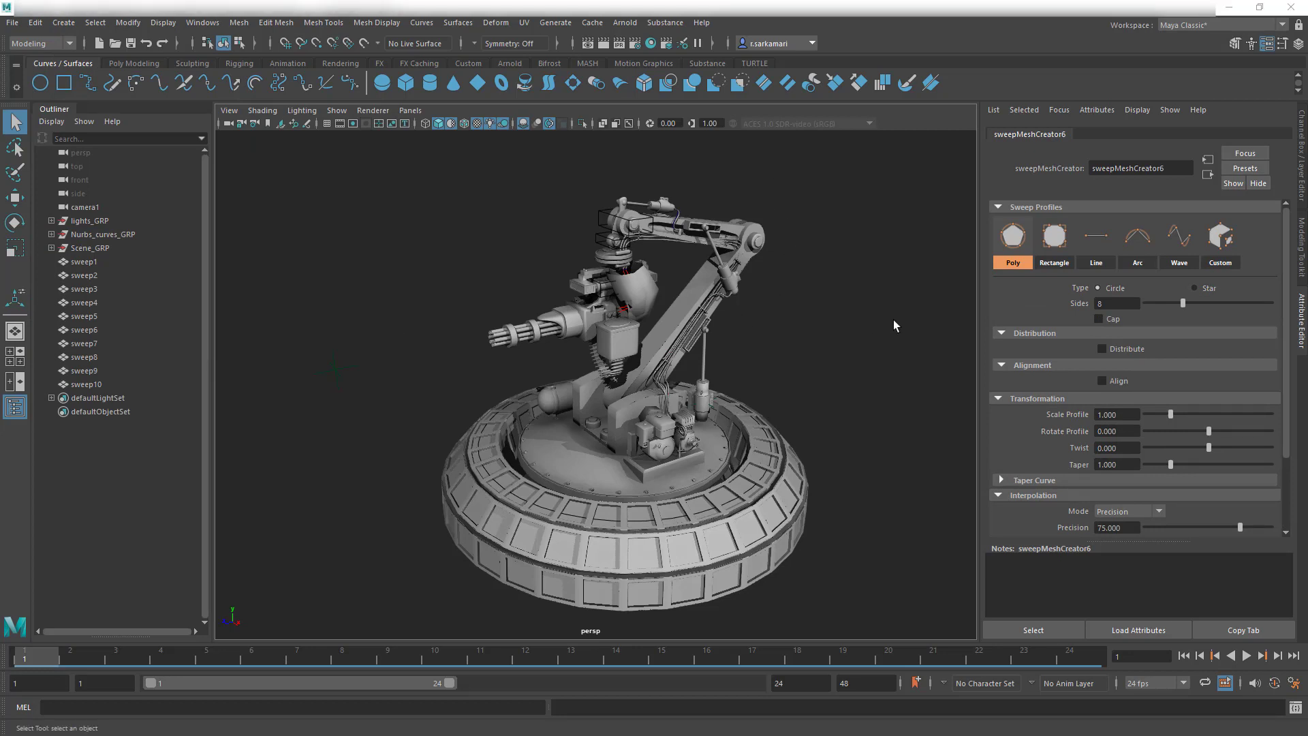
pyautogui.moveTo(1169, 420); pyautogui.dragTo(1144, 424)
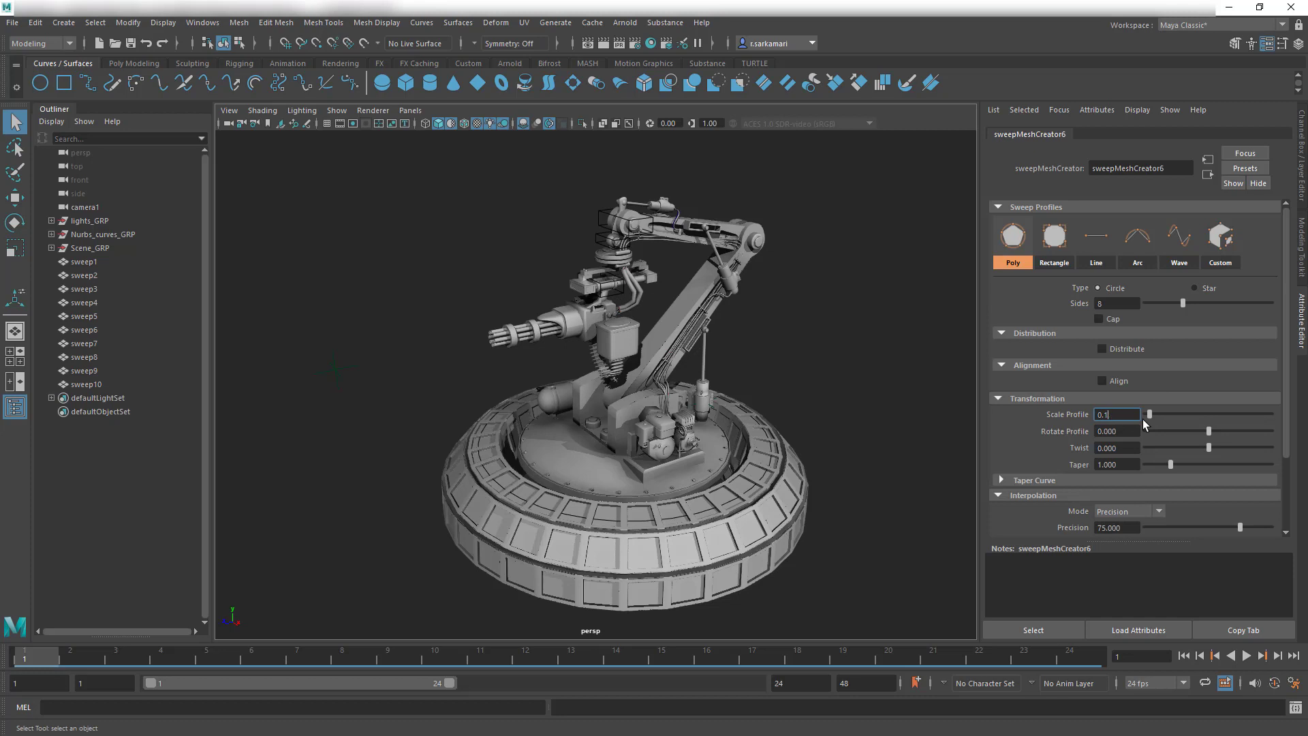
pyautogui.write('05')
pyautogui.press('Return')
pyautogui.scroll(-2, 1160, 485)
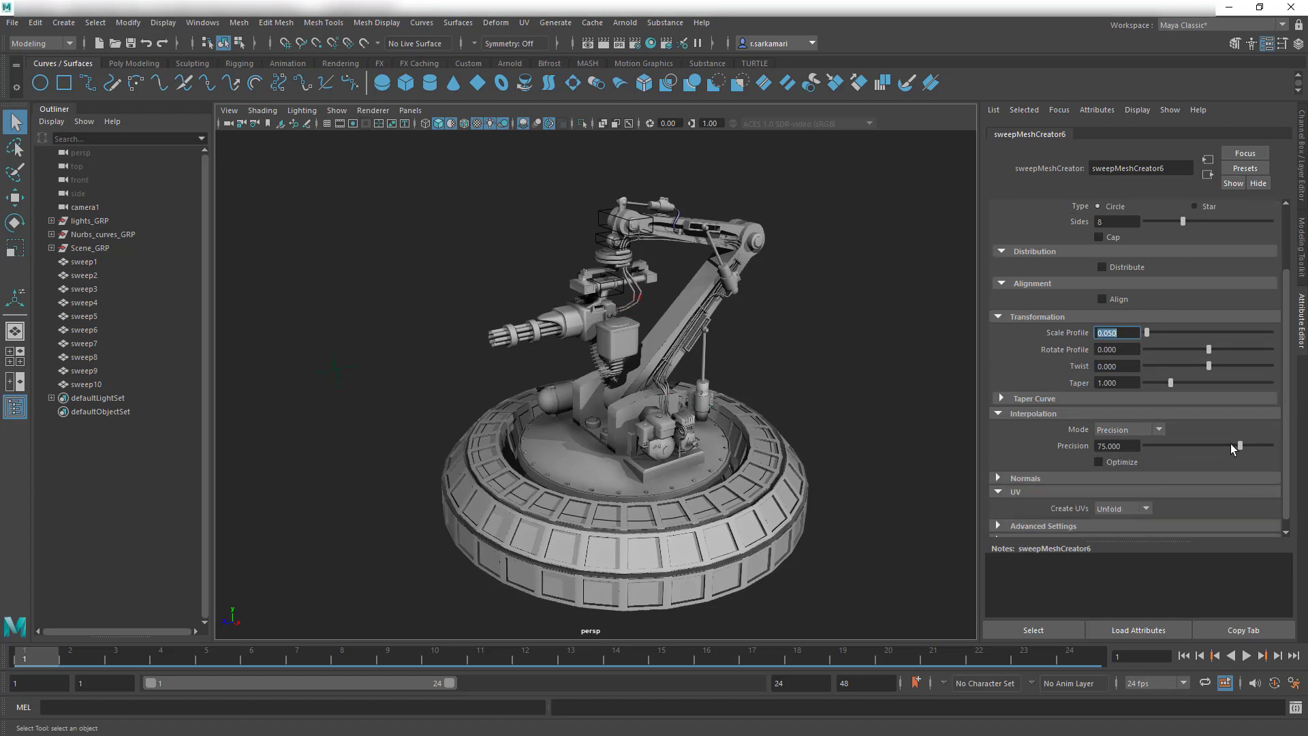
pyautogui.doubleClick(1141, 444)
pyautogui.write('99')
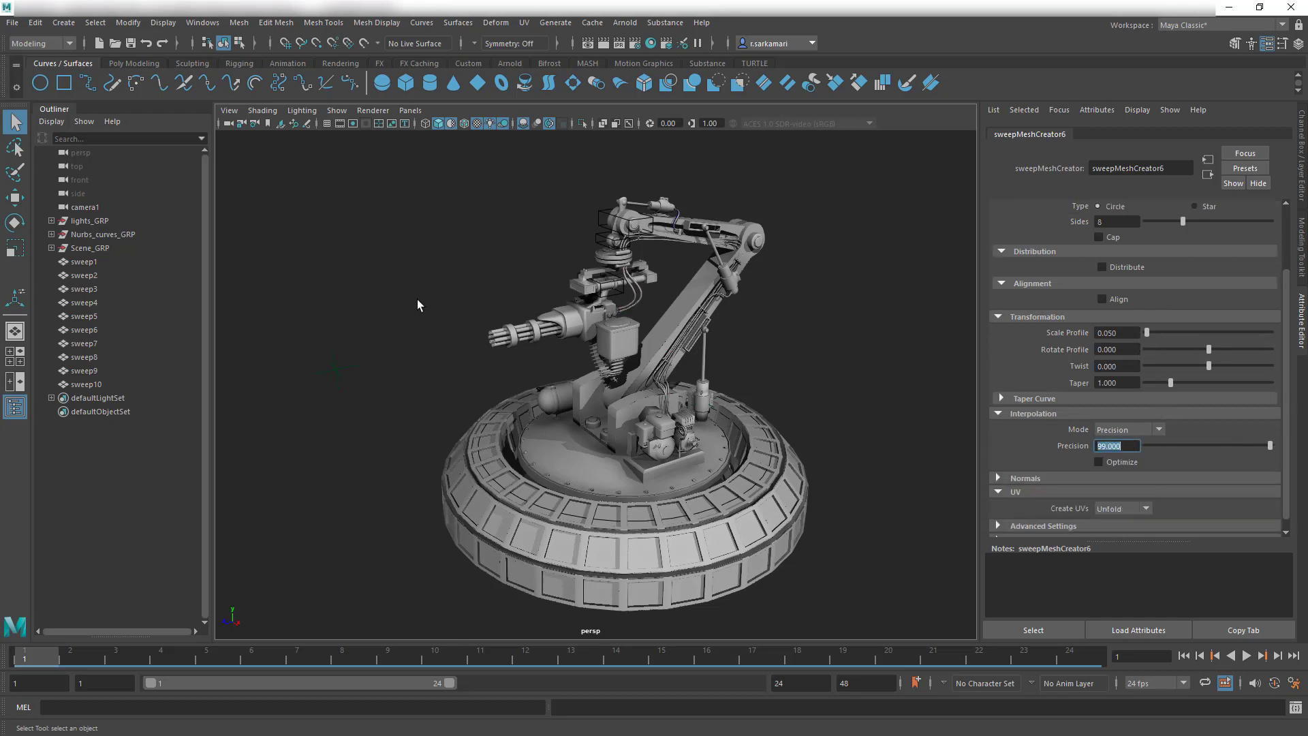
pyautogui.press('Return')
pyautogui.click(444, 243)
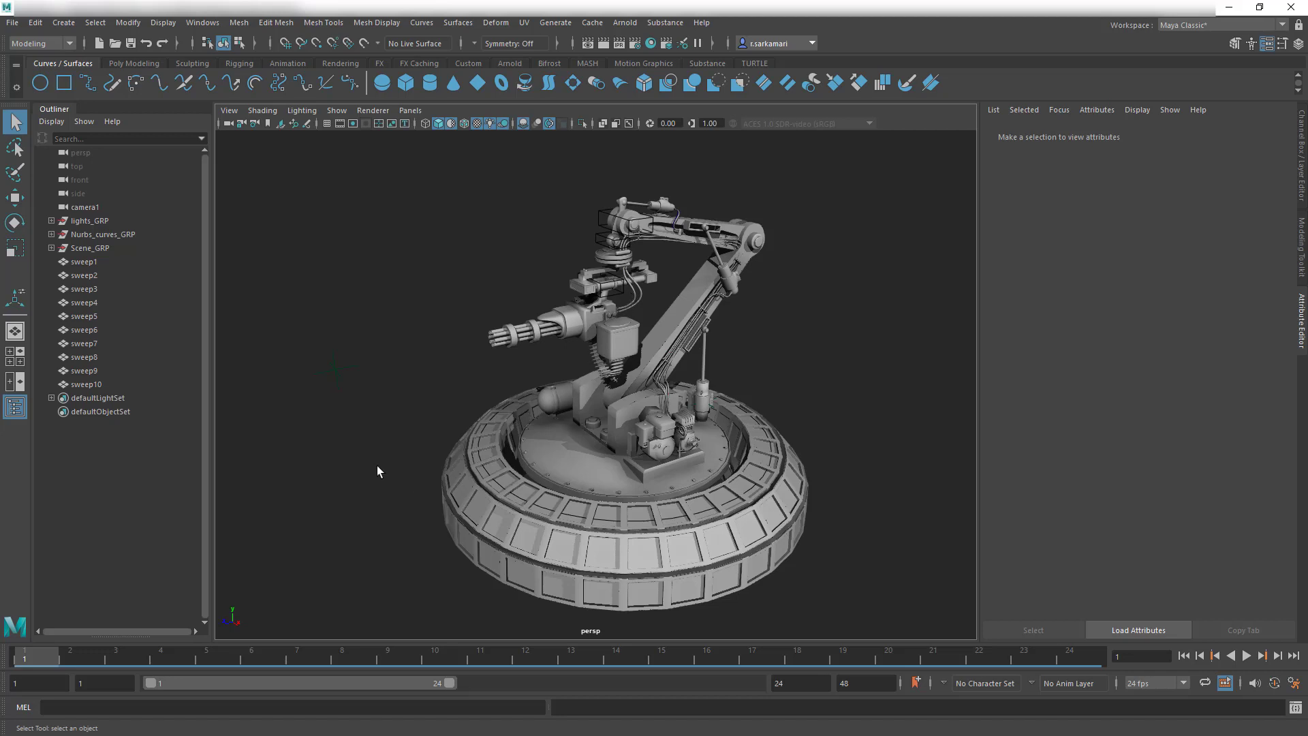
pyautogui.keyDown('alt'); pyautogui.moveTo(378, 466); pyautogui.dragTo(402, 445); pyautogui.keyUp('alt')
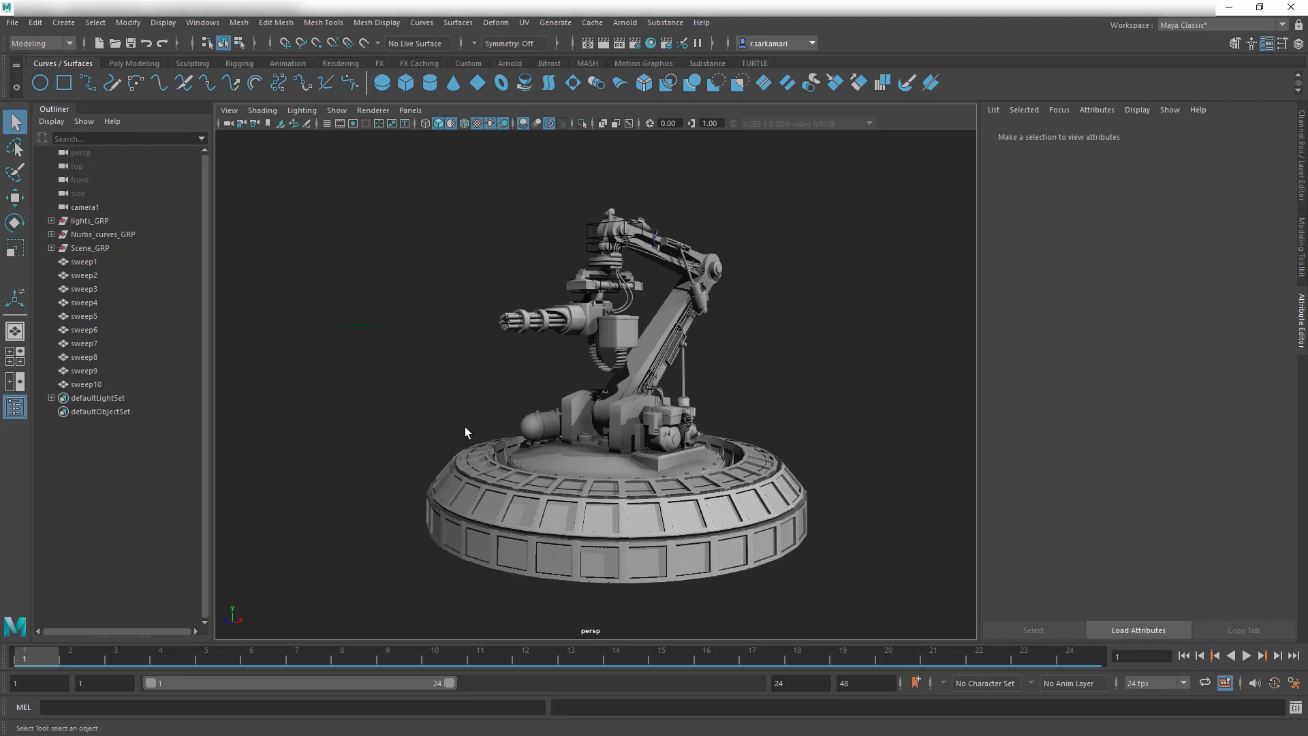
pyautogui.keyDown('alt'); pyautogui.moveTo(468, 401); pyautogui.dragTo(337, 400); pyautogui.keyUp('alt')
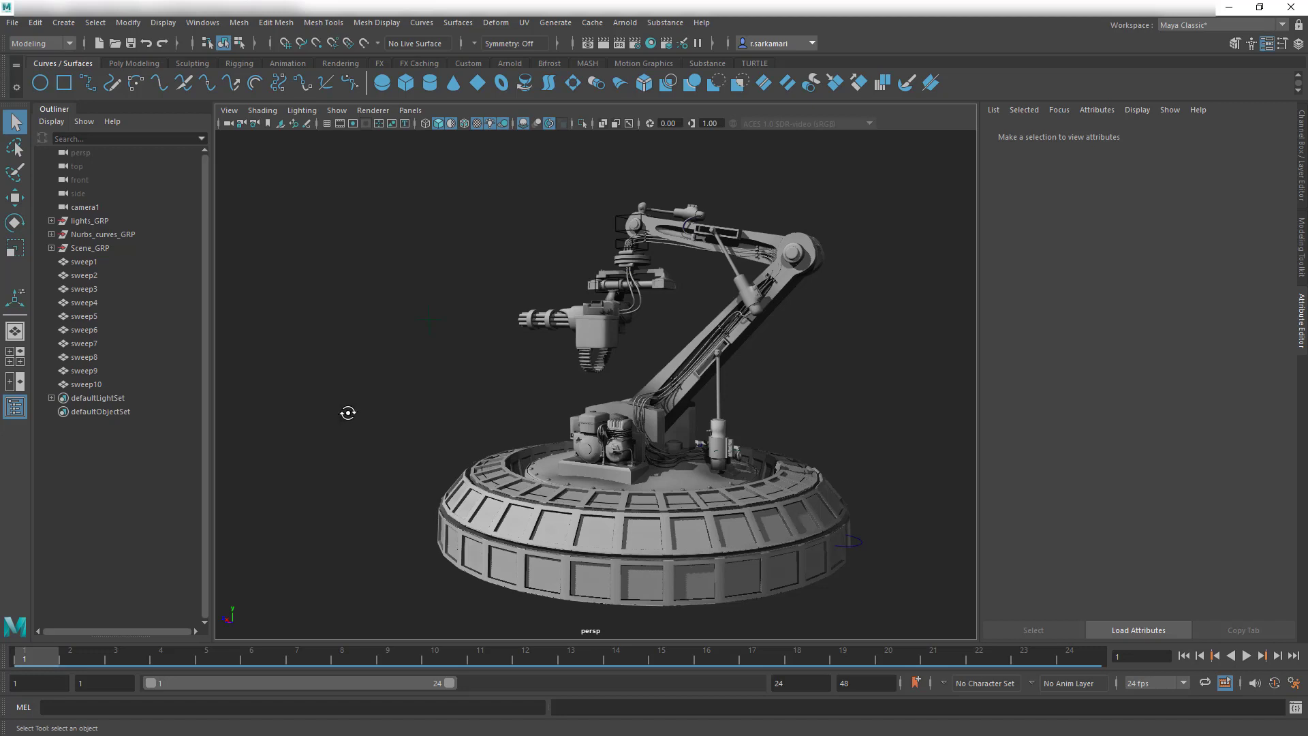
pyautogui.keyDown('alt'); pyautogui.moveTo(346, 413); pyautogui.dragTo(461, 431); pyautogui.keyUp('alt')
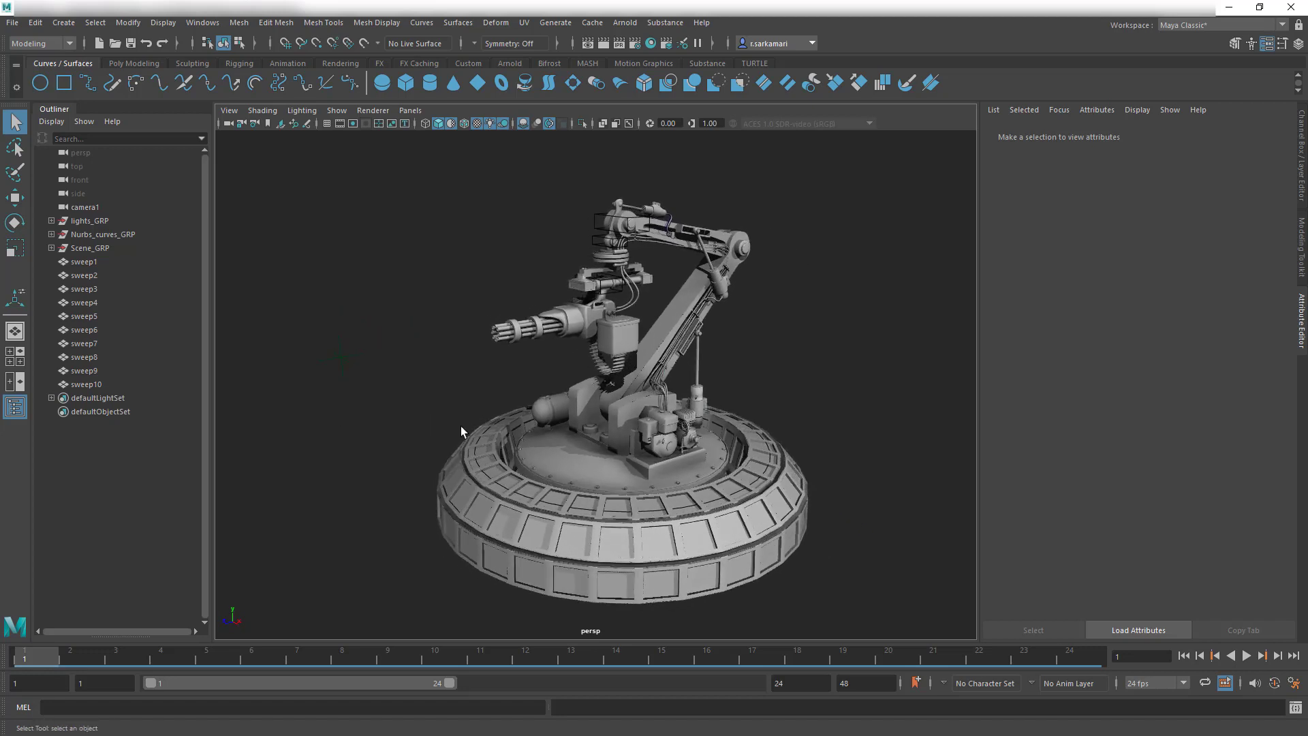